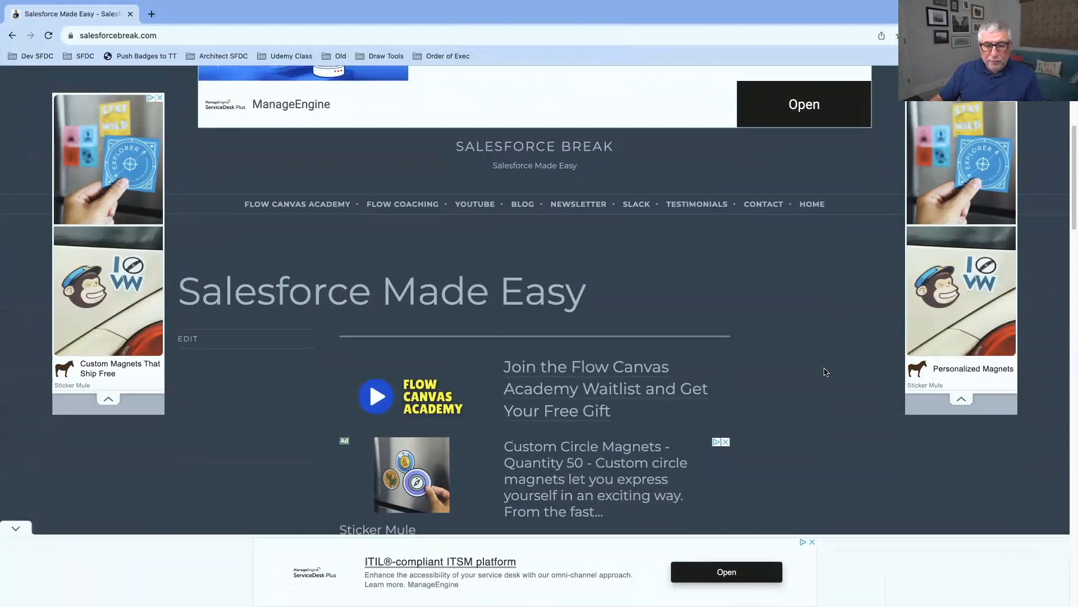
Open the Flow Canvas Academy waitlist page and view its description and sign-up form.
left_click(546, 393)
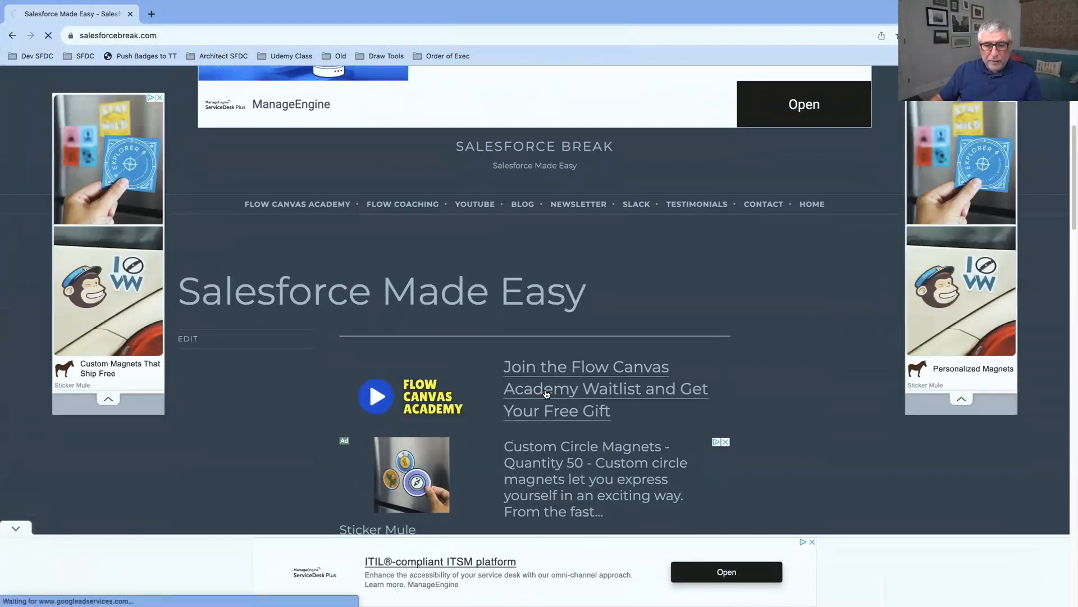
scroll(798, 261, "down", 10)
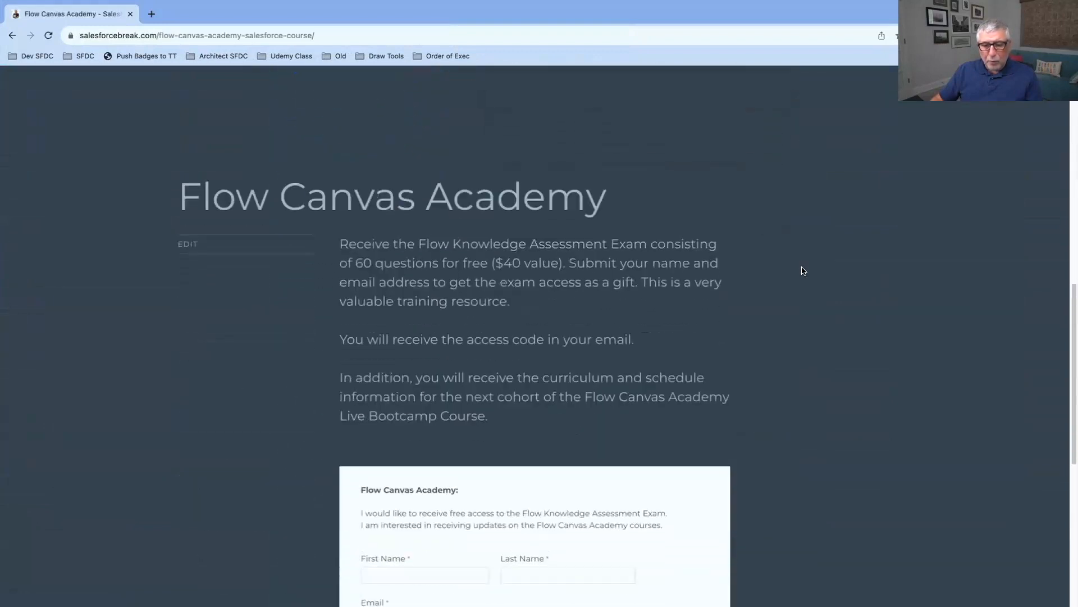
scroll(804, 270, "down", 2)
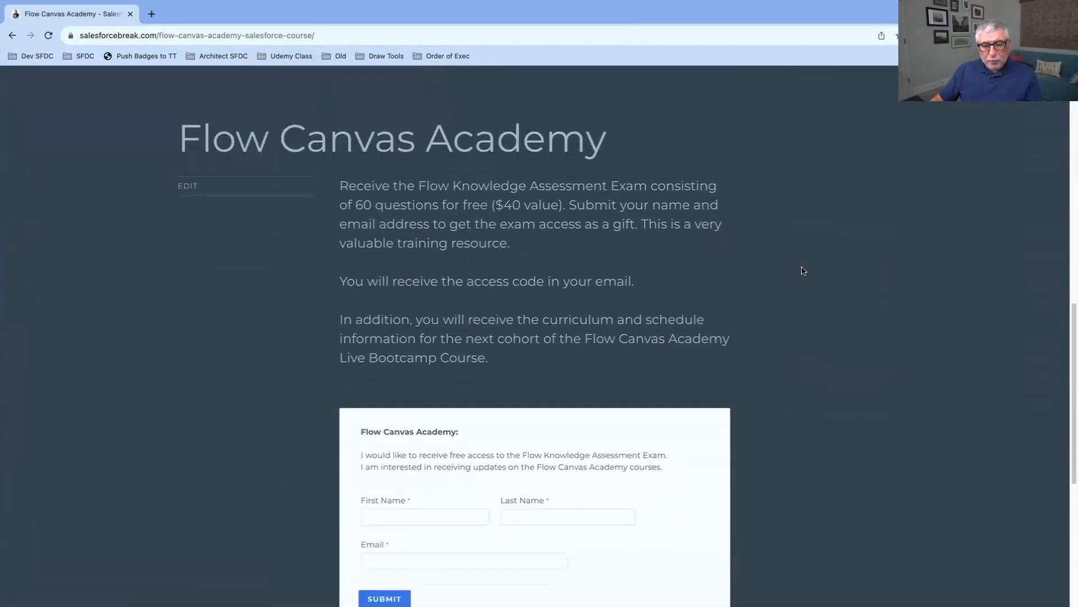
scroll(804, 271, "down", 2)
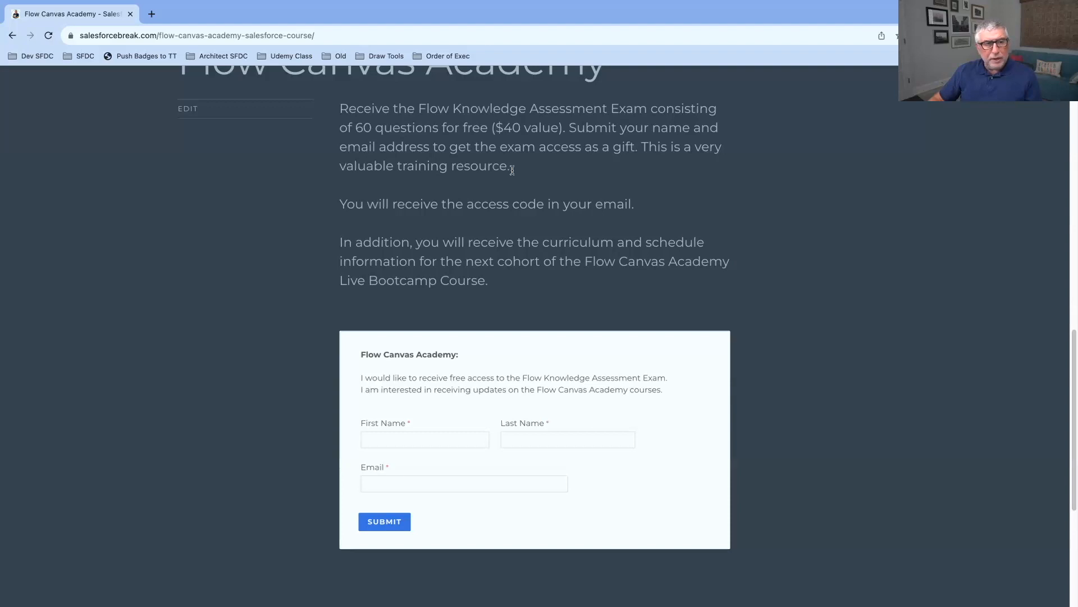
mouse_move(482, 587)
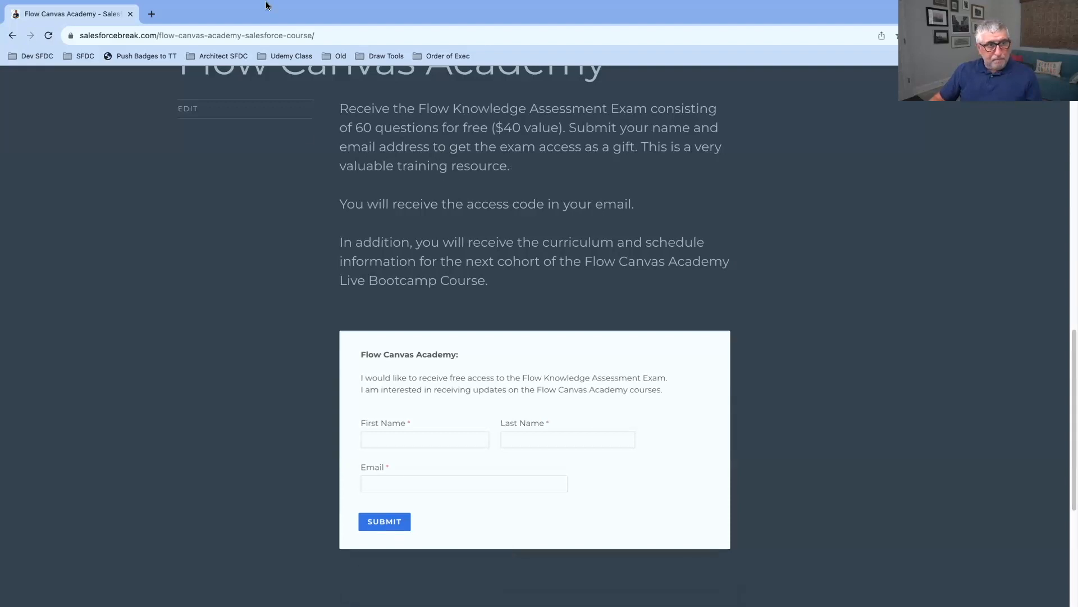
Take the Flow Canvas Academy window out of full screen, move it off the screen and bring up the other Chrome window.
mouse_move(259, 6)
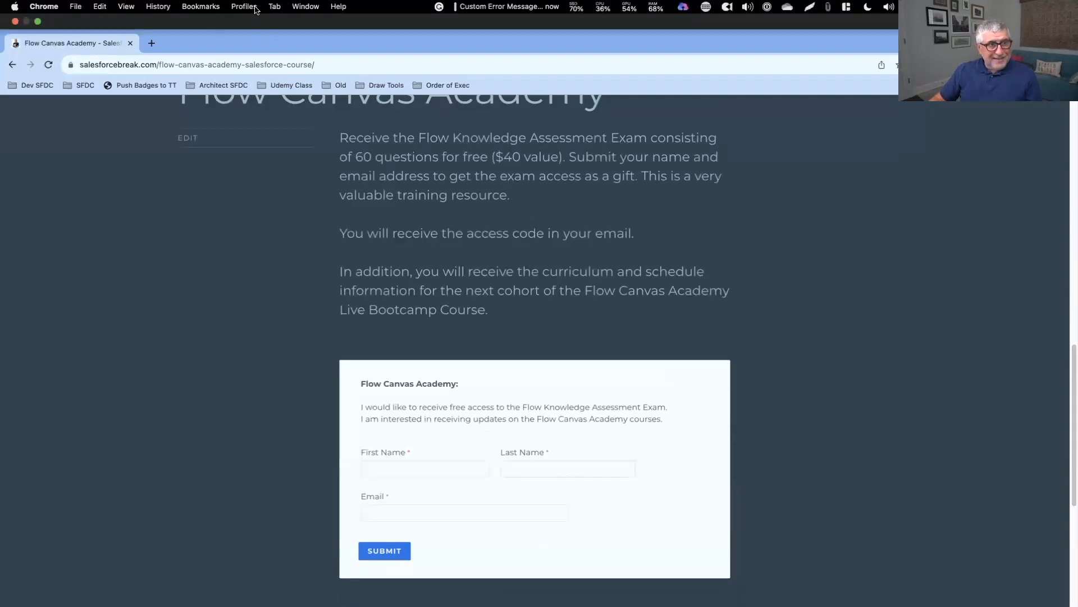
left_click(38, 22)
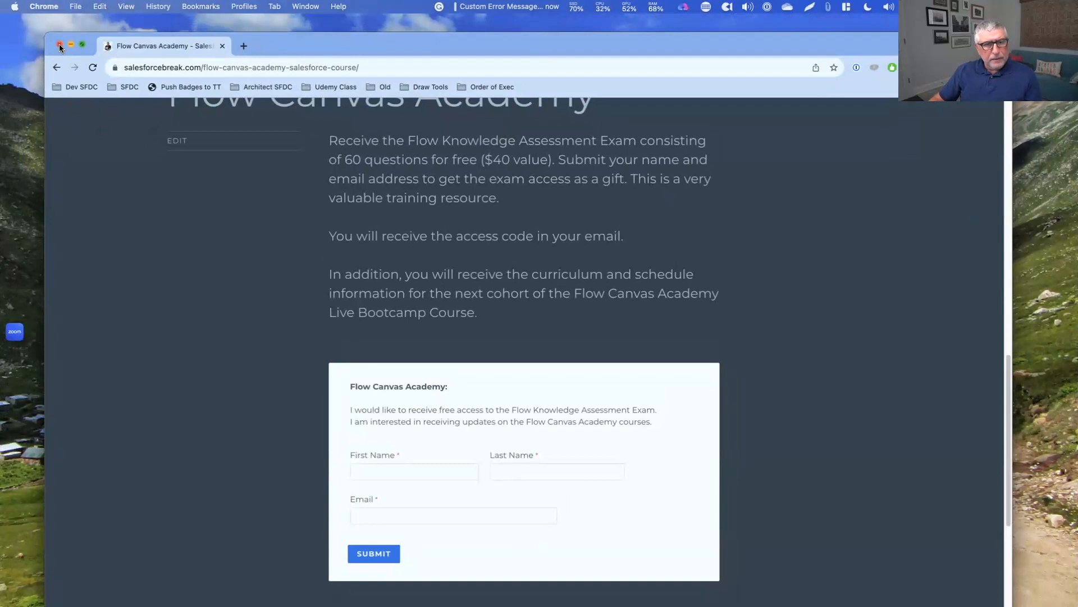
left_click_drag(337, 46, 1077, 47)
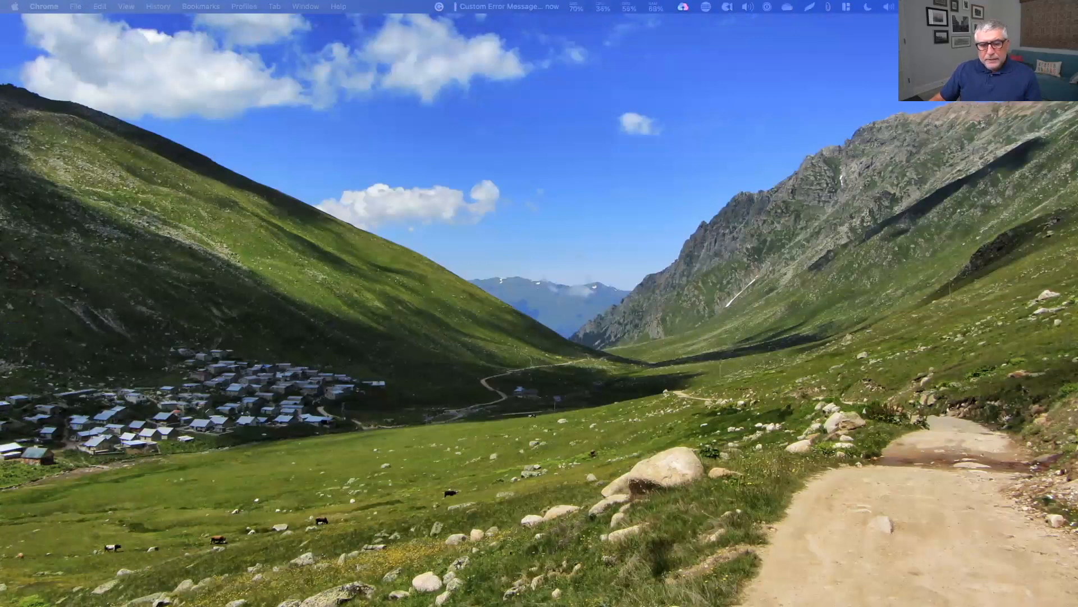
mouse_move(576, 584)
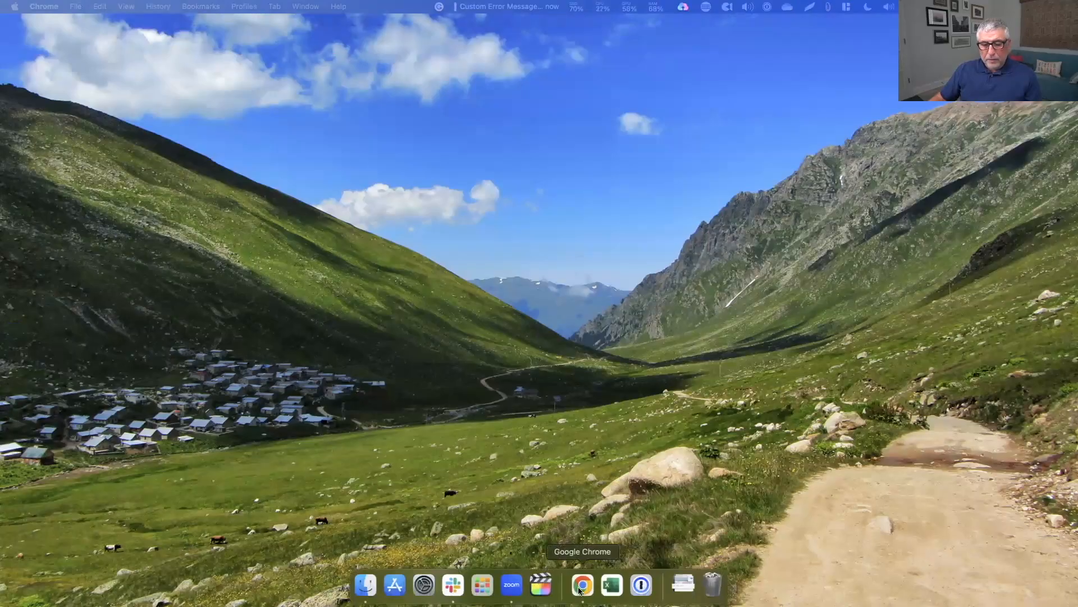
left_click(582, 590)
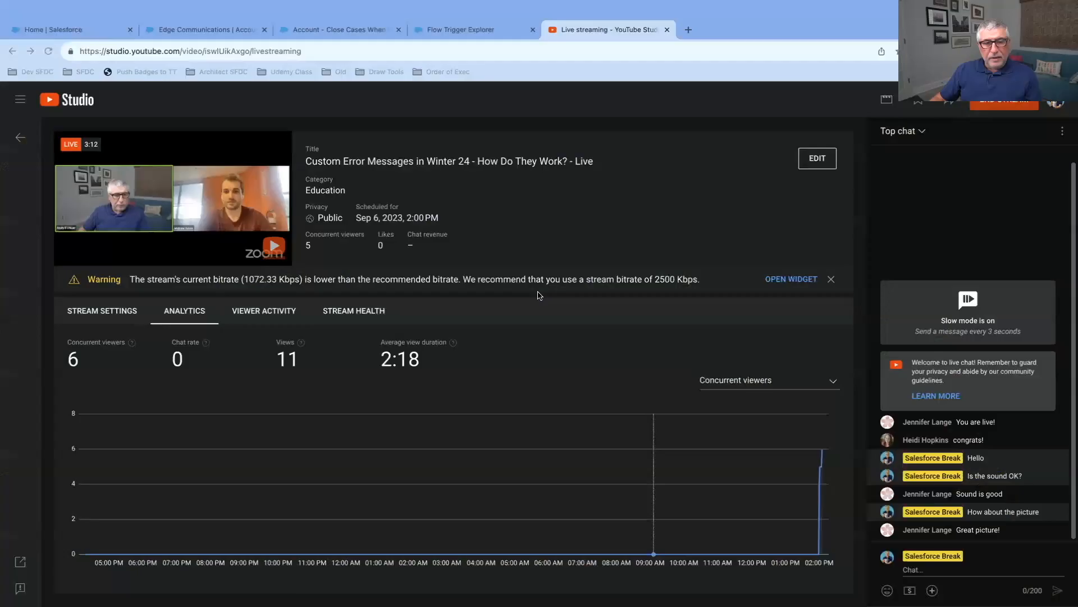
Look through the account's flow trigger order, the close-cases flow and the Edge Communications record, and close the Update Cases settings.
left_click(447, 31)
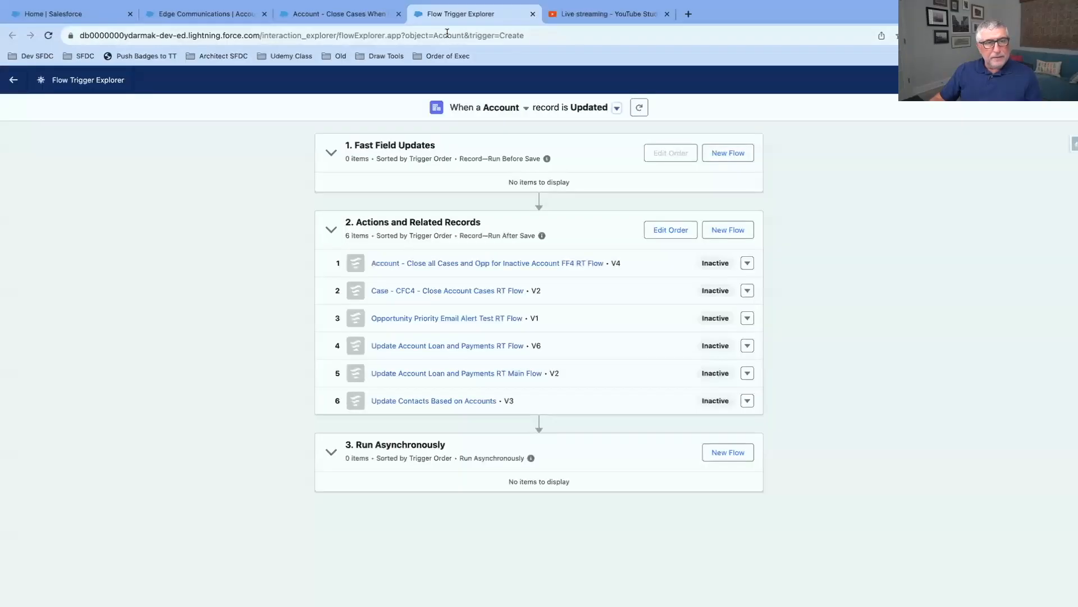
left_click(348, 17)
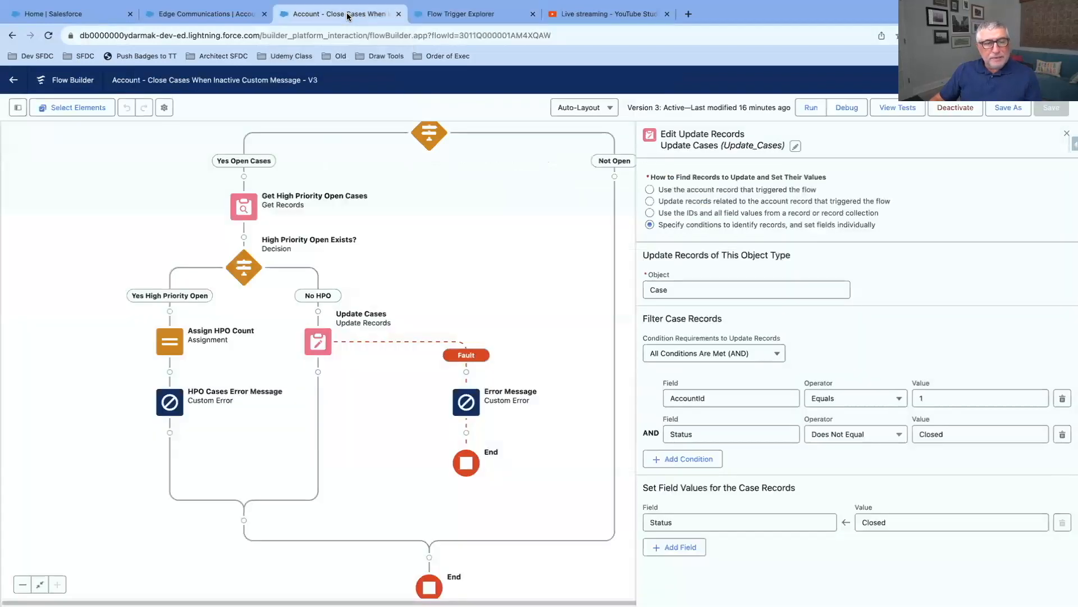
left_click(216, 17)
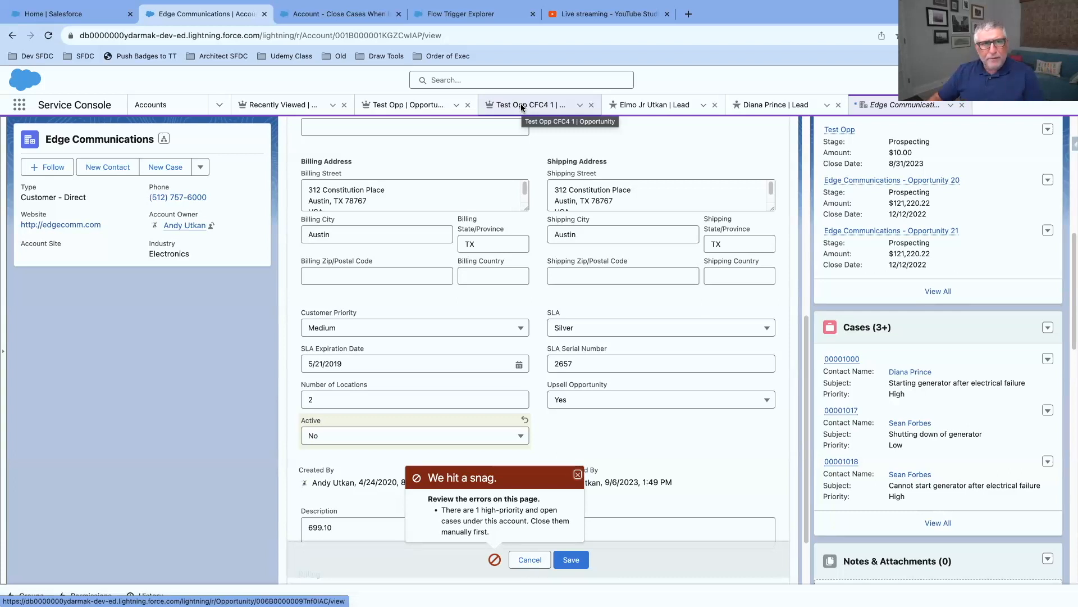
left_click(336, 18)
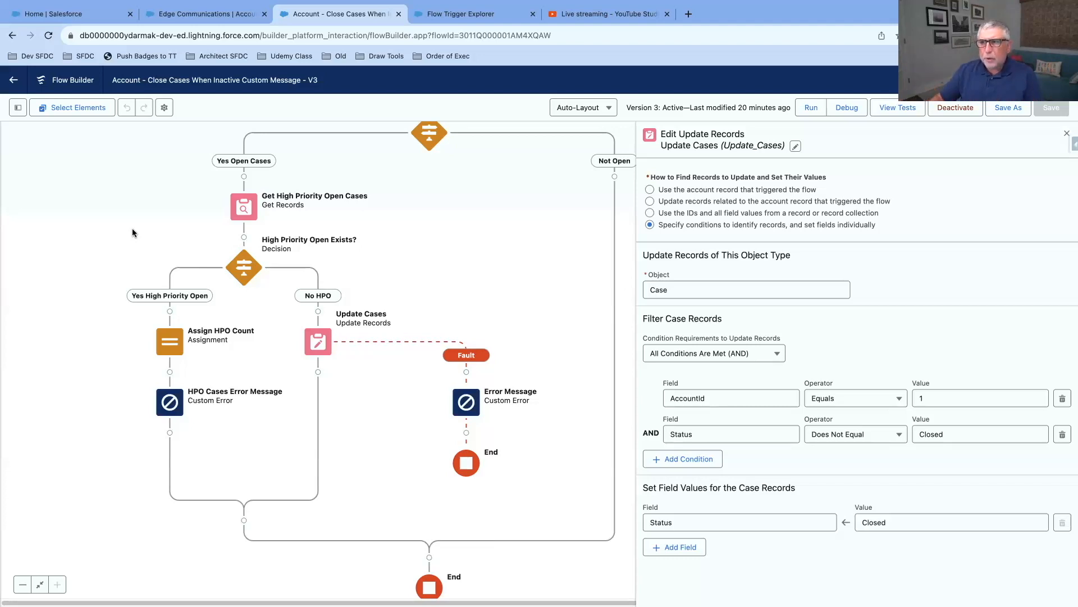
left_click(1066, 134)
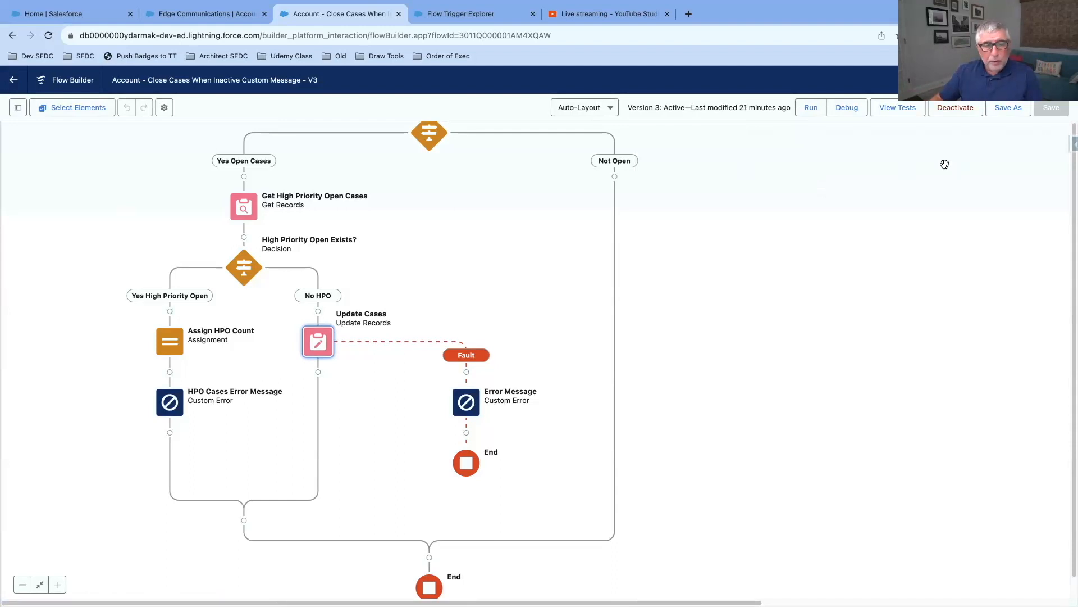
Open version 2 of the Account - Close Cases When Inactive Custom Message flow and activate it.
left_click(14, 83)
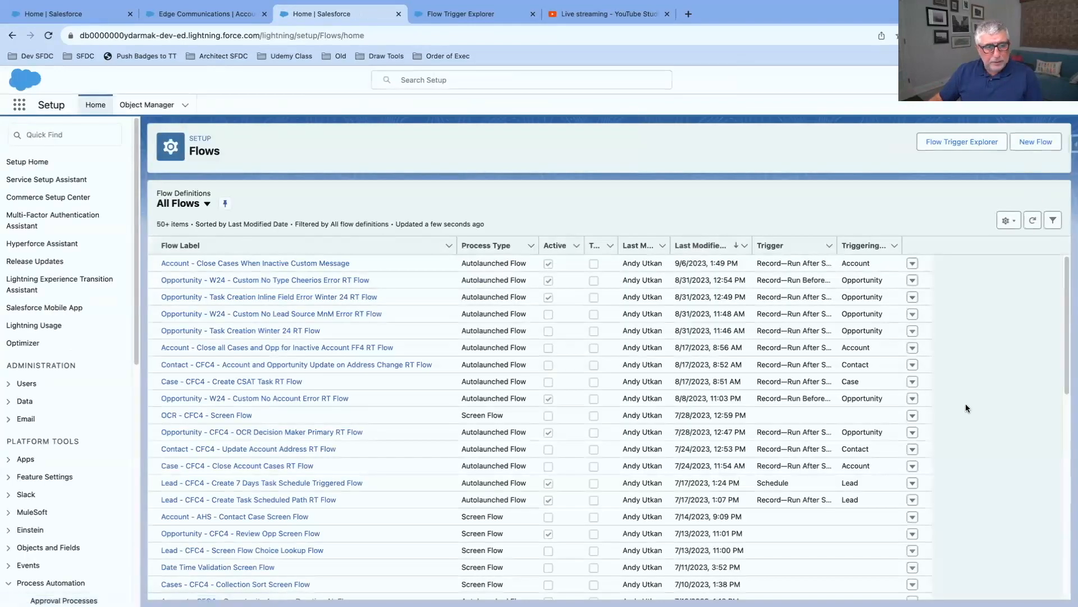
left_click(913, 263)
left_click(928, 286)
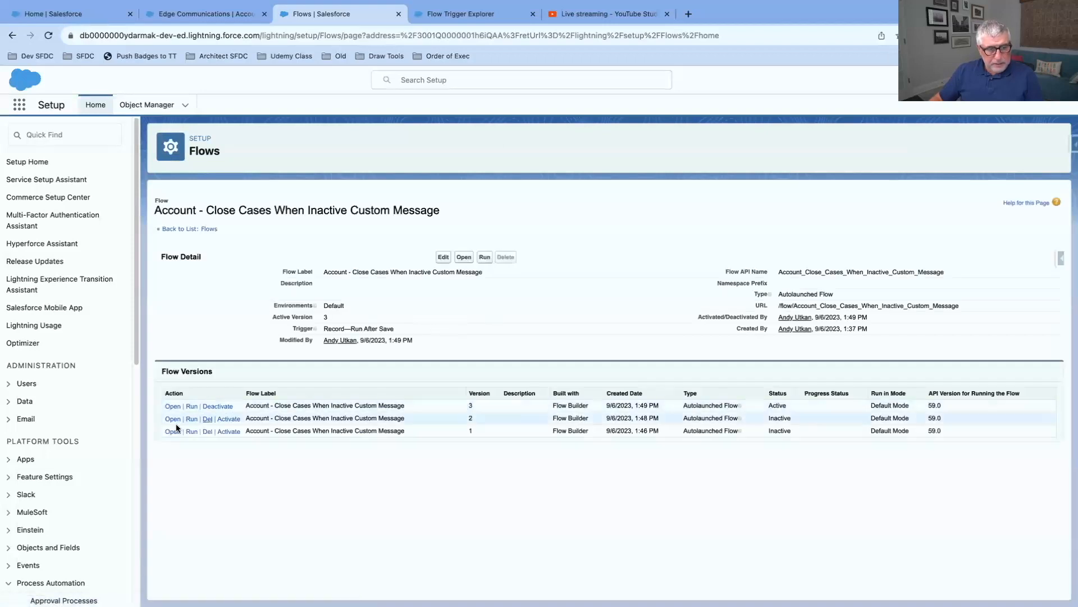
left_click(174, 419)
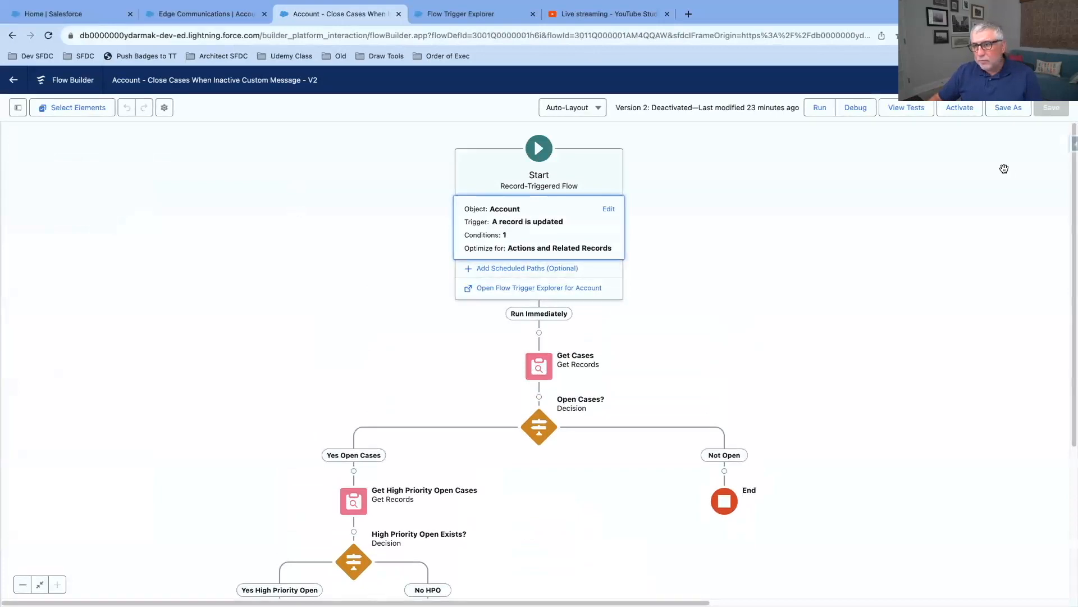
left_click(961, 107)
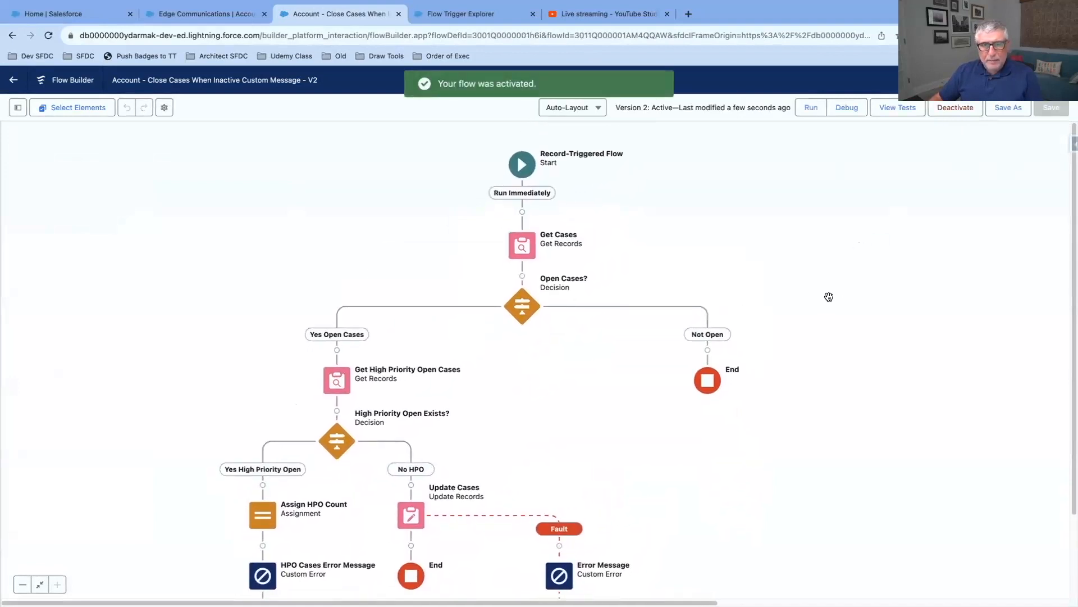
Examine the flow's Start configuration: the Account trigger, entry conditions, run frequency and optimization.
left_click(522, 174)
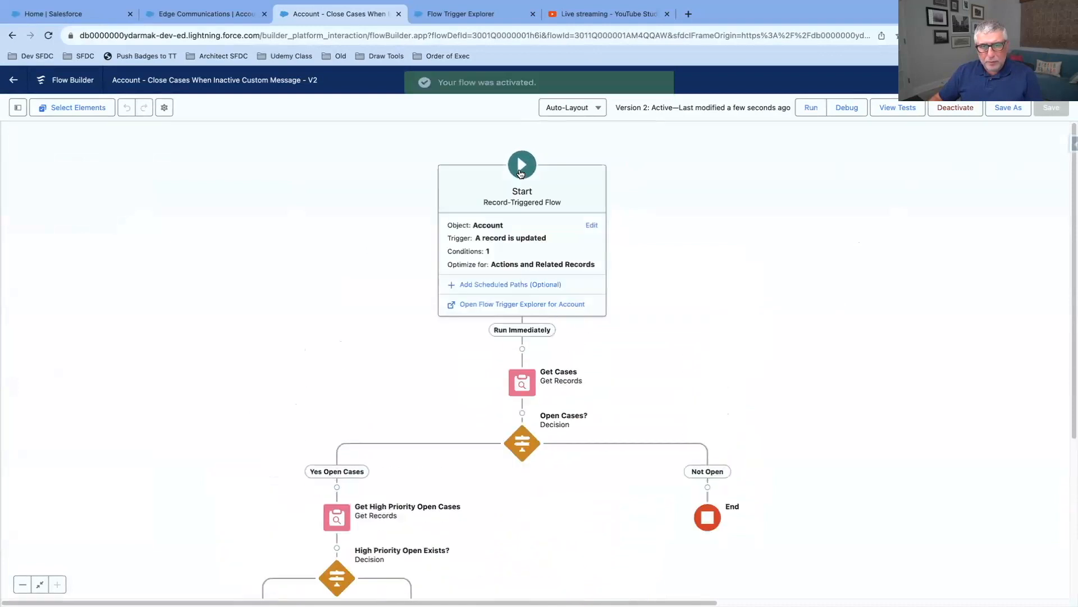
left_click(542, 232)
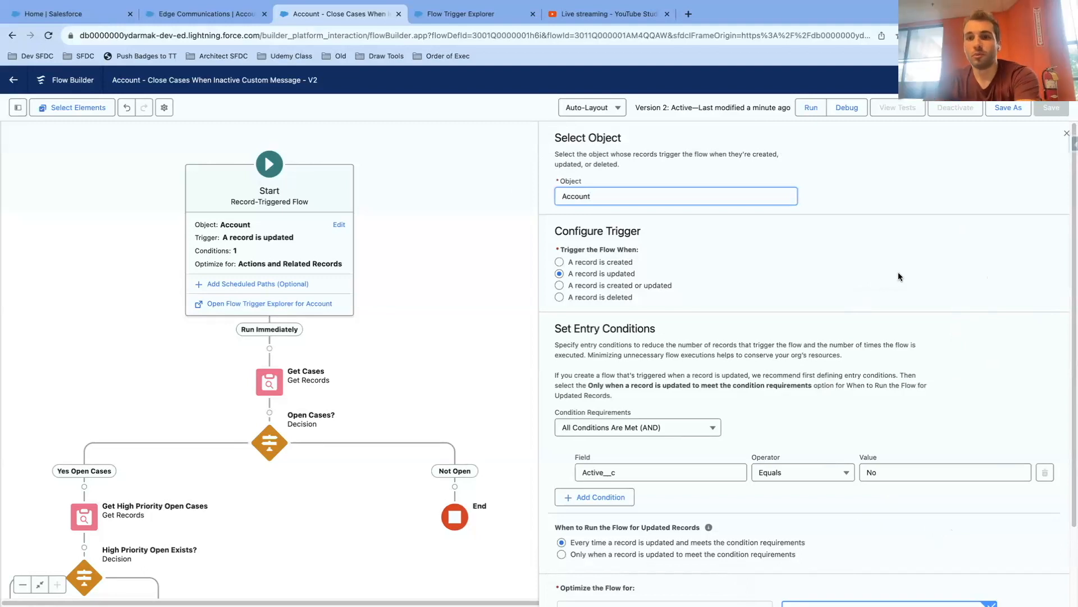
scroll(898, 272, "down", 1)
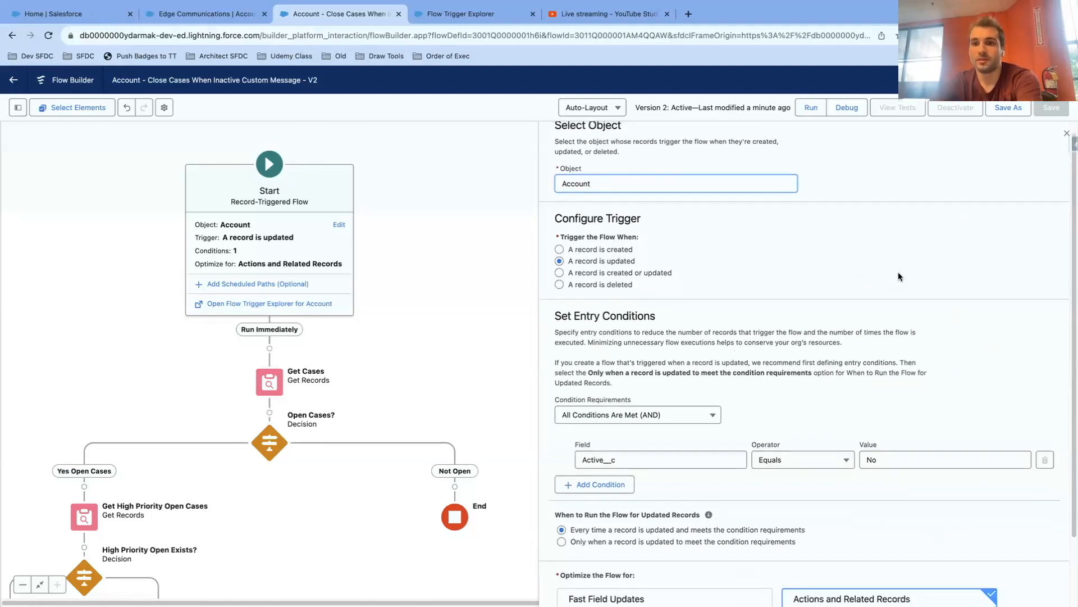
scroll(898, 272, "up", 1)
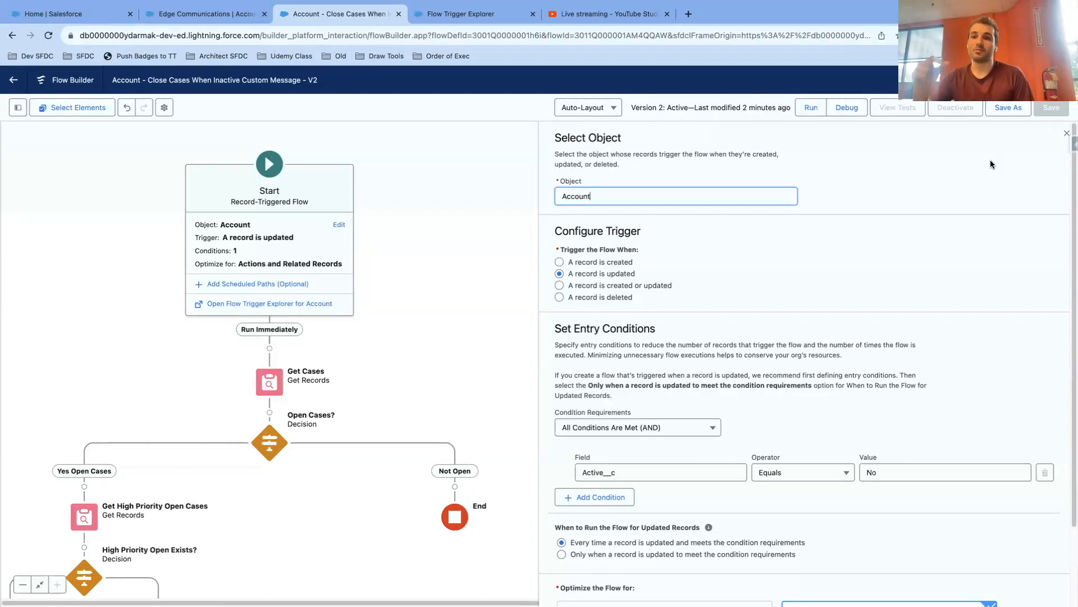
left_click(400, 175)
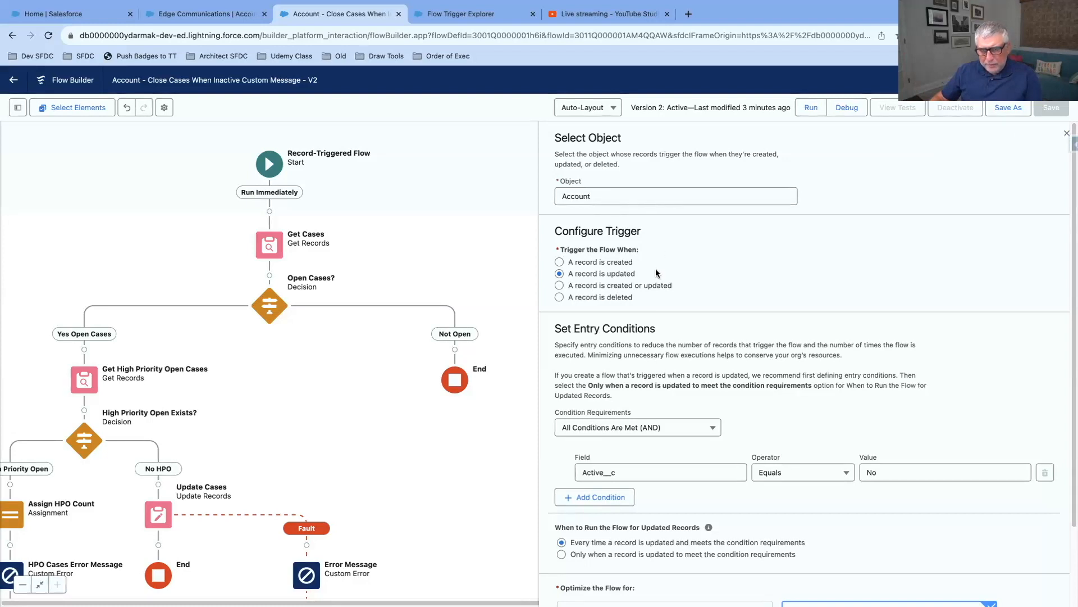
scroll(662, 271, "down", 1)
scroll(661, 271, "down", 3)
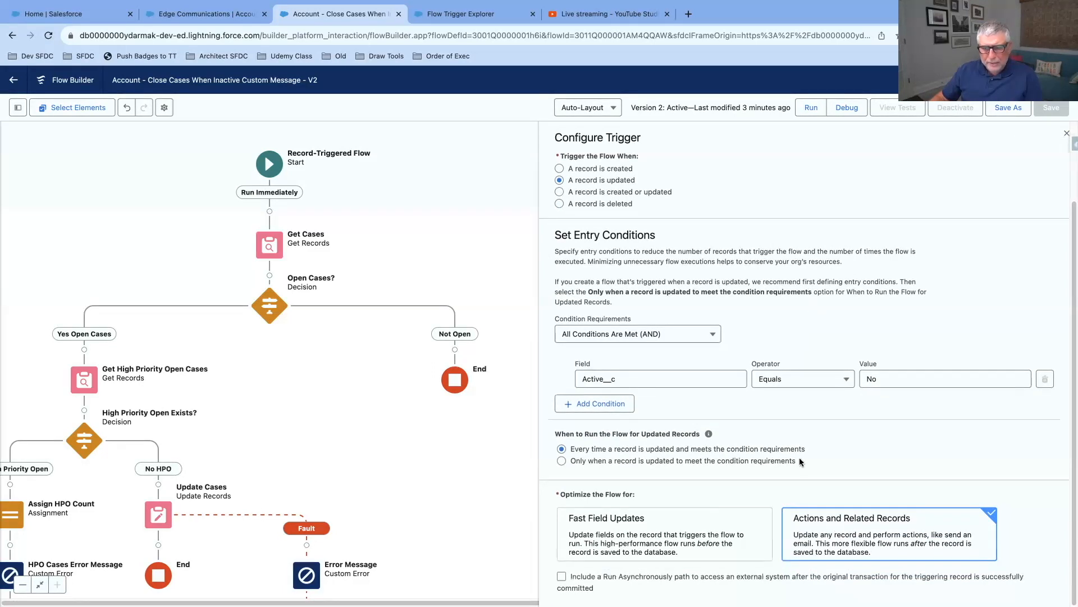
Examine the Get Cases filter conditions and the outcome details of the Open Cases? decision without changing them.
left_click(273, 250)
left_click(267, 374)
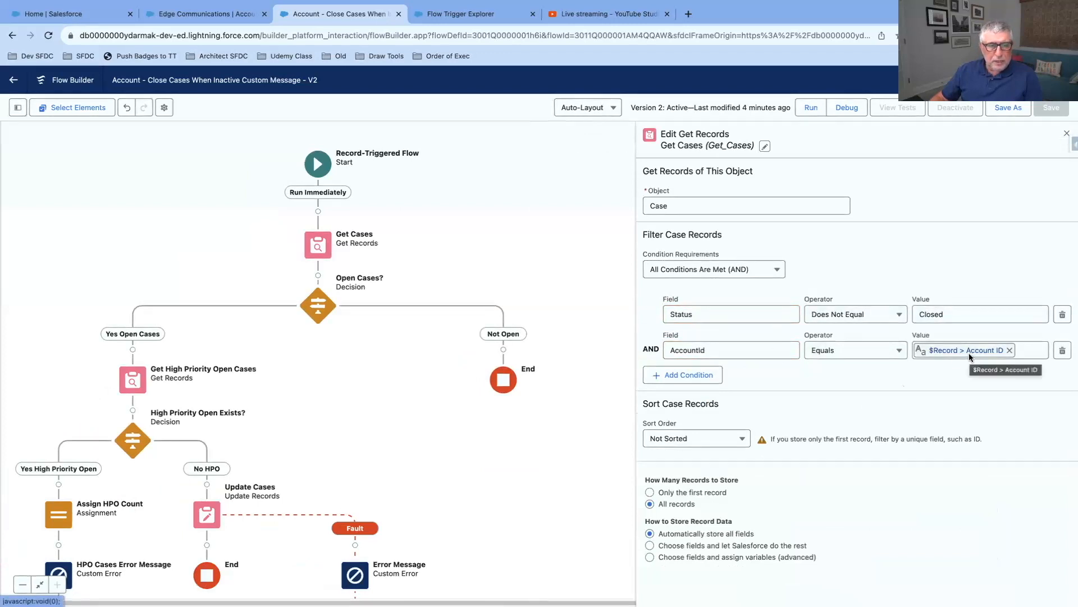
left_click_drag(404, 440, 422, 361)
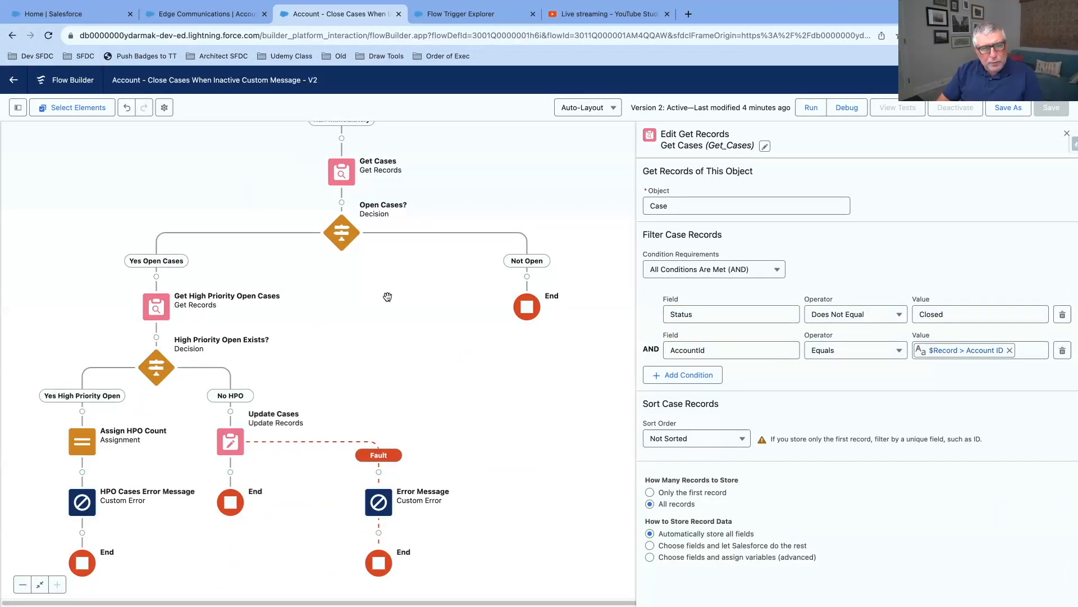
left_click(345, 241)
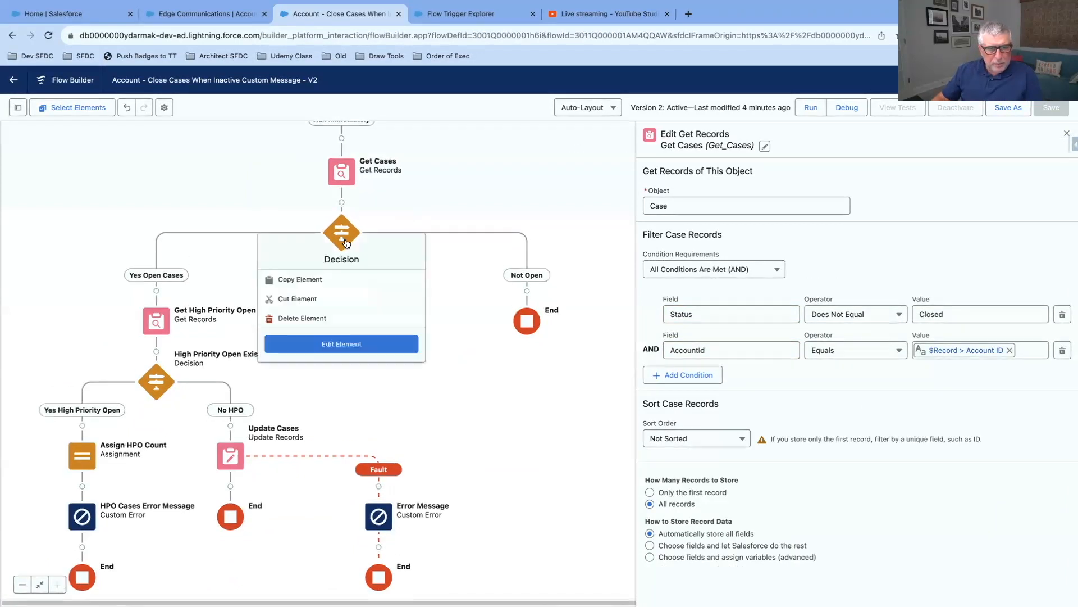
left_click(342, 344)
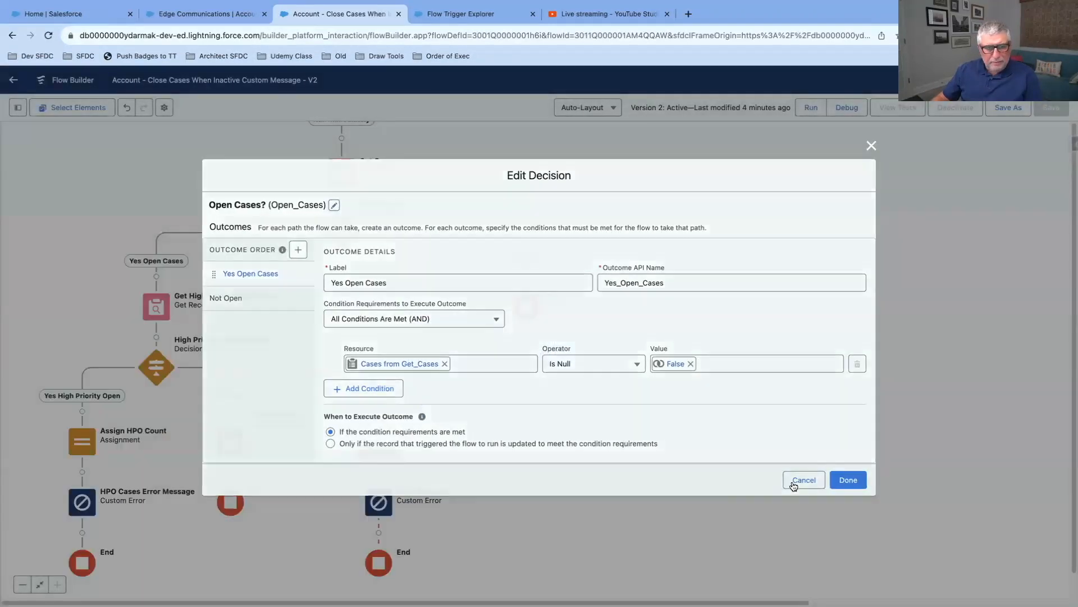
left_click(804, 480)
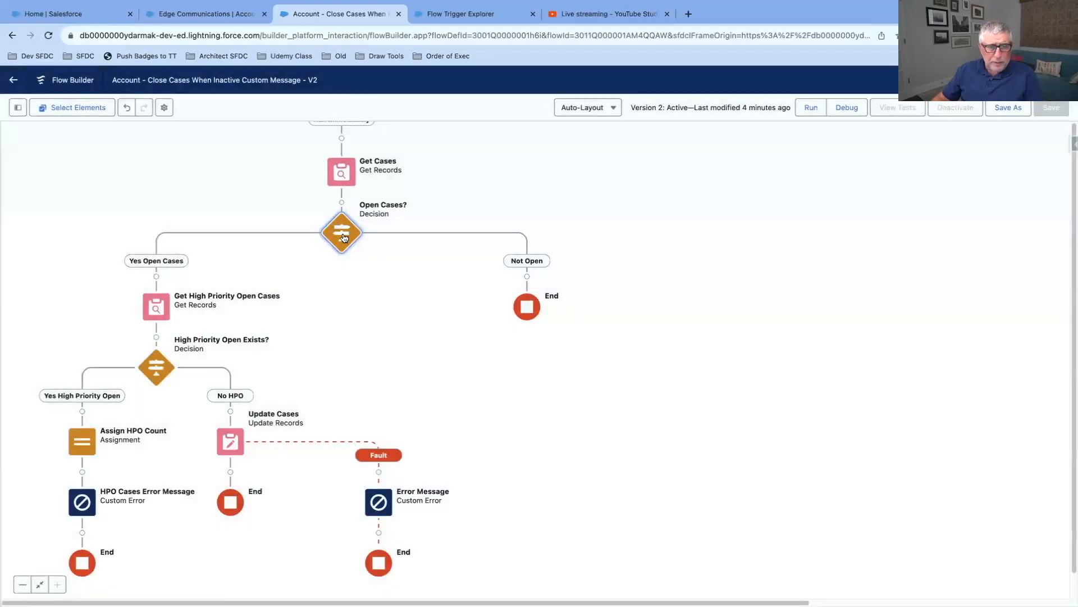
left_click(342, 234)
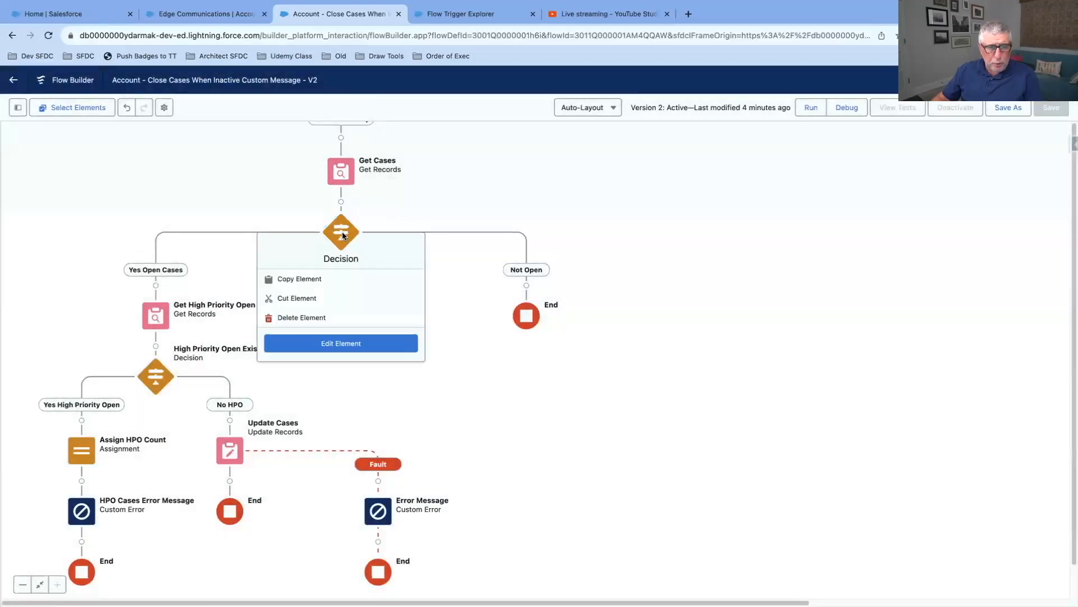
double_click(343, 236)
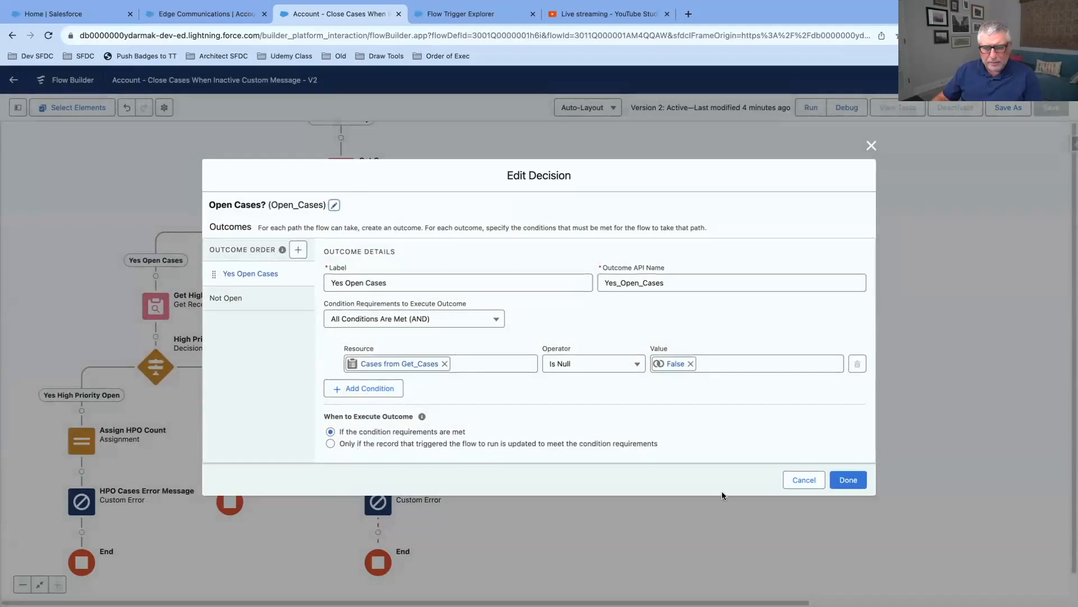
left_click(804, 481)
Examine the filter conditions of the Get High Priority Open Cases element.
left_click_drag(395, 351, 740, 285)
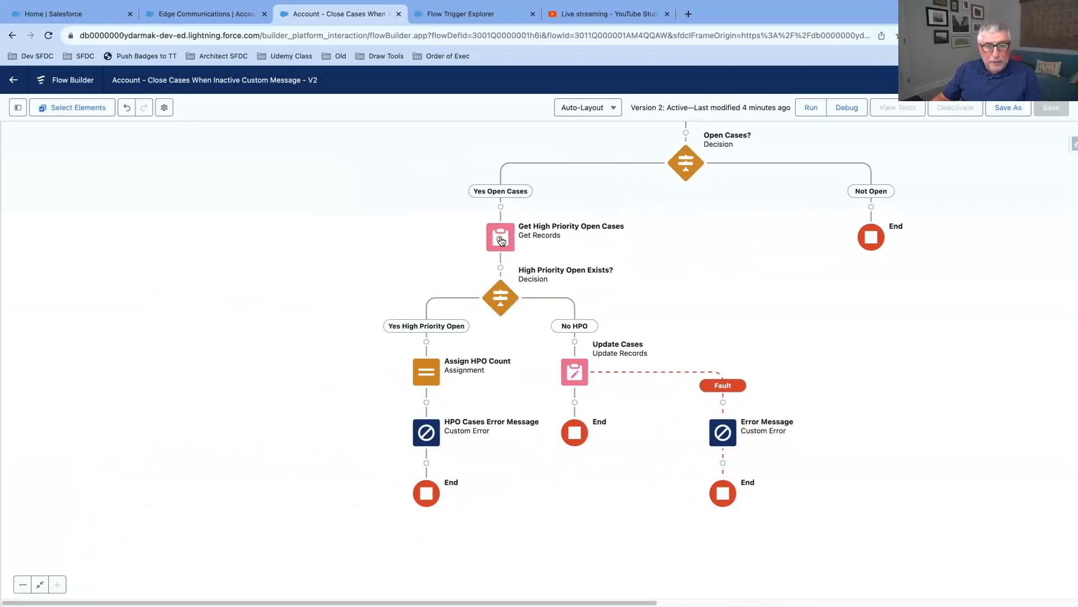
double_click(499, 240)
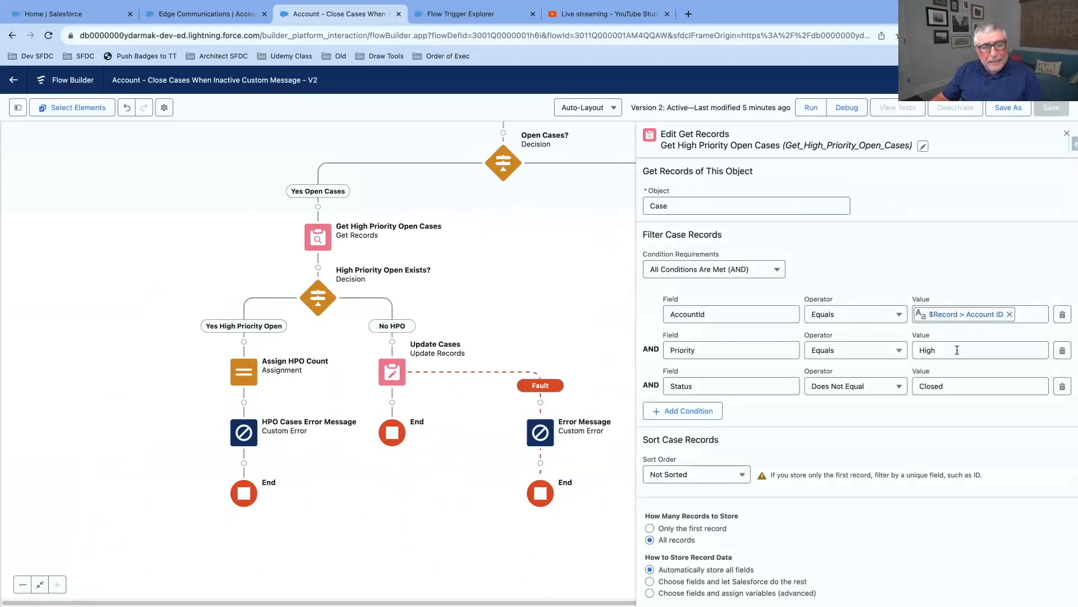
left_click_drag(472, 315, 525, 198)
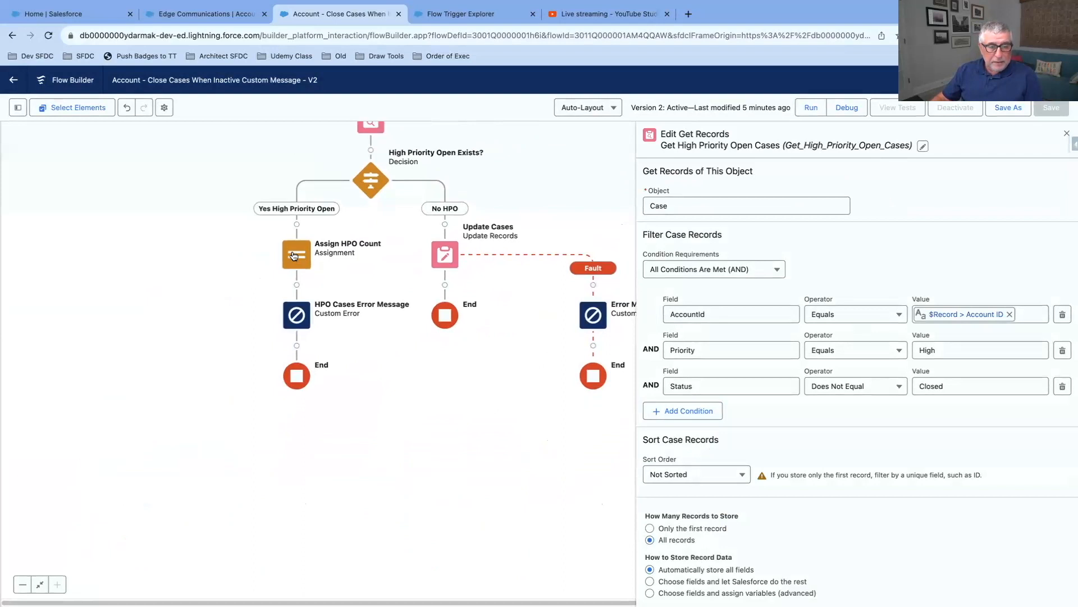
Examine the HPO Cases Error Message text, and the filter conditions and field values of the Update Cases element.
left_click(297, 315)
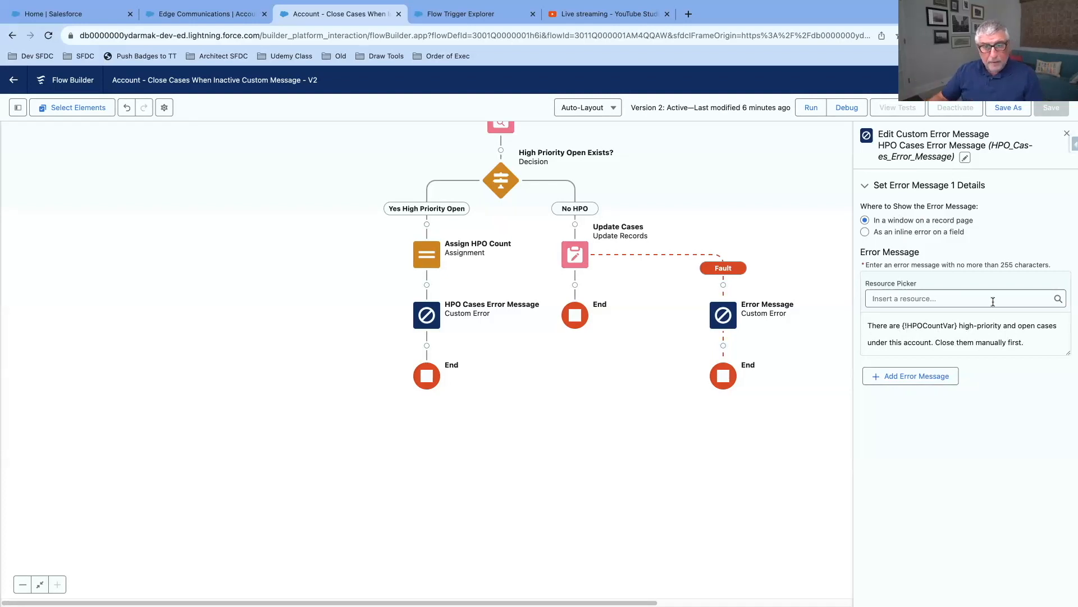
left_click_drag(721, 233, 707, 299)
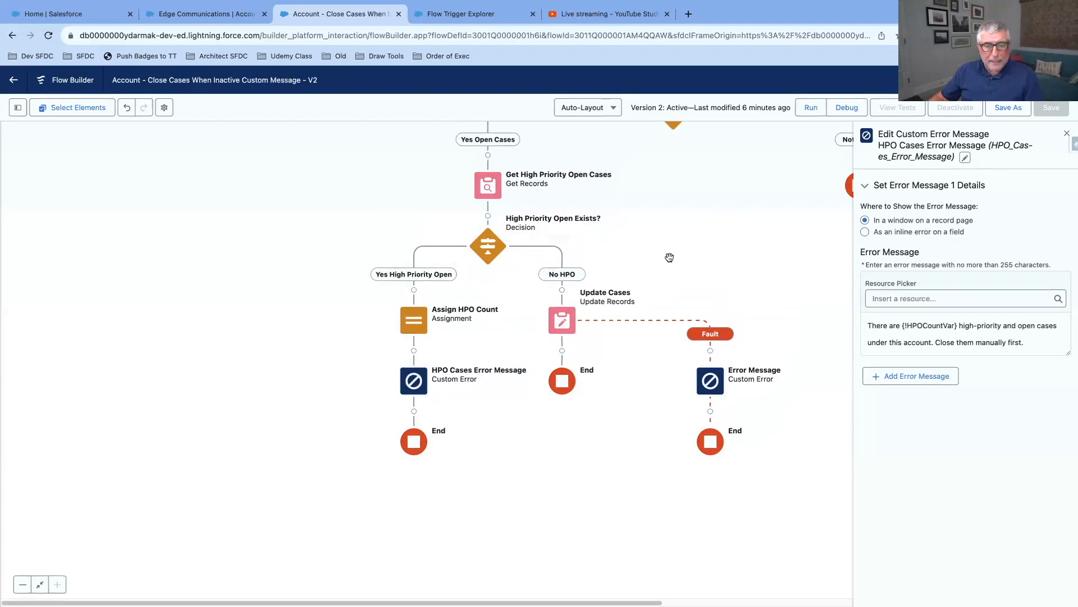
left_click_drag(667, 255, 655, 262)
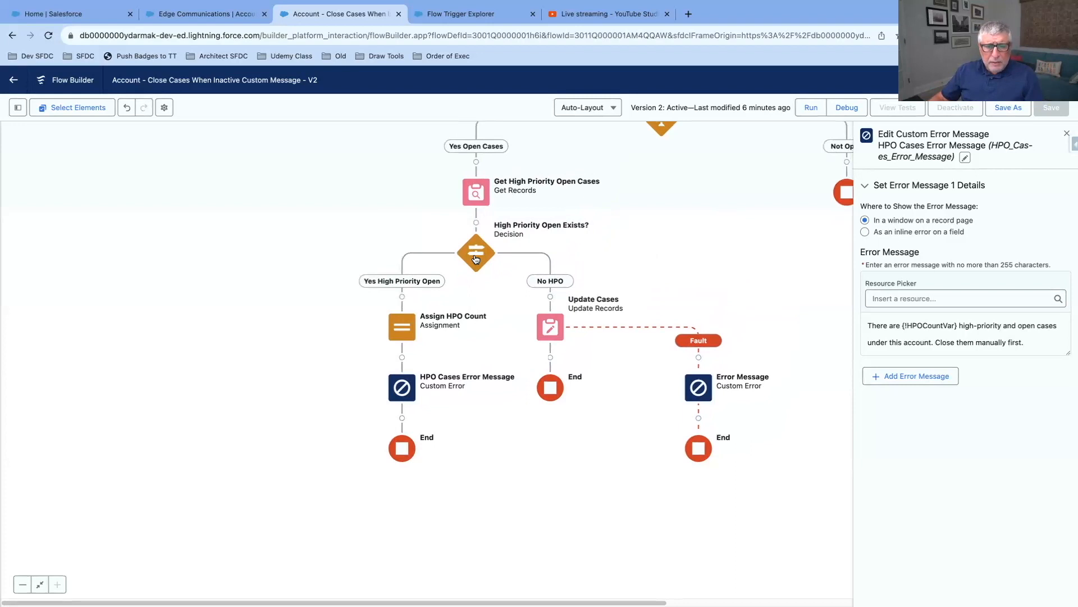
double_click(553, 328)
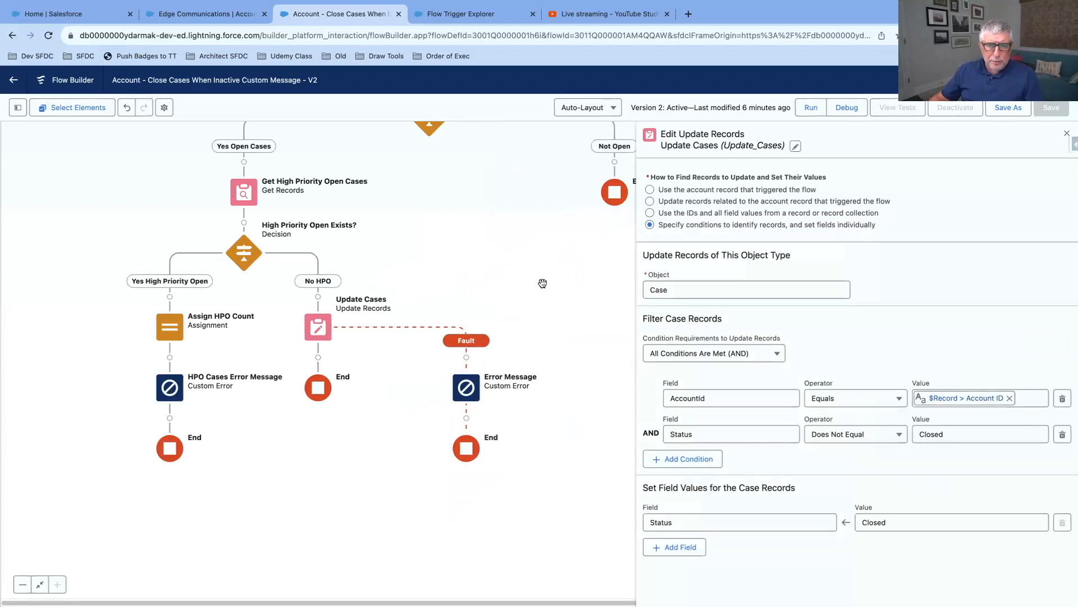
Examine the custom error on the Update Cases fault path and highlight its {!$Flow.FaultMessage} reference.
scroll(546, 303, "down", 3)
left_click(470, 309)
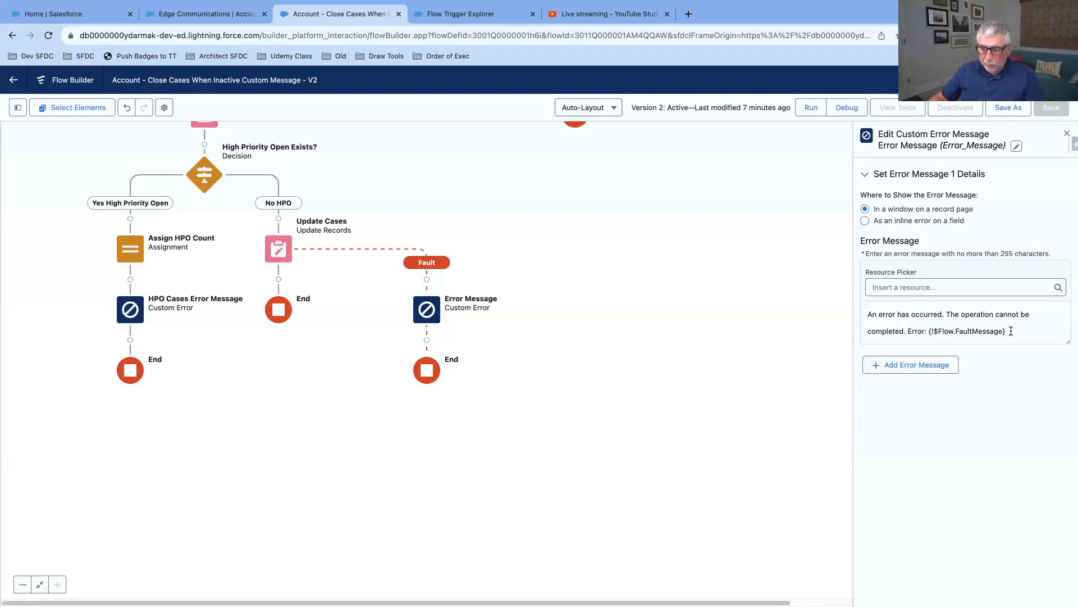
left_click_drag(1011, 332, 928, 332)
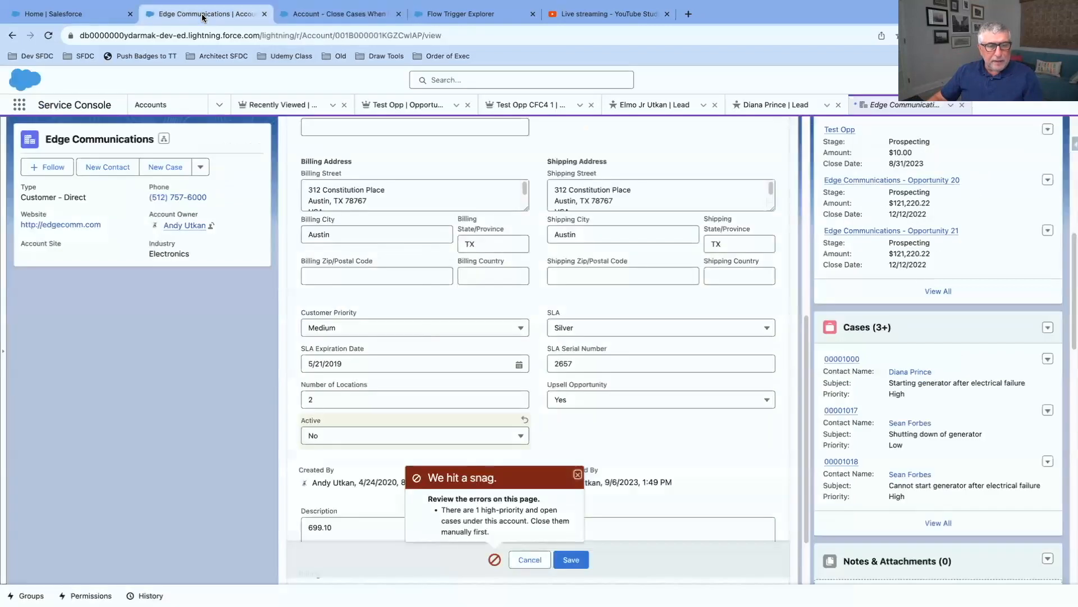
Return to the Edge Communications account record and discard its unsaved edits.
left_click(205, 15)
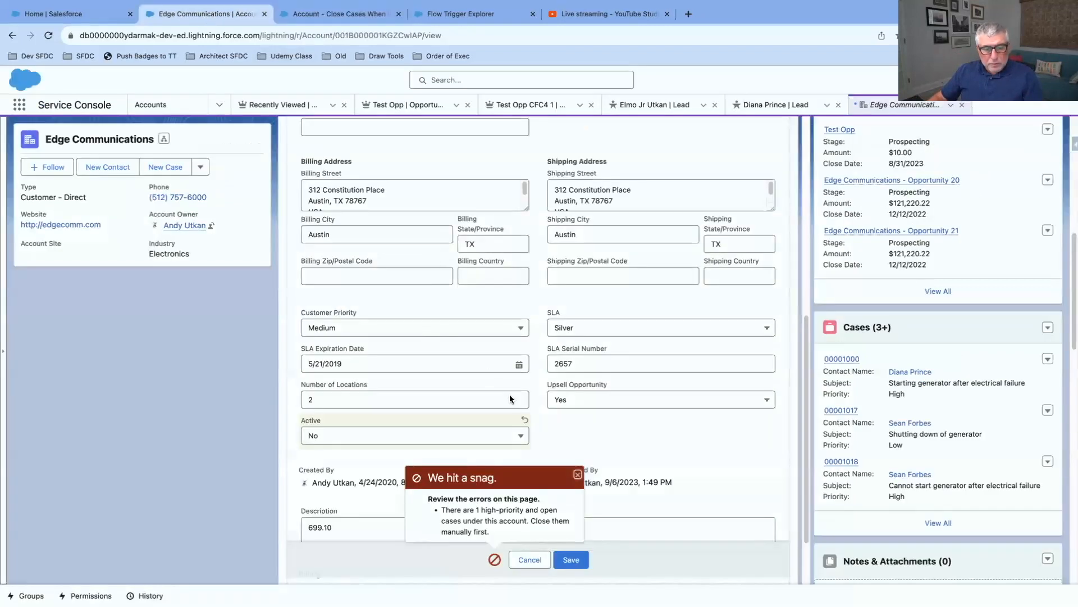
left_click(11, 35)
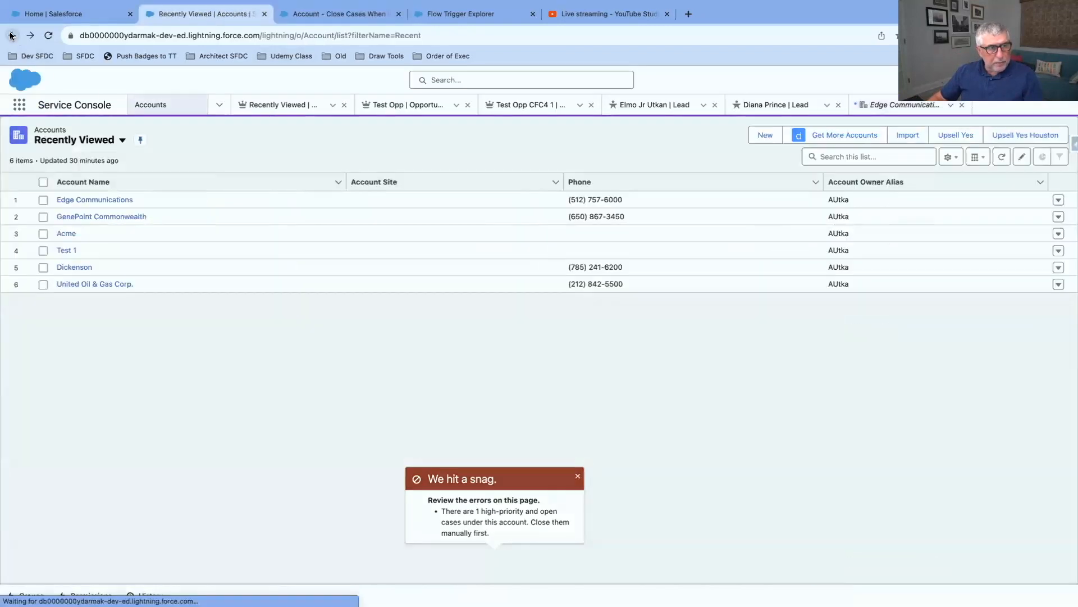
left_click(110, 201)
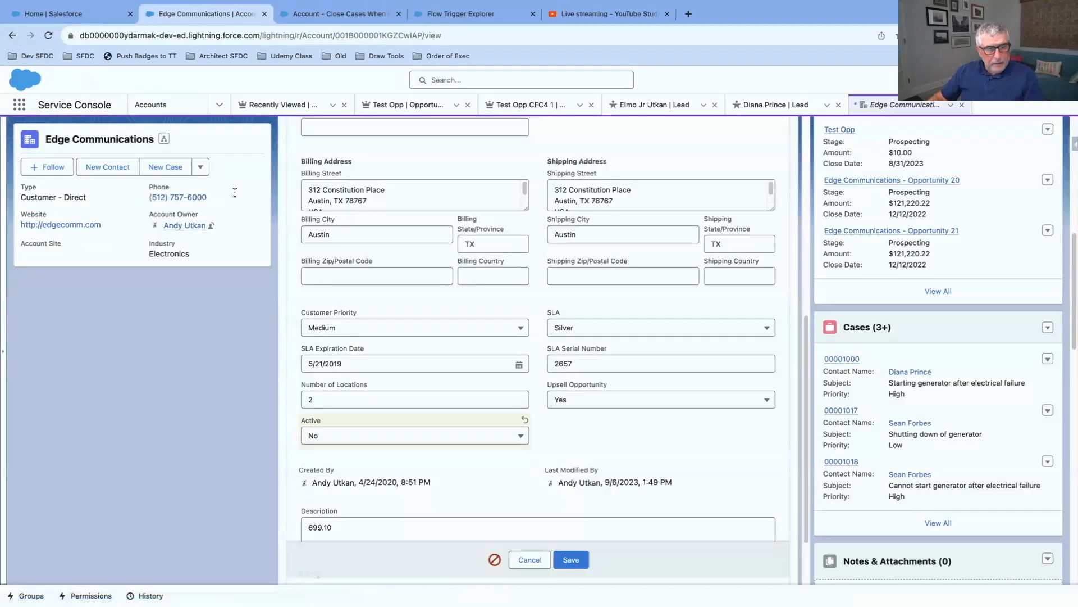
left_click(528, 558)
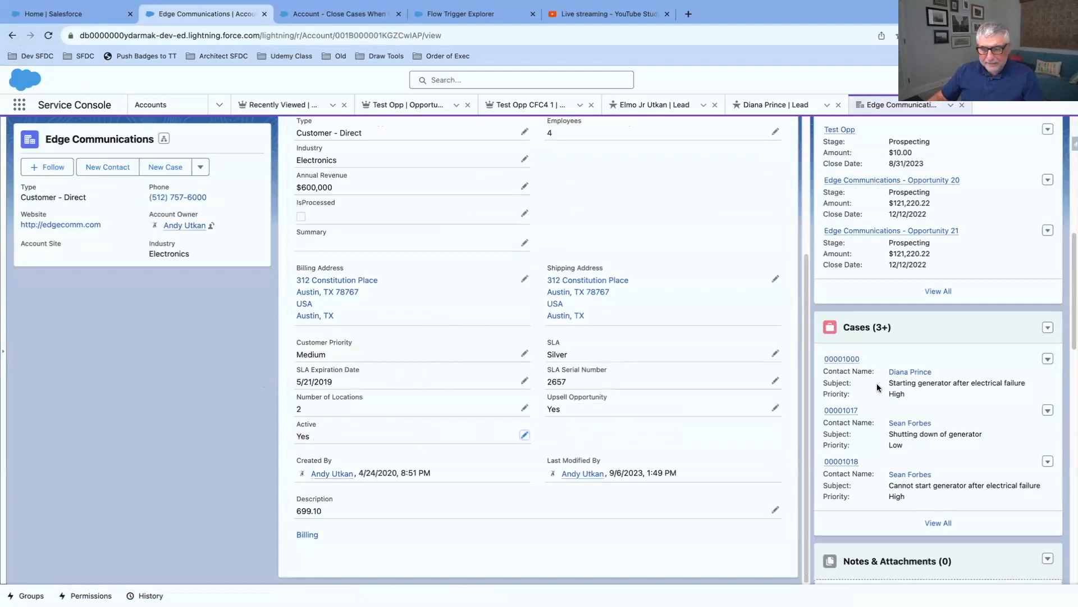
Check the status of the related case "Starting generator after electrical failure" in its edit form and close it without changes.
left_click(1048, 359)
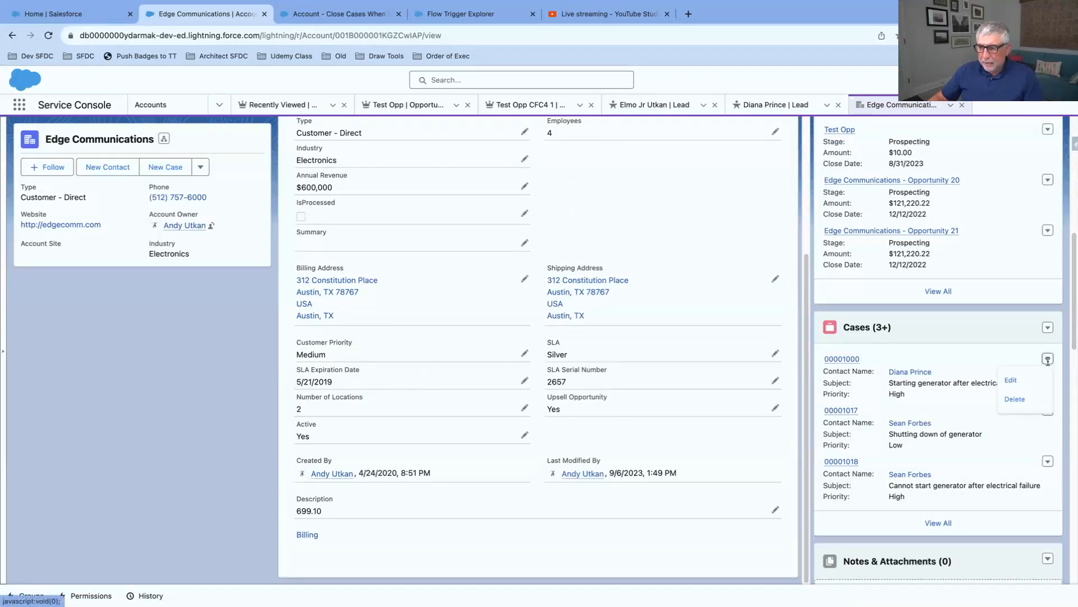
left_click(1036, 379)
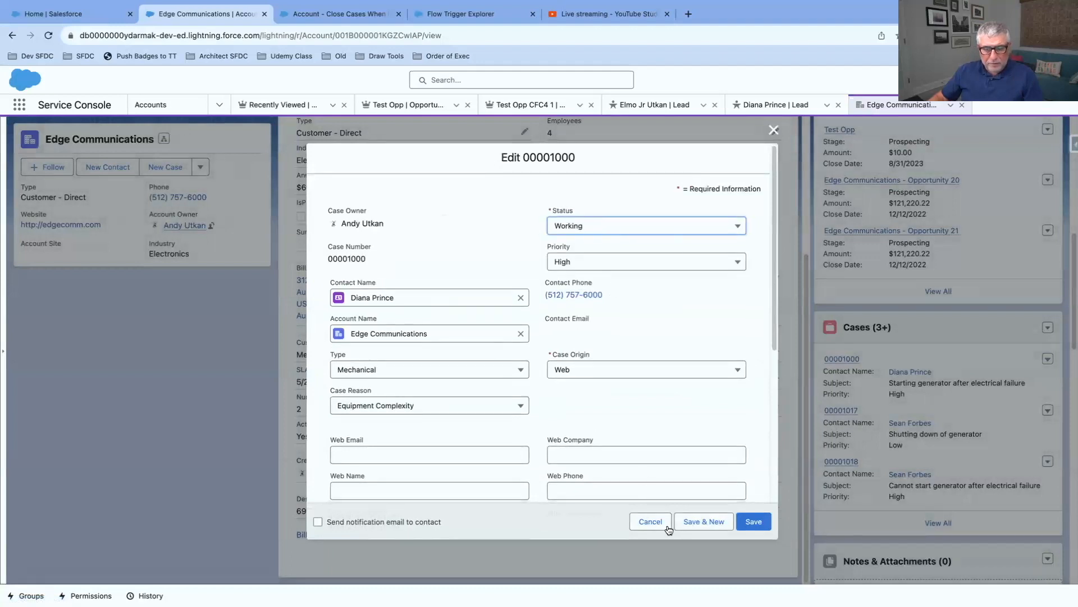
left_click(651, 522)
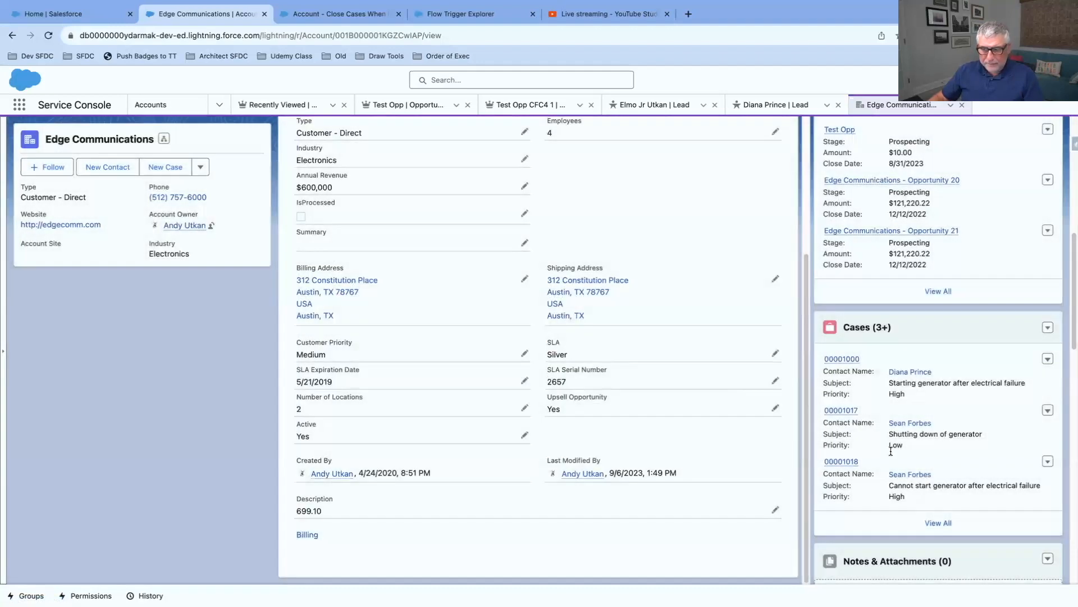
Set the status of the related case "Shutting down of generator" to New and save it.
left_click(1047, 414)
left_click(1019, 431)
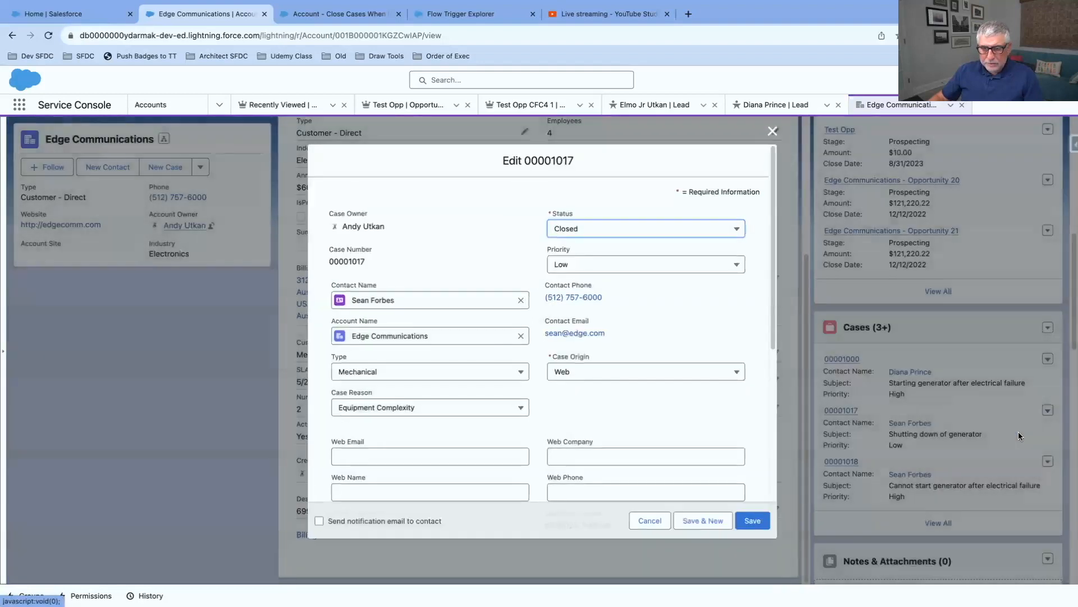
left_click(640, 227)
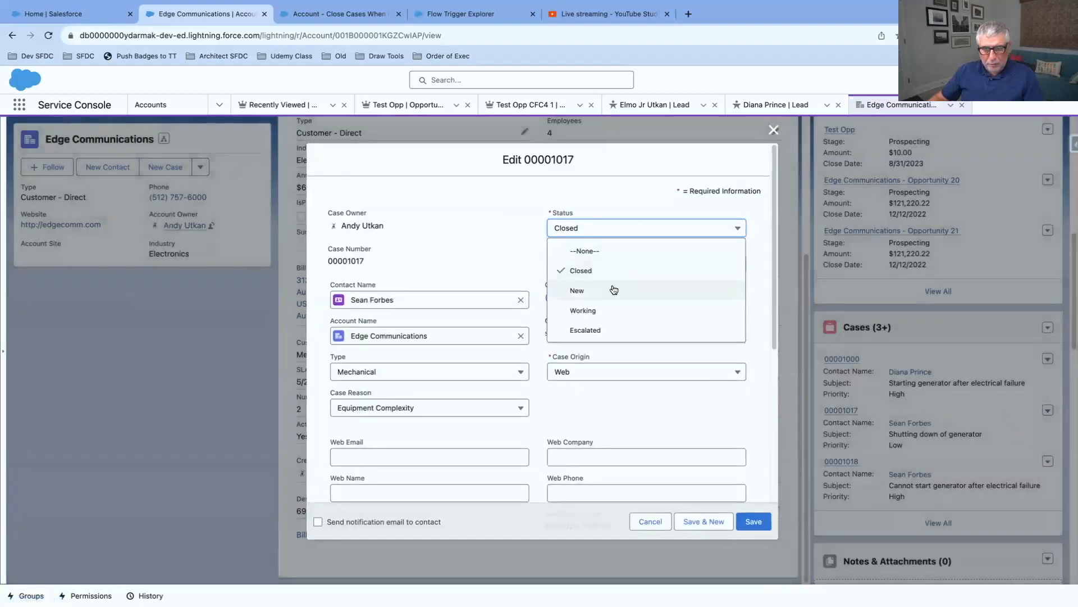
left_click(584, 289)
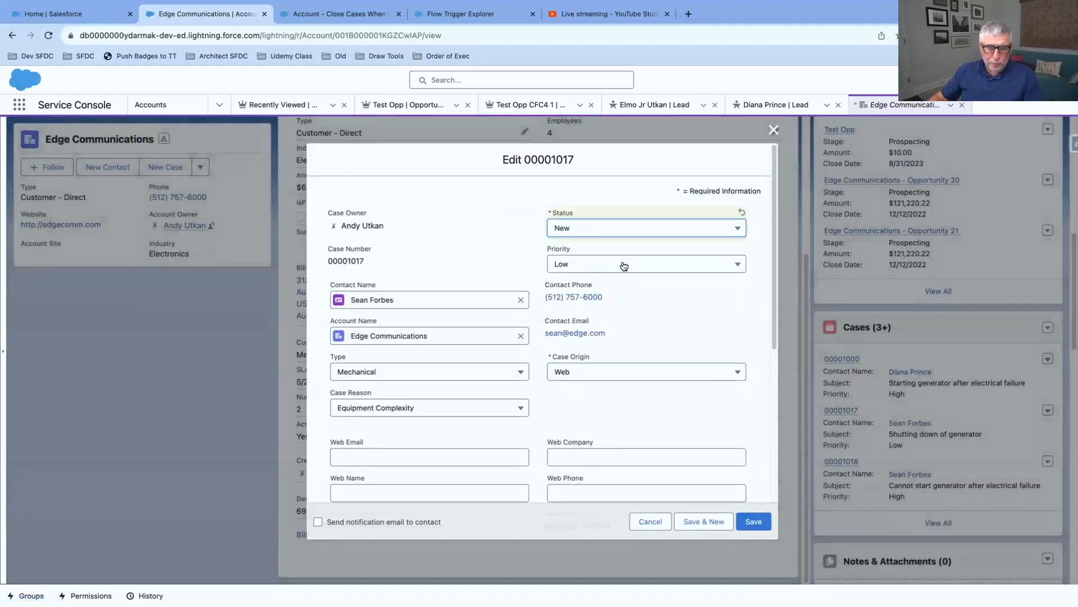
left_click(746, 523)
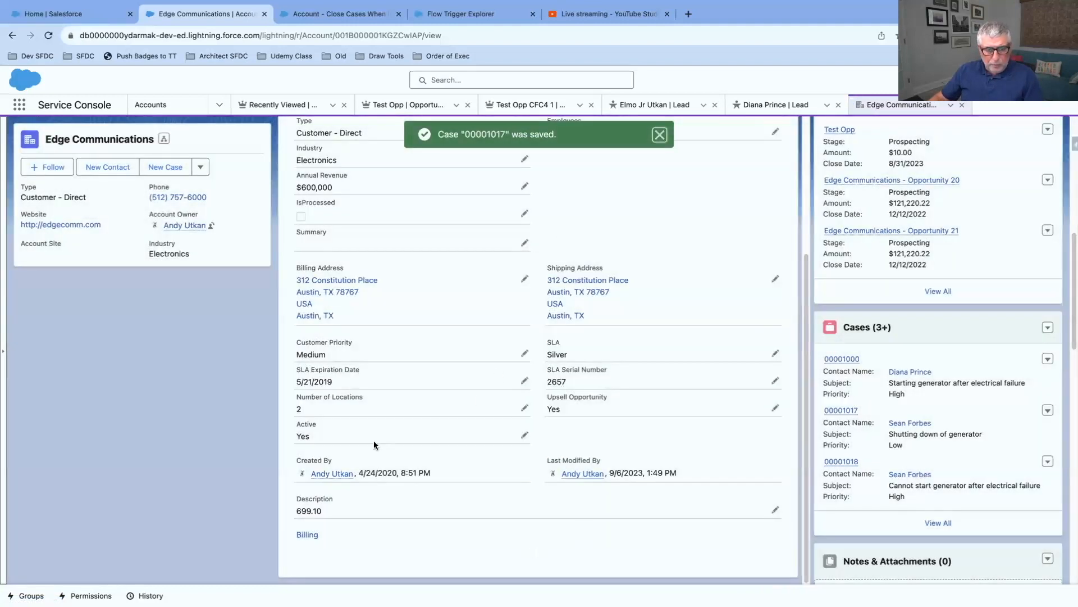
Try to save the Edge Communications account with Active set to No, and discard the edit.
left_click(523, 439)
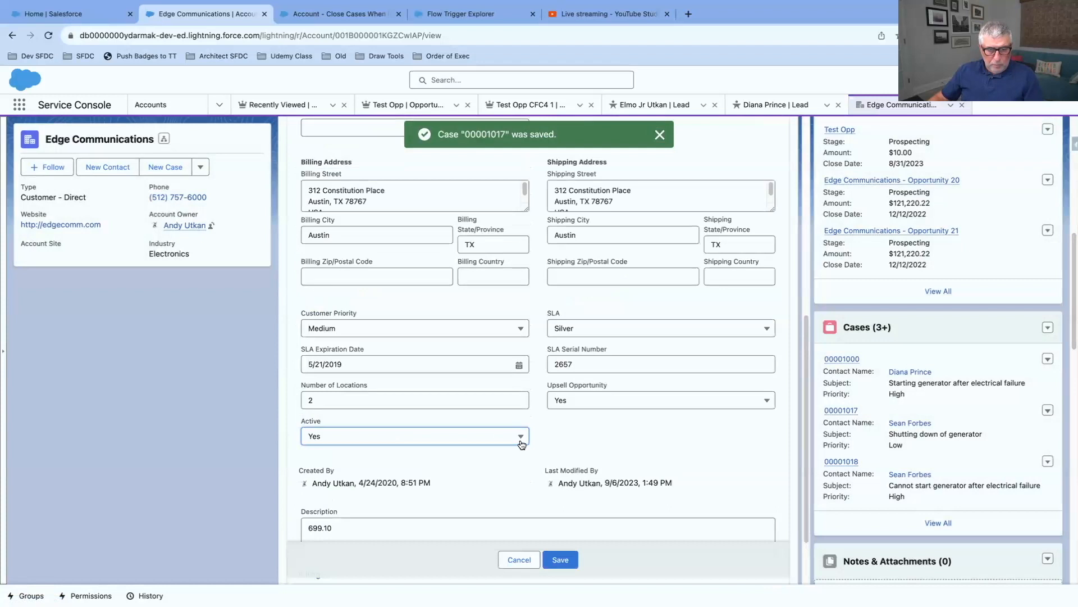
left_click(521, 440)
left_click(483, 479)
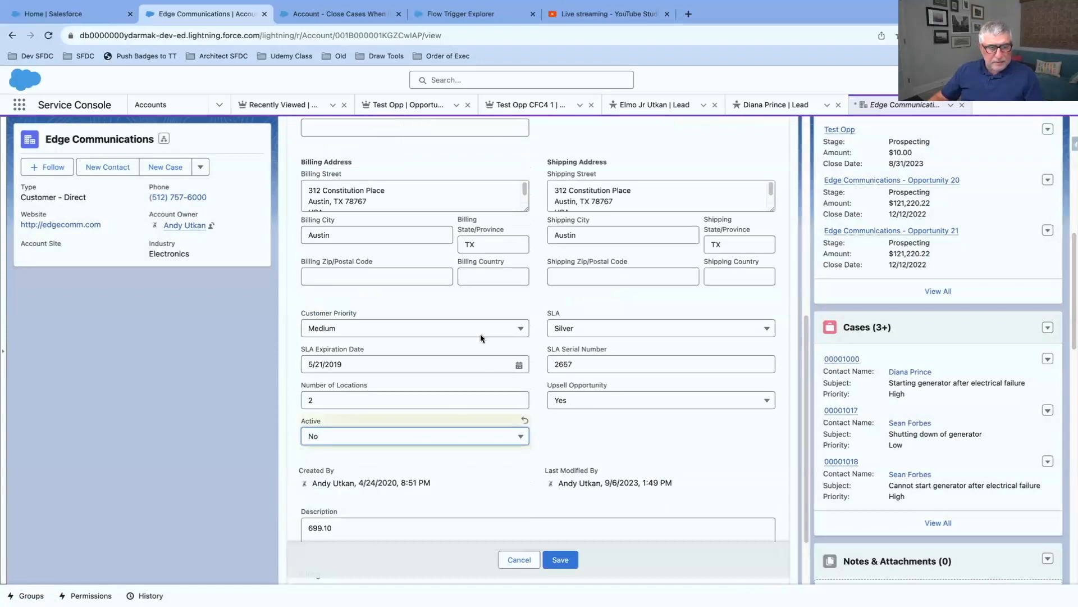
left_click(568, 564)
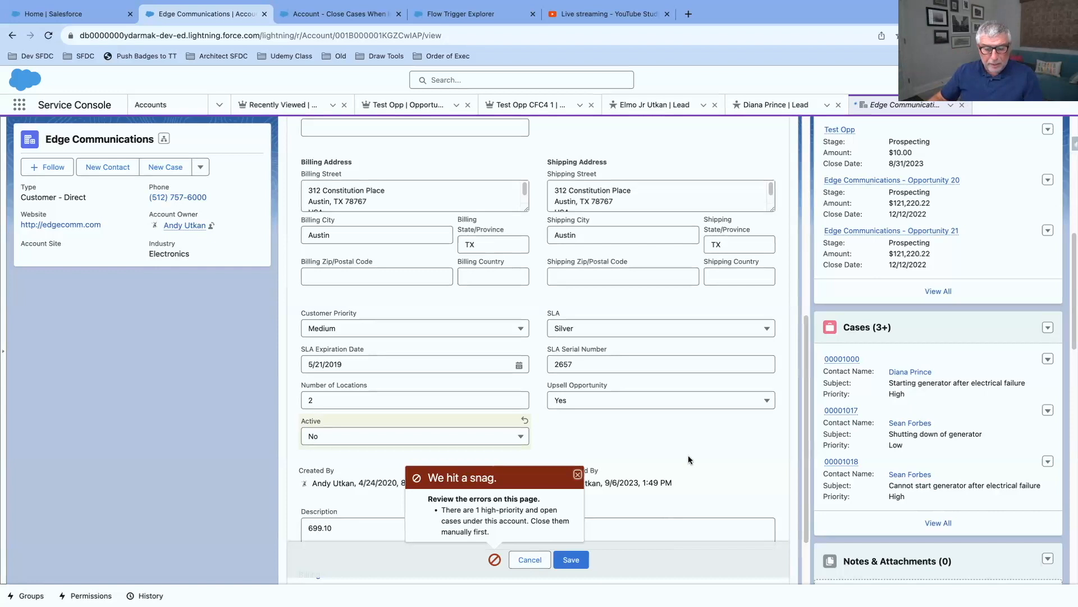
left_click(530, 559)
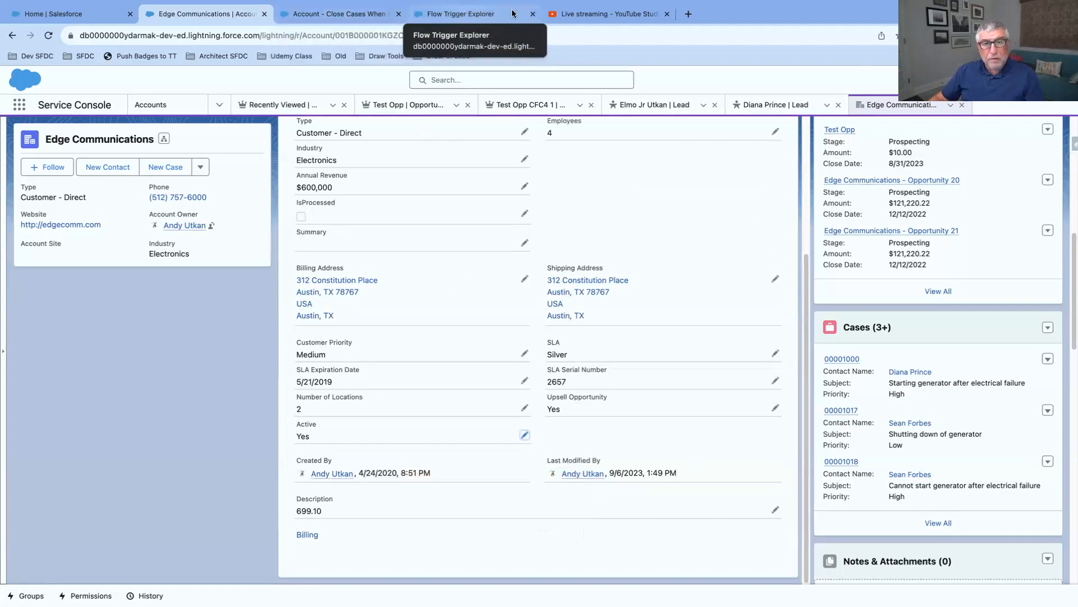
Leave version 2 of the Account - Close Cases When Inactive Custom Message flow and activate version 3.
left_click(460, 14)
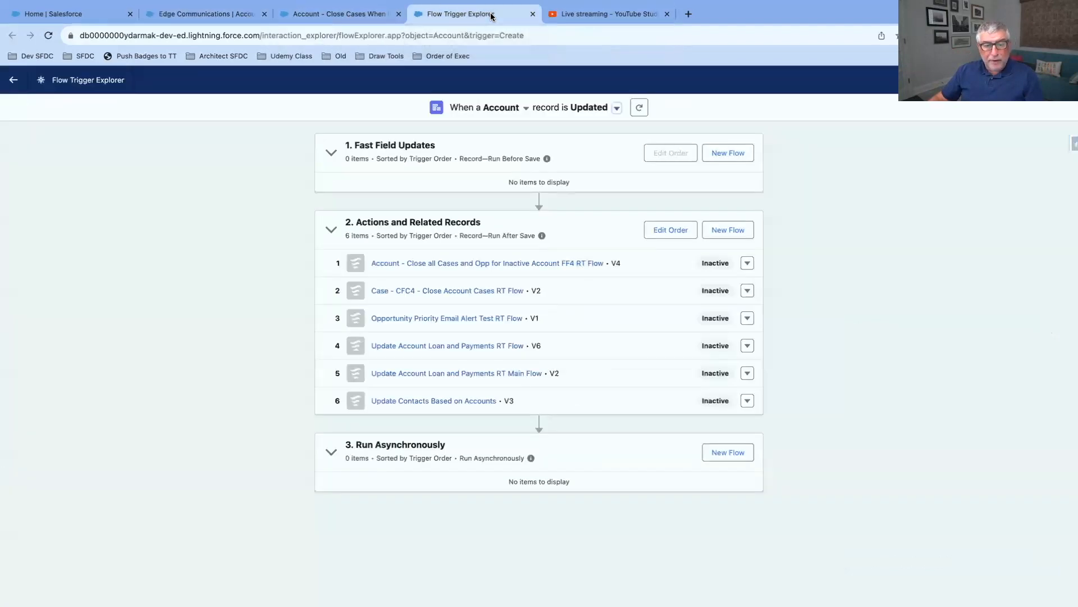
left_click(342, 16)
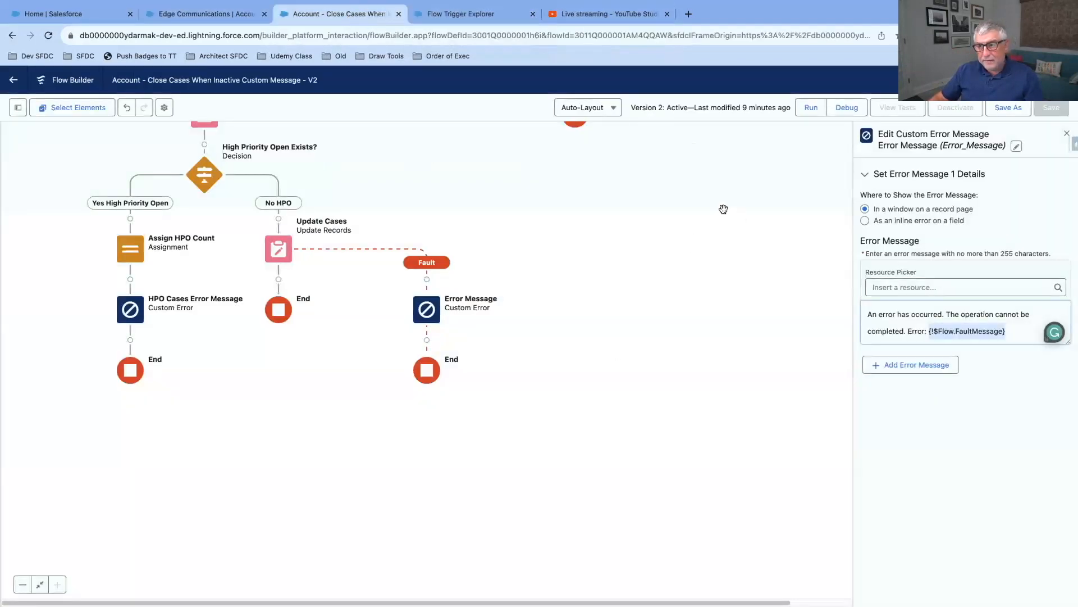
left_click(14, 81)
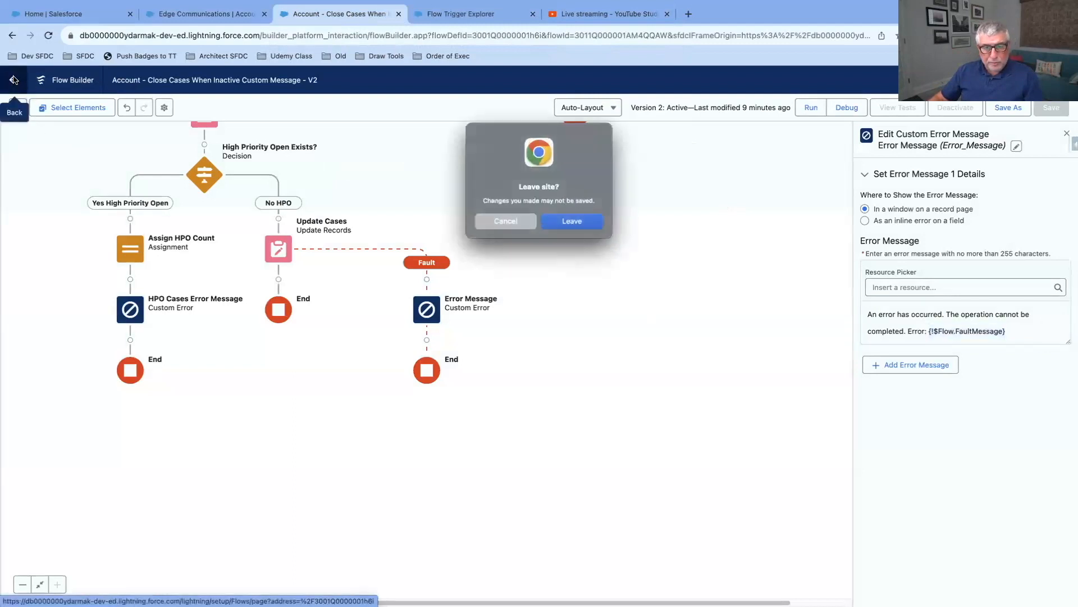
left_click(573, 221)
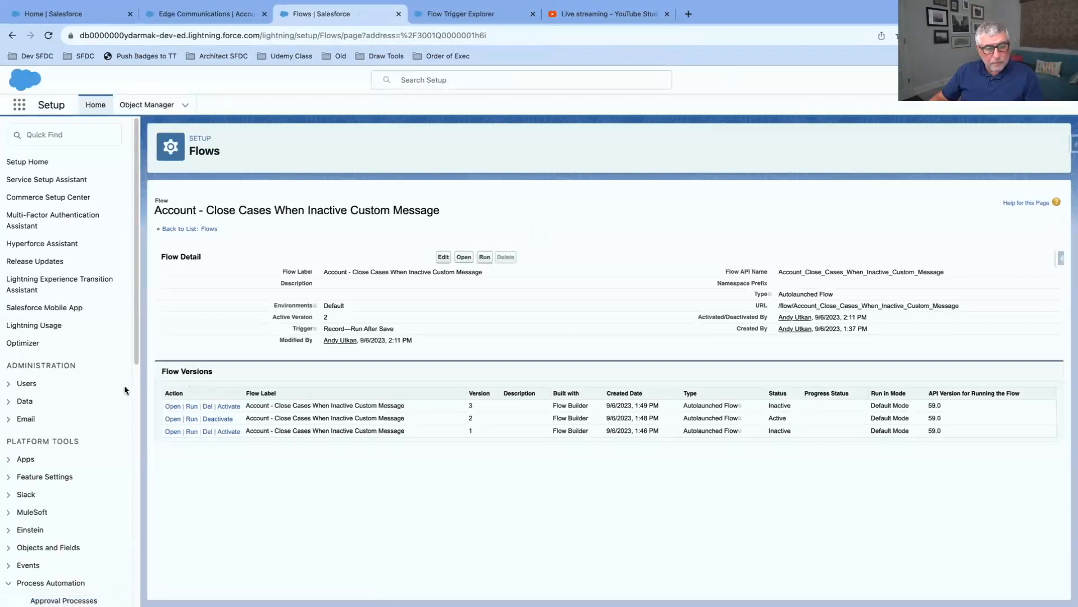
left_click(226, 408)
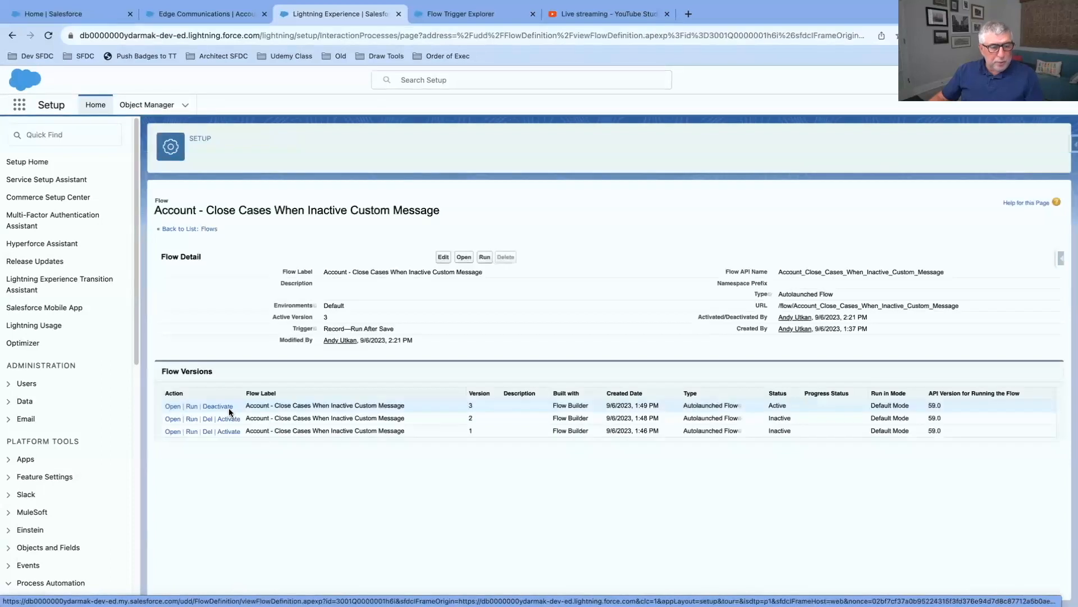
Open version 3 of the flow and examine the filter conditions of its Update Cases element.
left_click(175, 408)
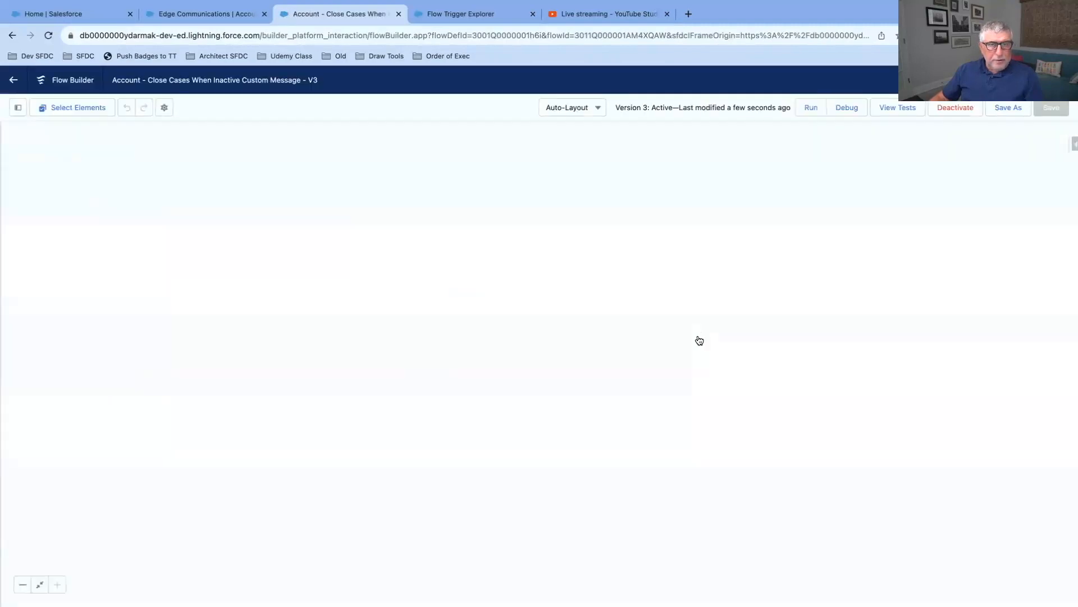
scroll(808, 366, "down", 10)
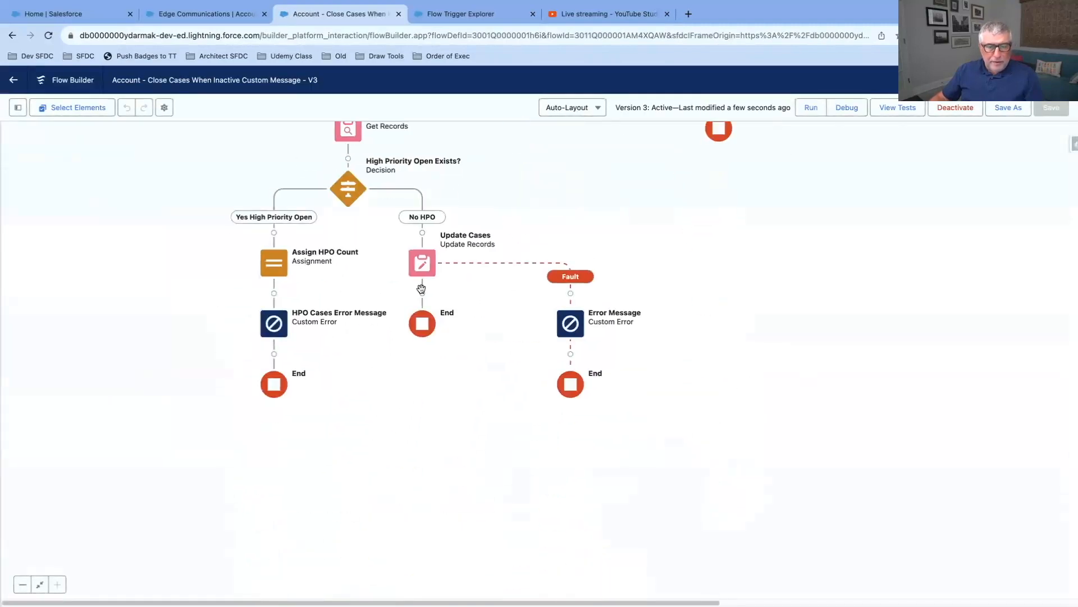
left_click(425, 269)
scroll(488, 262, "down", 2)
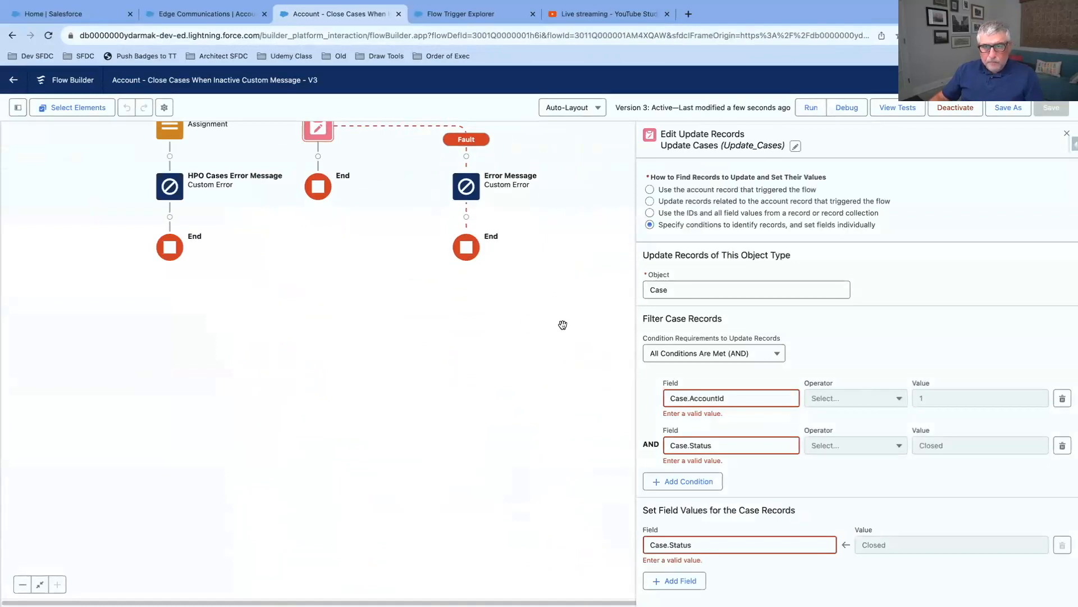
scroll(518, 292, "up", 3)
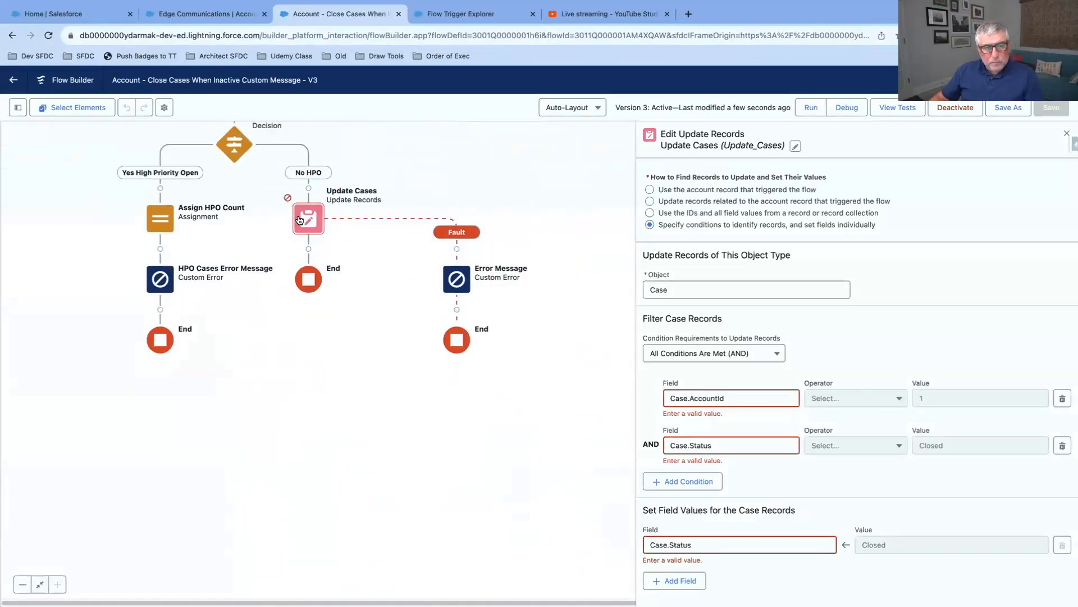
left_click(300, 220)
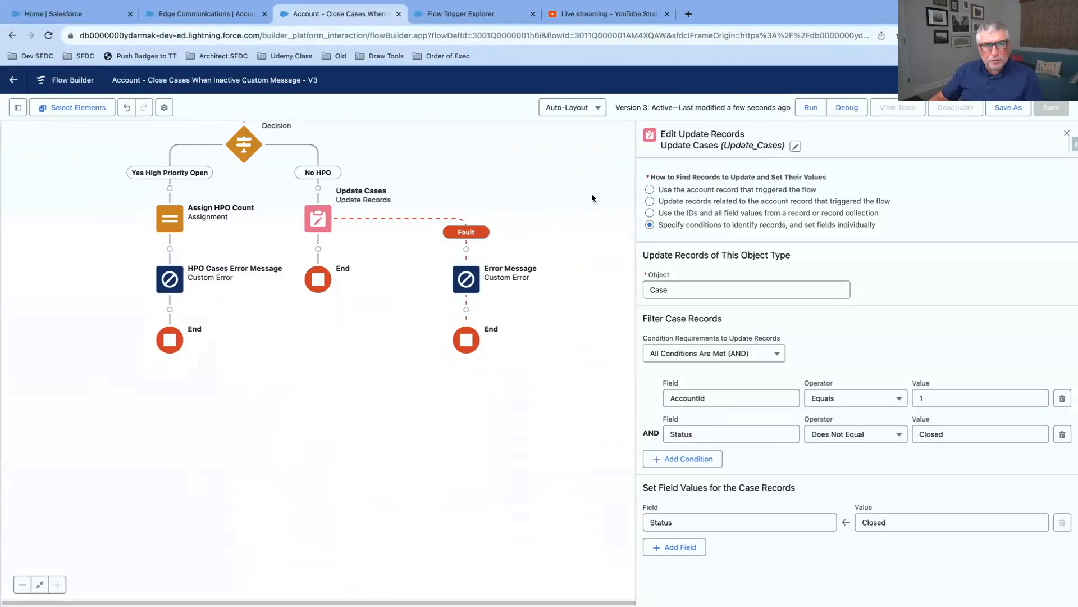
Switch back to the Edge Communications account, try to save it with Active set to No, and dismiss the error message.
left_click(206, 19)
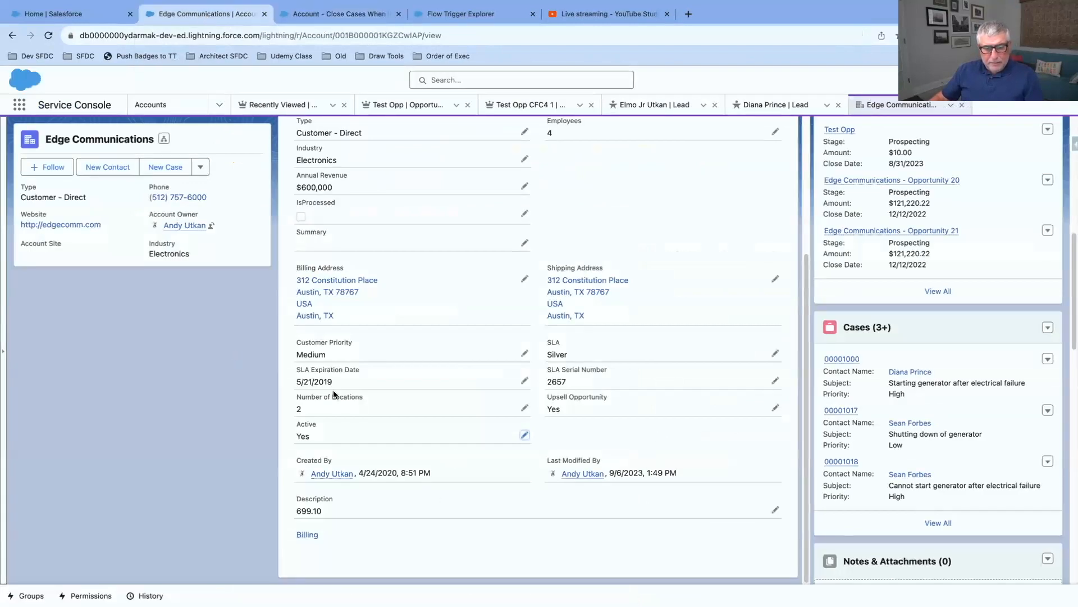
left_click(525, 437)
left_click(494, 436)
left_click(403, 478)
left_click(558, 562)
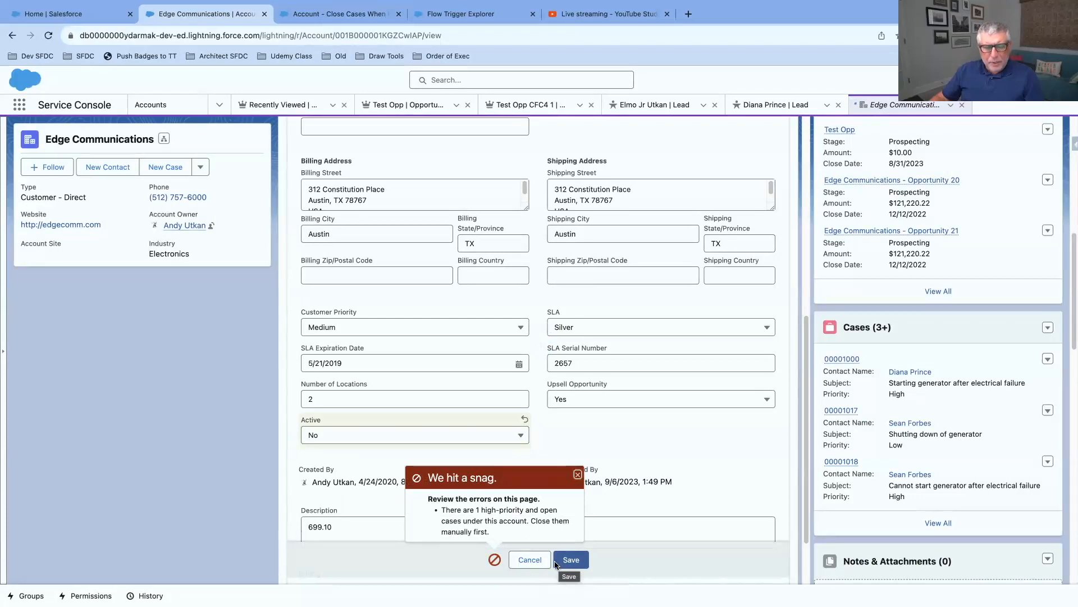
left_click(577, 475)
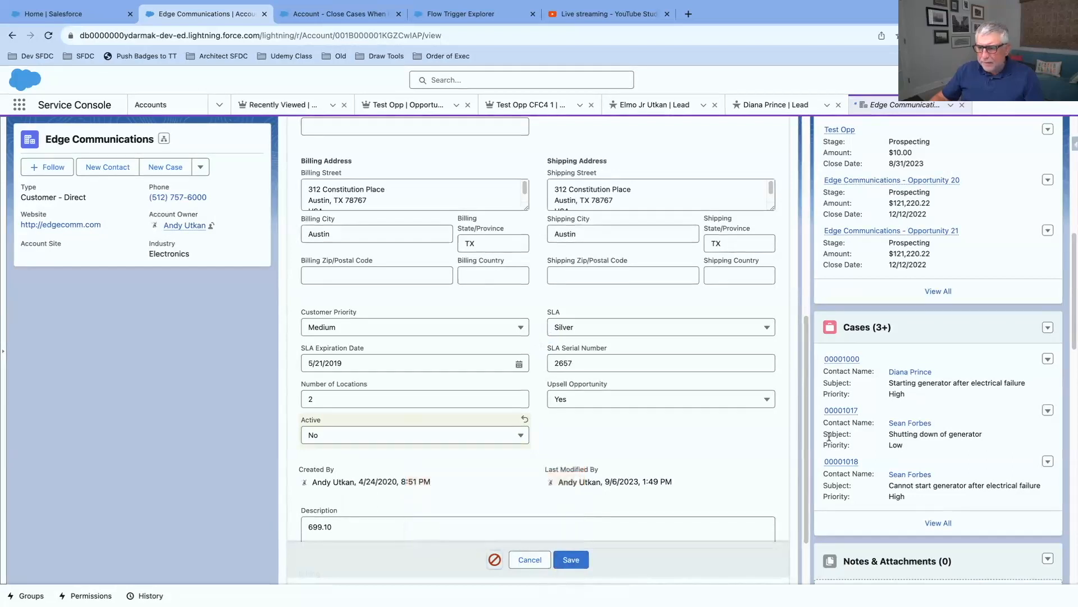
Set the priority of the account's first related case to Medium, save it, and retry saving the Edge Communications account with Active set to No.
left_click(1048, 359)
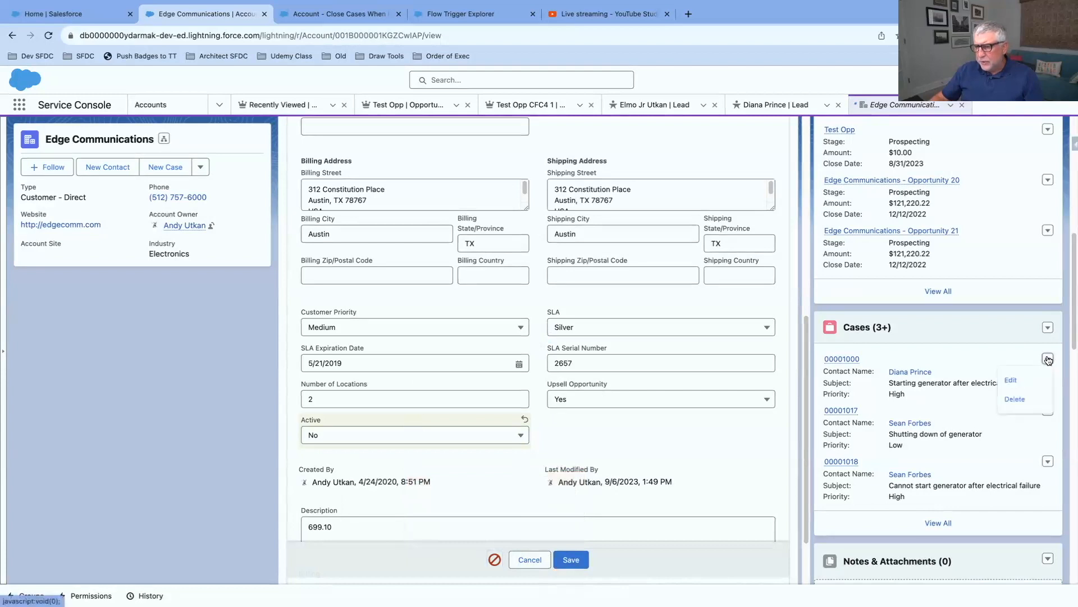
left_click(1036, 382)
left_click(682, 262)
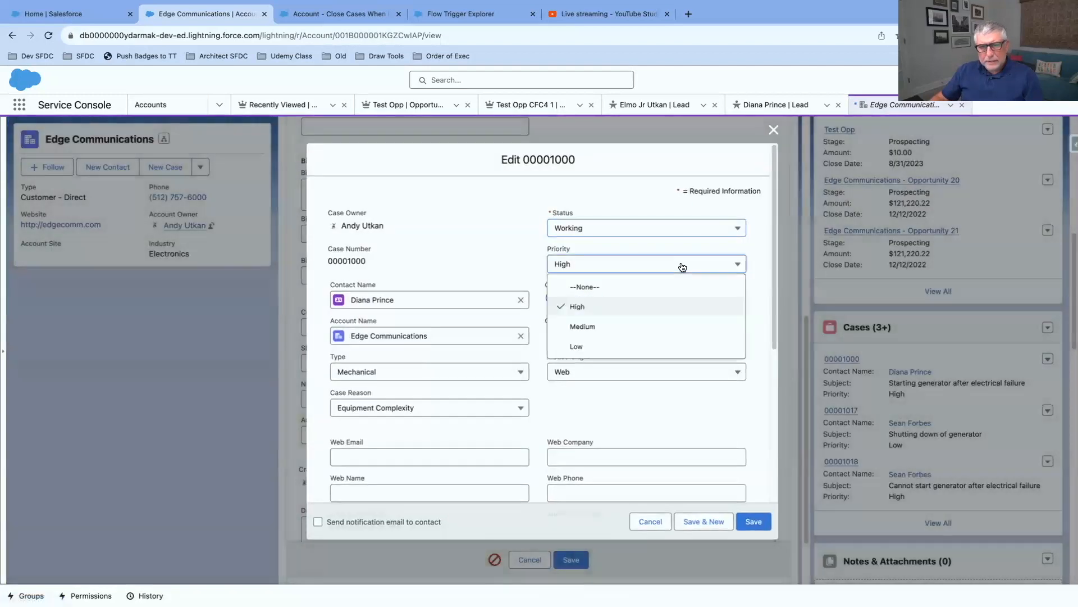
left_click(633, 329)
left_click(751, 520)
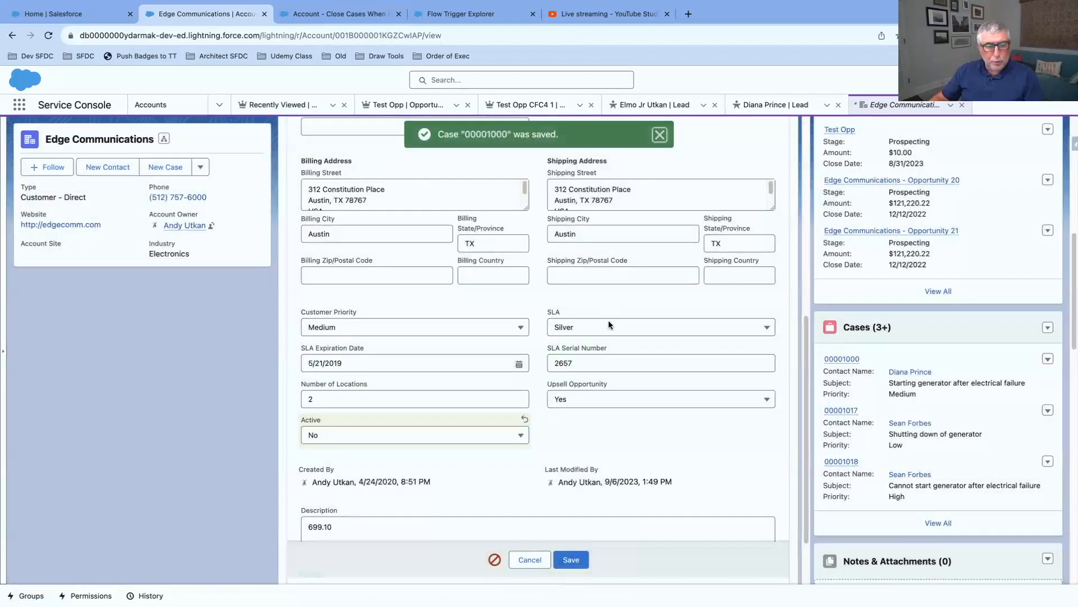
scroll(610, 325, "down", 2)
left_click(569, 547)
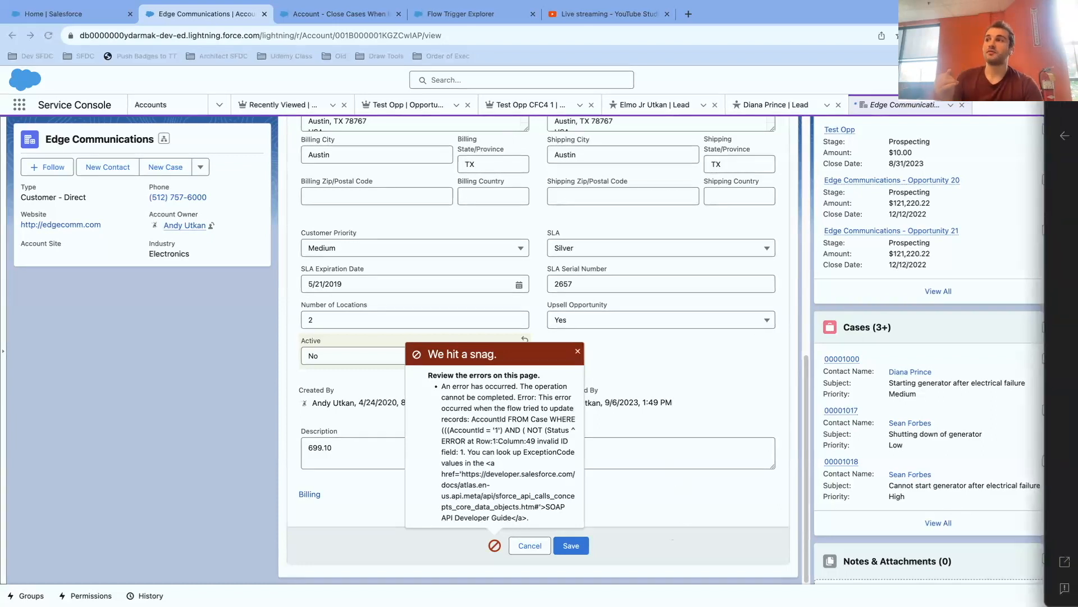
Bring the YouTube Studio live stream window into view, read the chat messages, and move the window back out of view.
left_click_drag(1077, 69, 737, 66)
left_click_drag(755, 27, 717, 40)
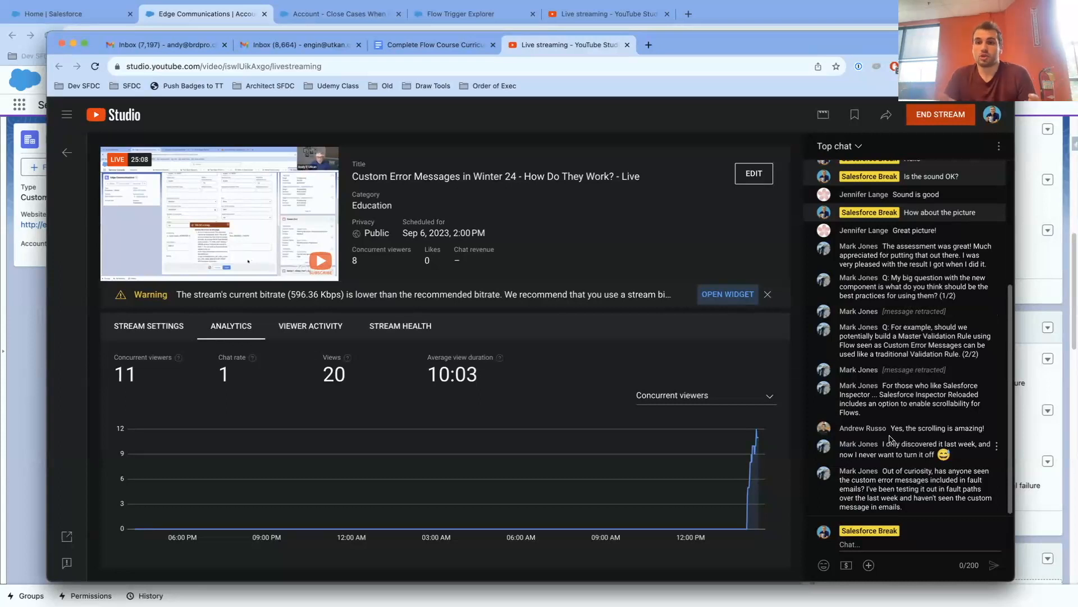
left_click_drag(727, 43, 1077, 39)
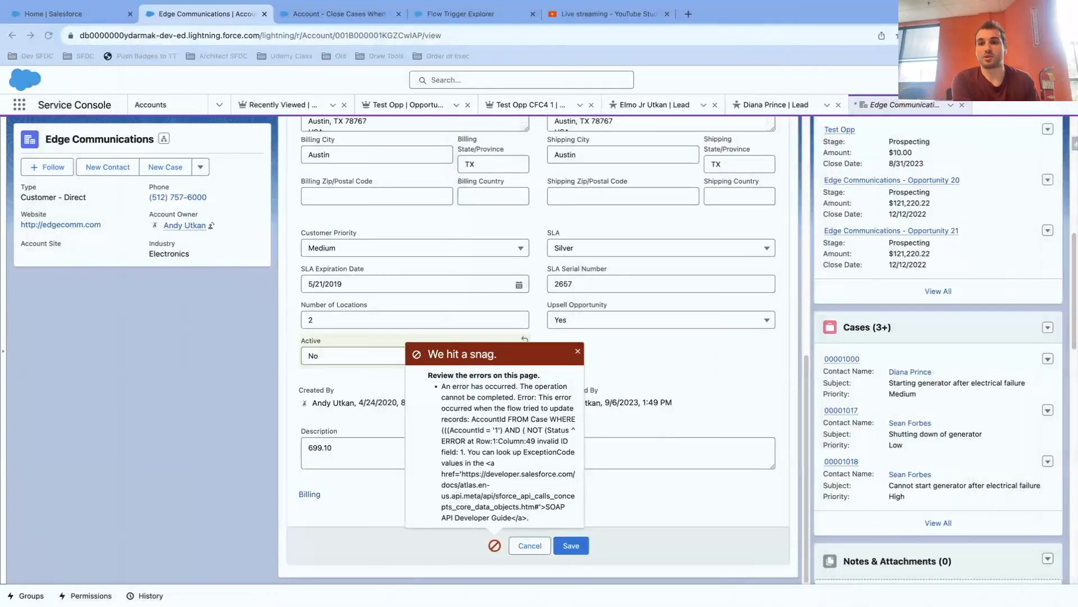
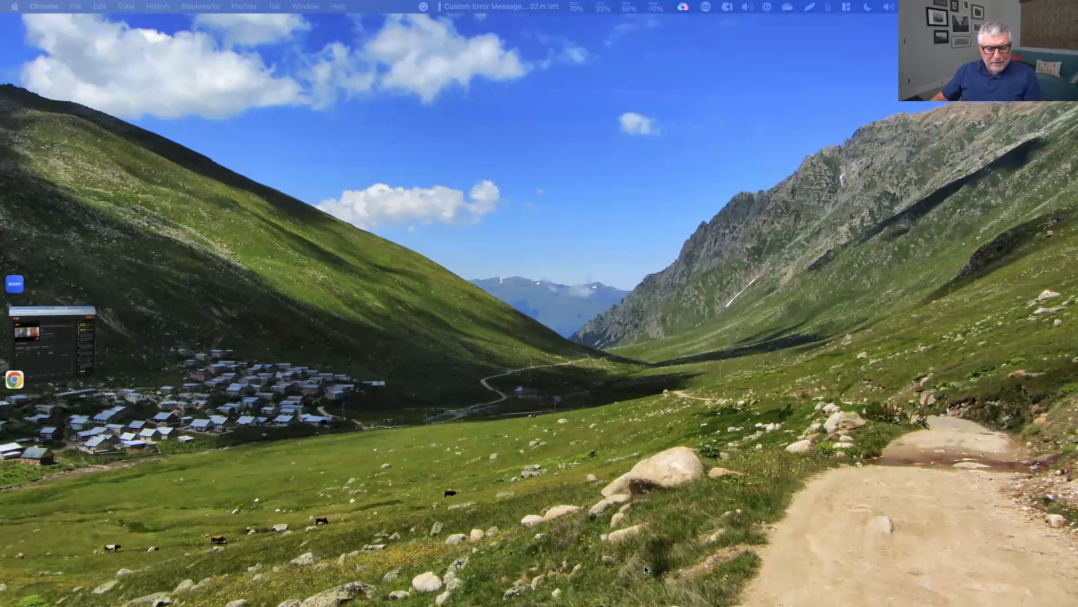
Switch back to Chrome with the Edge Communications account and dismiss its error message.
mouse_move(458, 594)
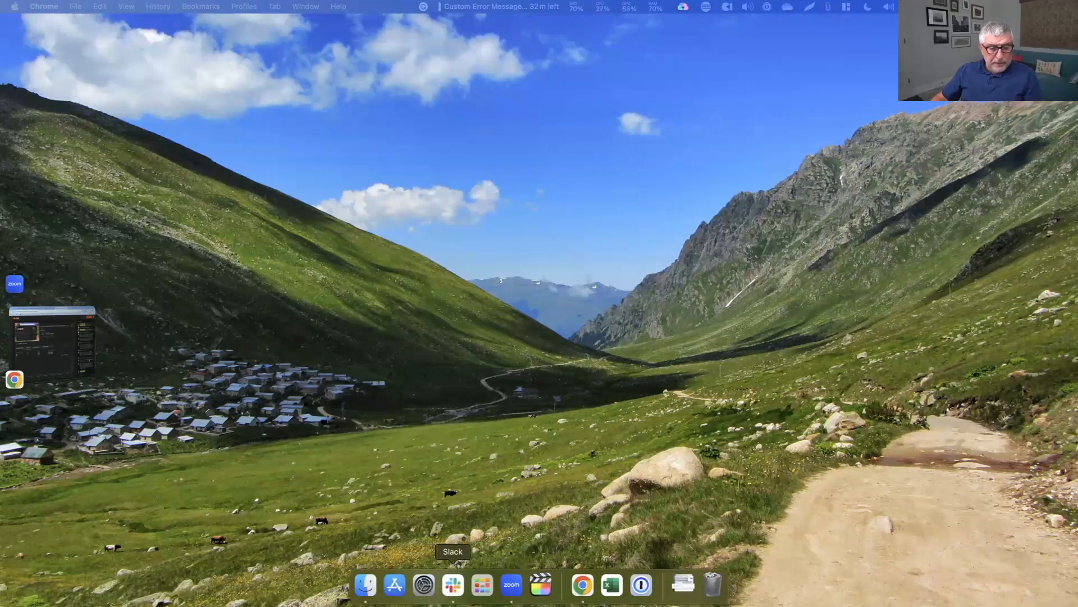
left_click(583, 587)
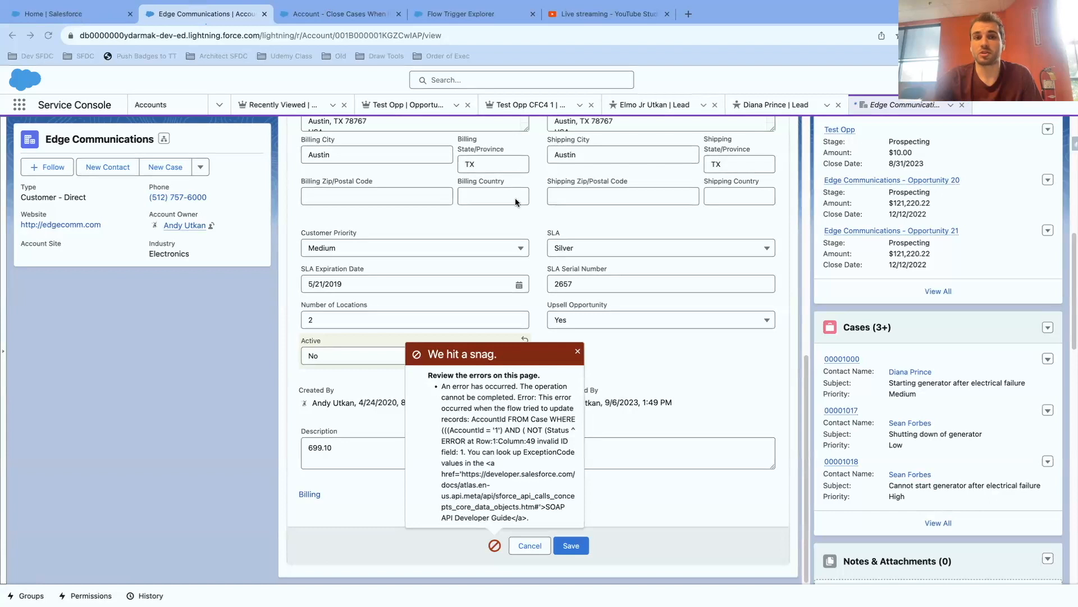
left_click(577, 352)
left_click(578, 352)
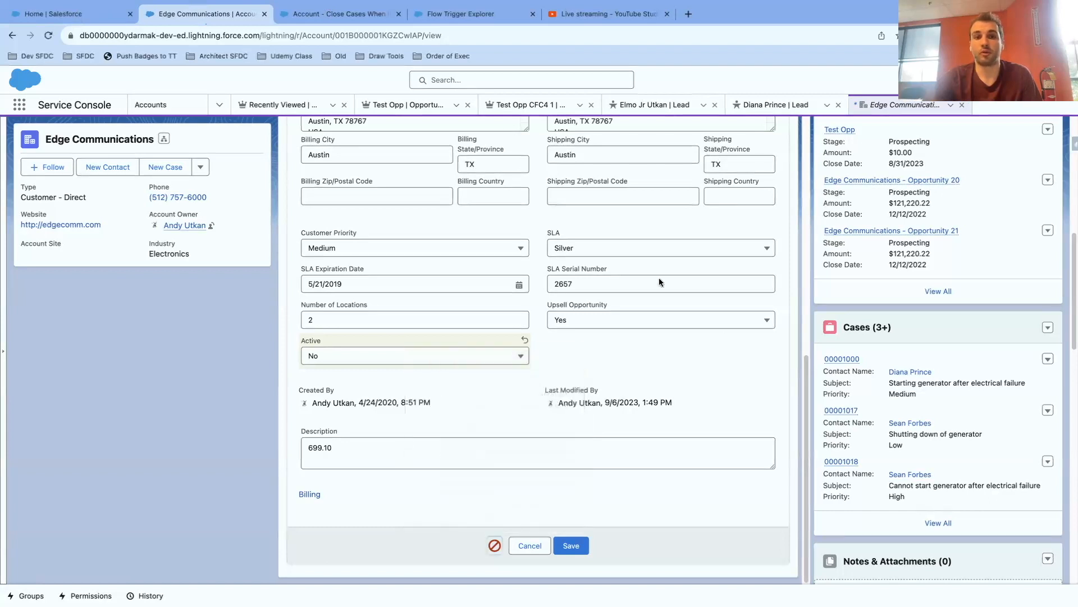
mouse_move(826, 584)
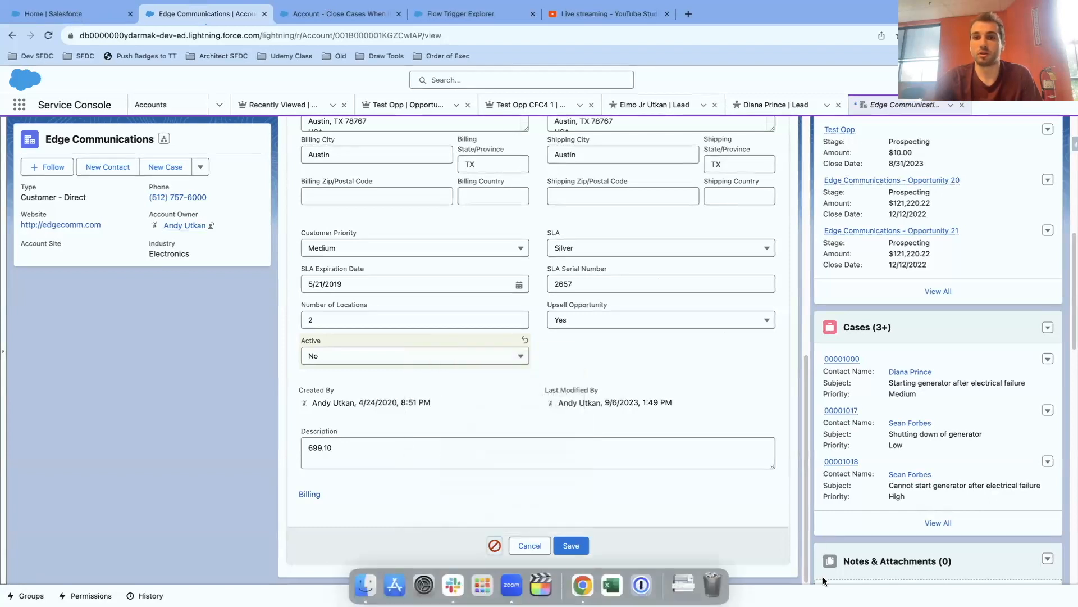
right_click(588, 591)
left_click(588, 592)
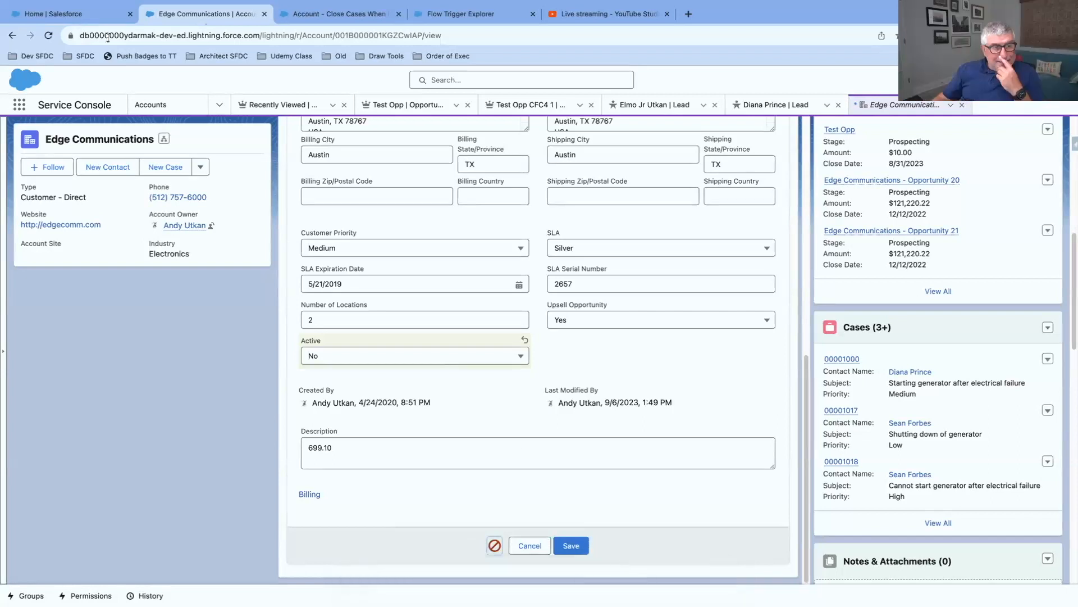
Find Flows in Setup and open version 5 of the Opportunity - W24 - Custom No Type Cheerios Error RT Flow.
left_click(94, 14)
left_click(34, 129)
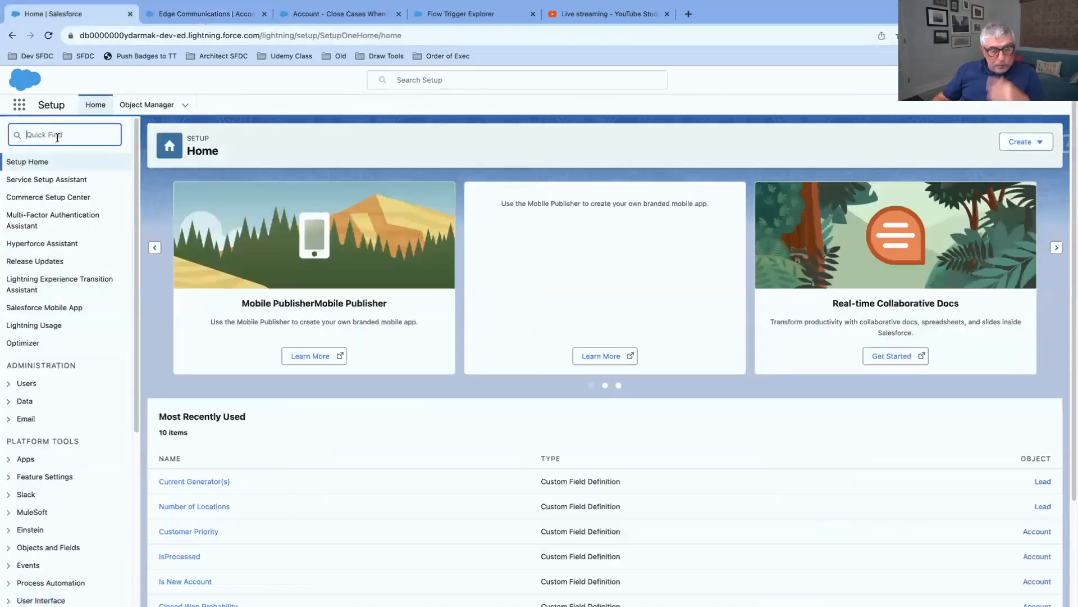
type("flow")
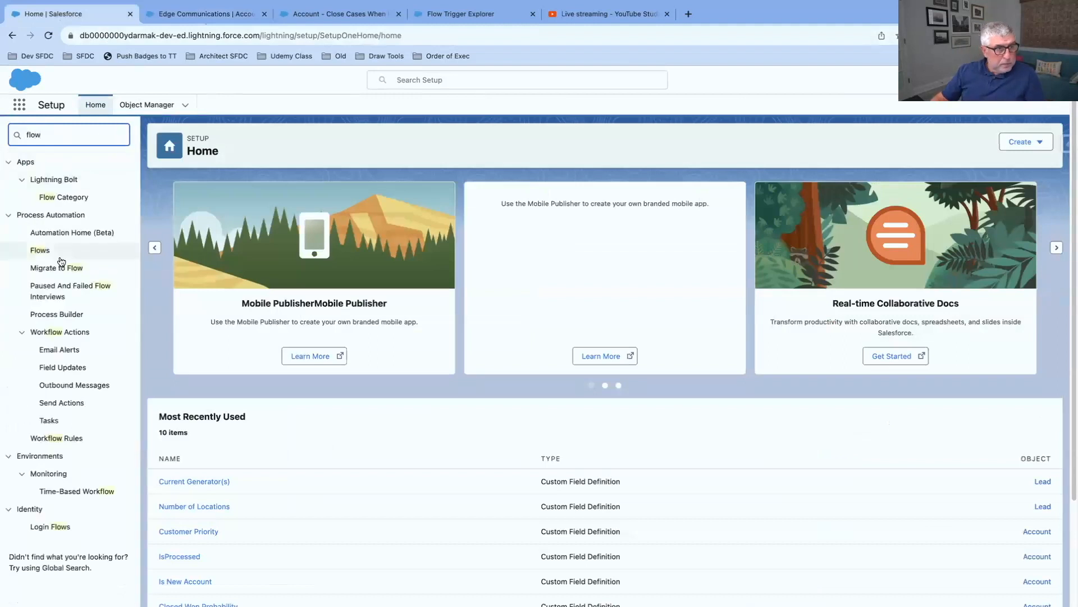
left_click(39, 251)
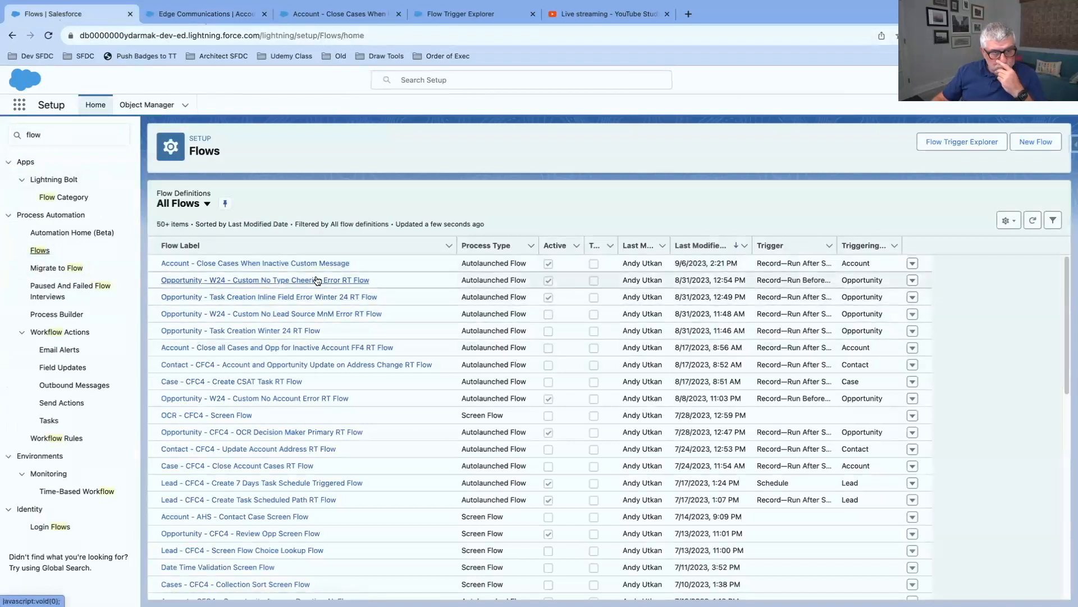
left_click(912, 280)
left_click(918, 301)
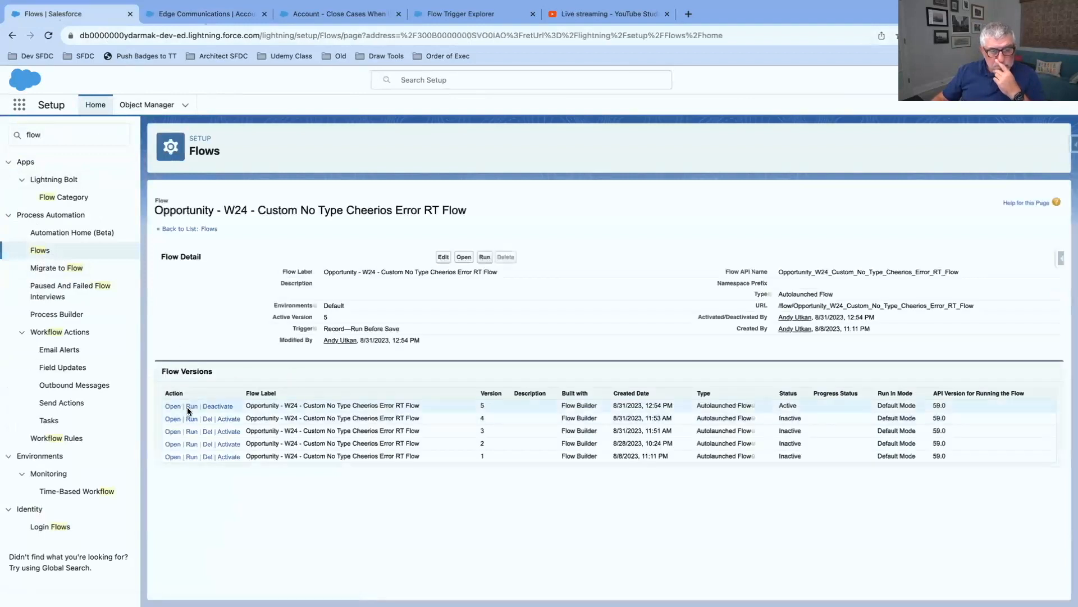
left_click(173, 406)
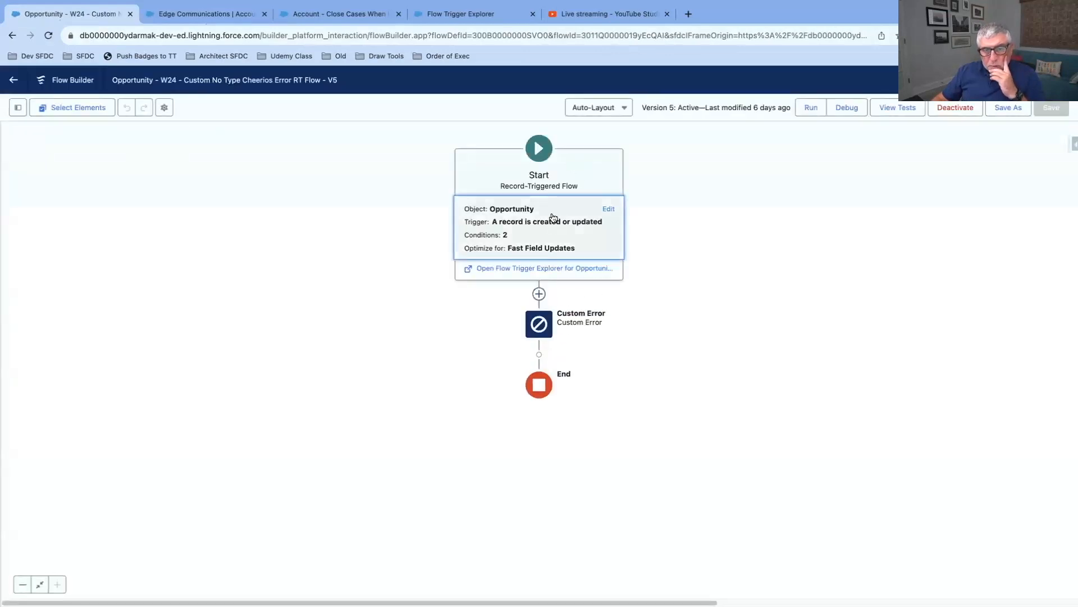
Examine the flow's start element, including its trigger, entry conditions, run frequency and optimization setting.
left_click(585, 231)
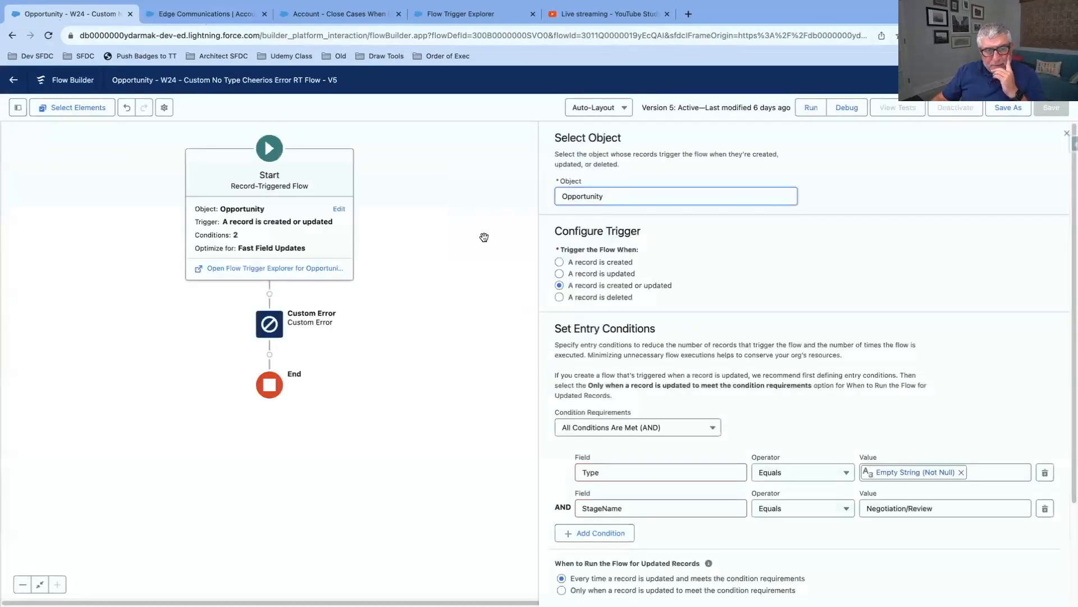
scroll(789, 332, "down", 2)
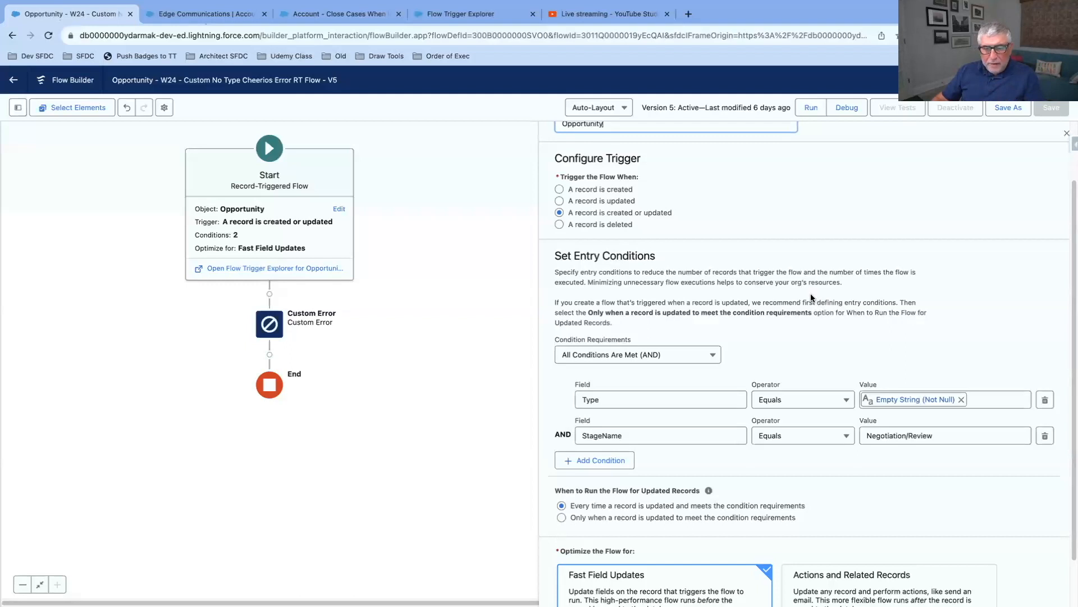
scroll(811, 293, "down", 2)
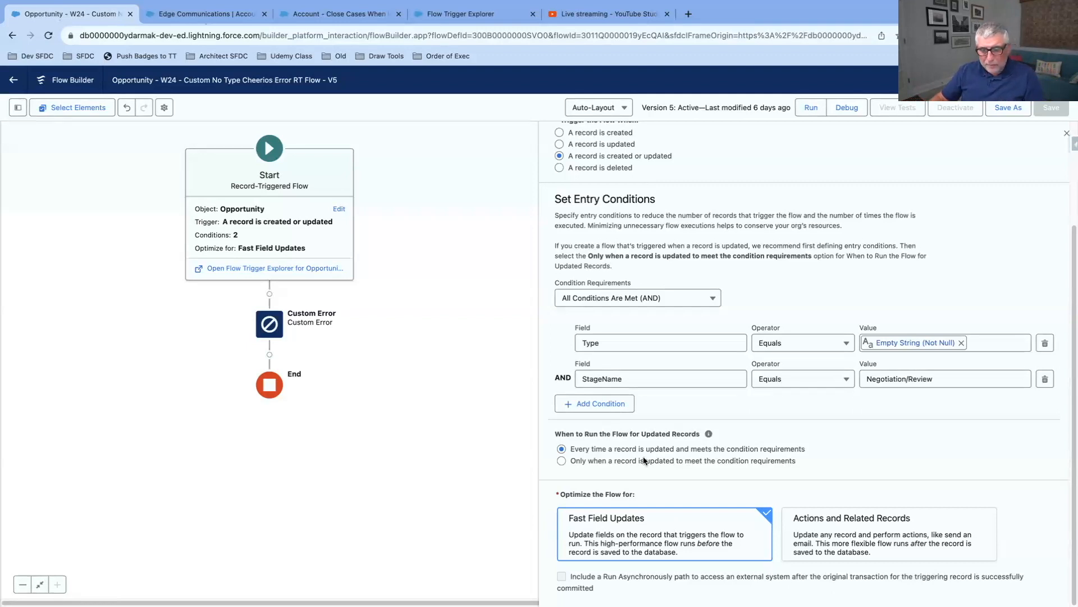
Replace the Custom Error element's message with "You need to complete your entry before you can move the Opportunity to this stage.".
left_click(266, 324)
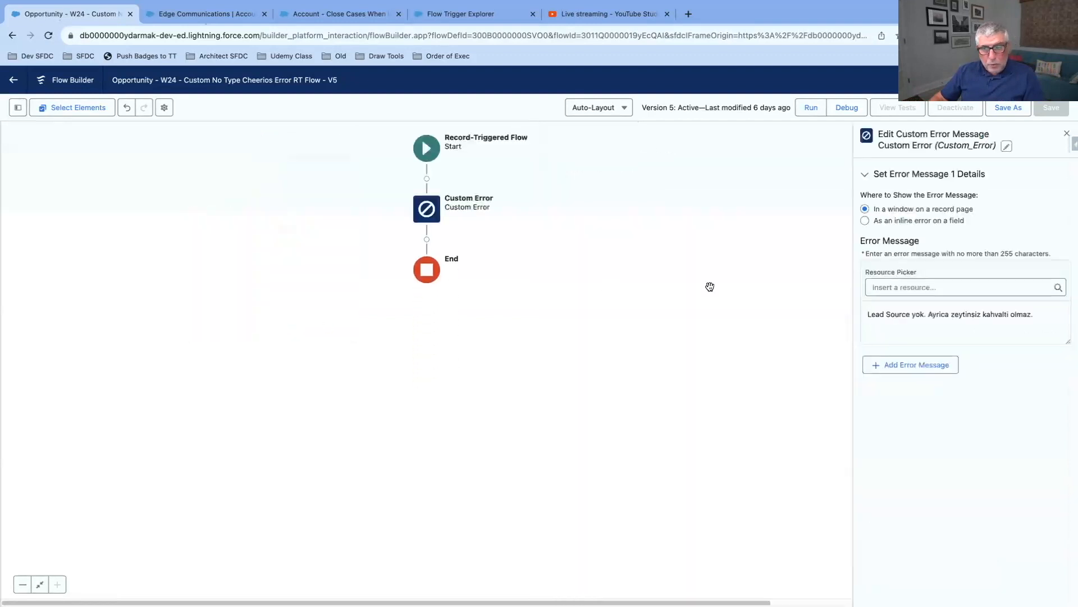
left_click(928, 317)
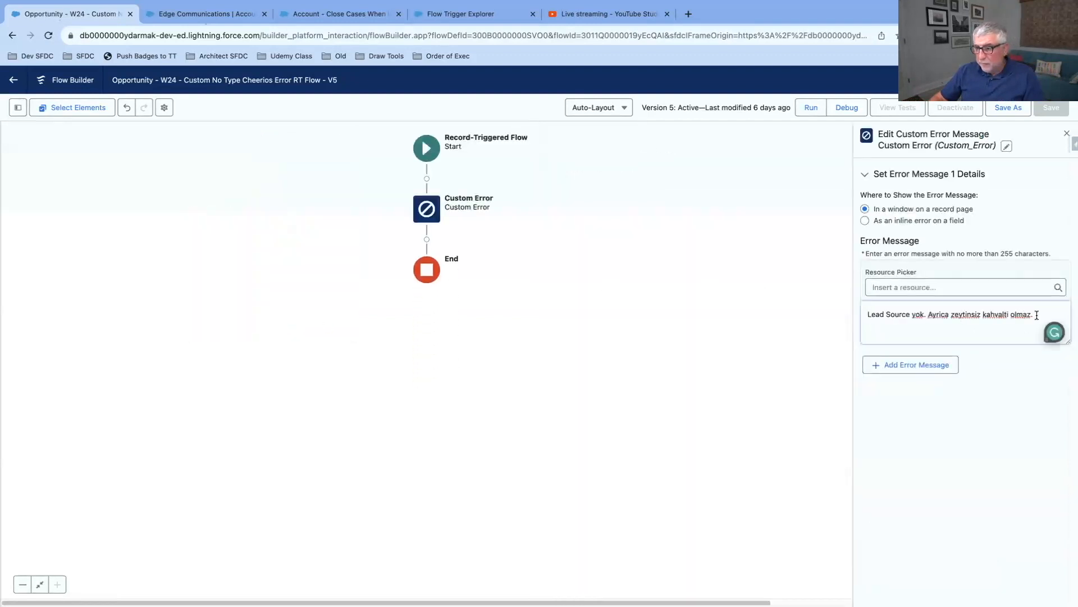
left_click_drag(1037, 315, 813, 317)
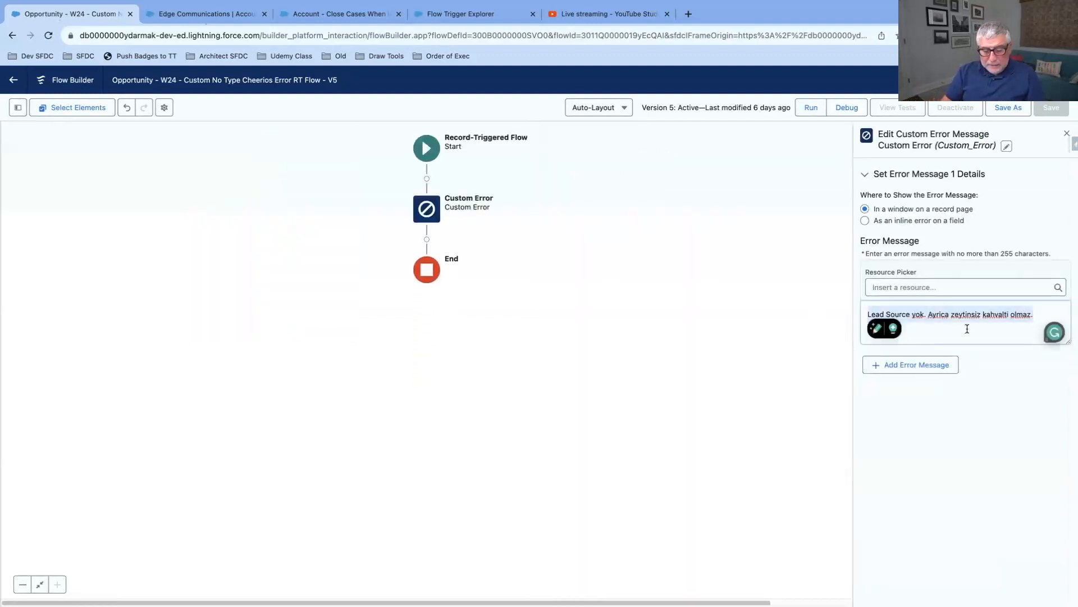
type("You")
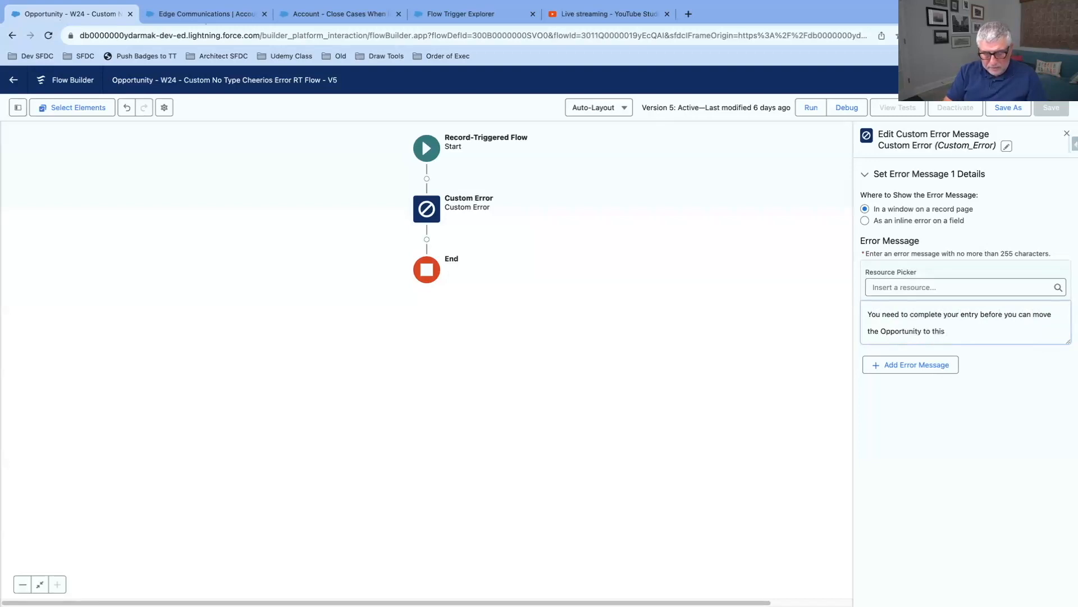
type("e.")
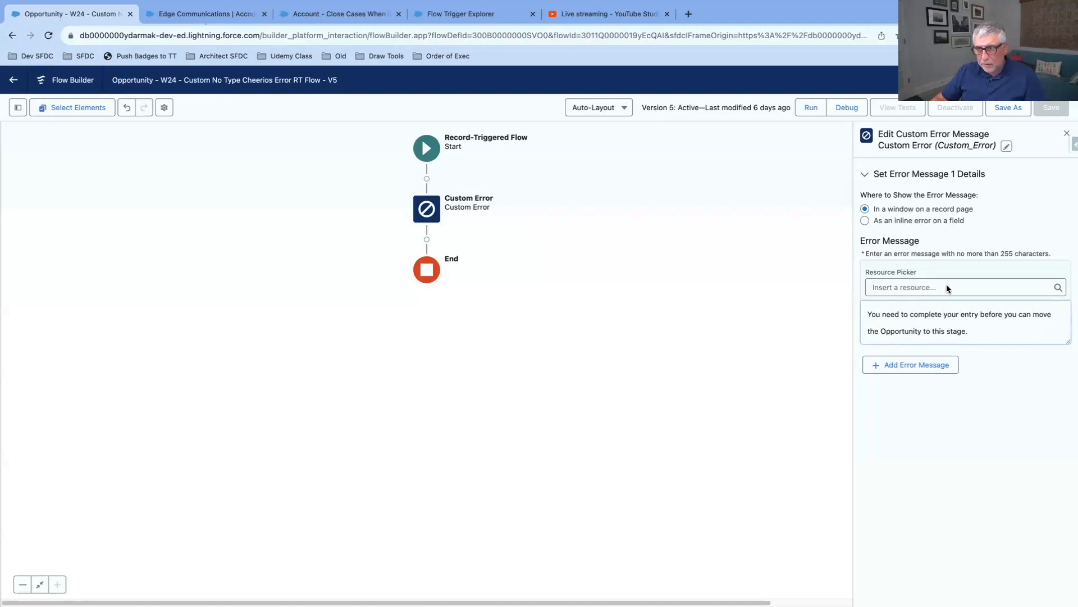
Show the custom error as an inline error on the Stage field and close the element's settings.
left_click(865, 221)
left_click(985, 248)
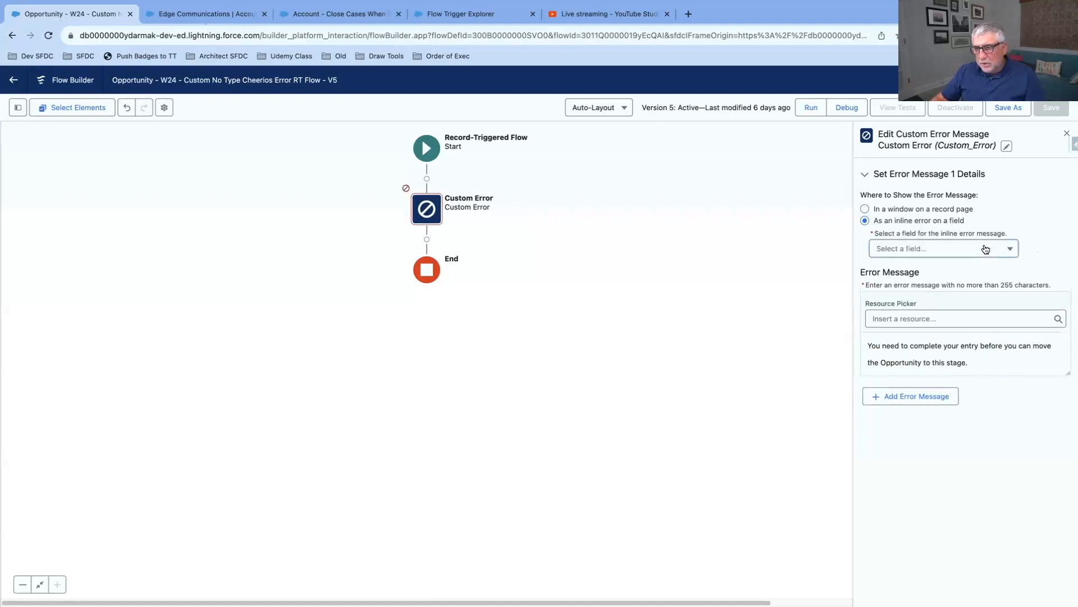
left_click_drag(1019, 304, 1016, 438)
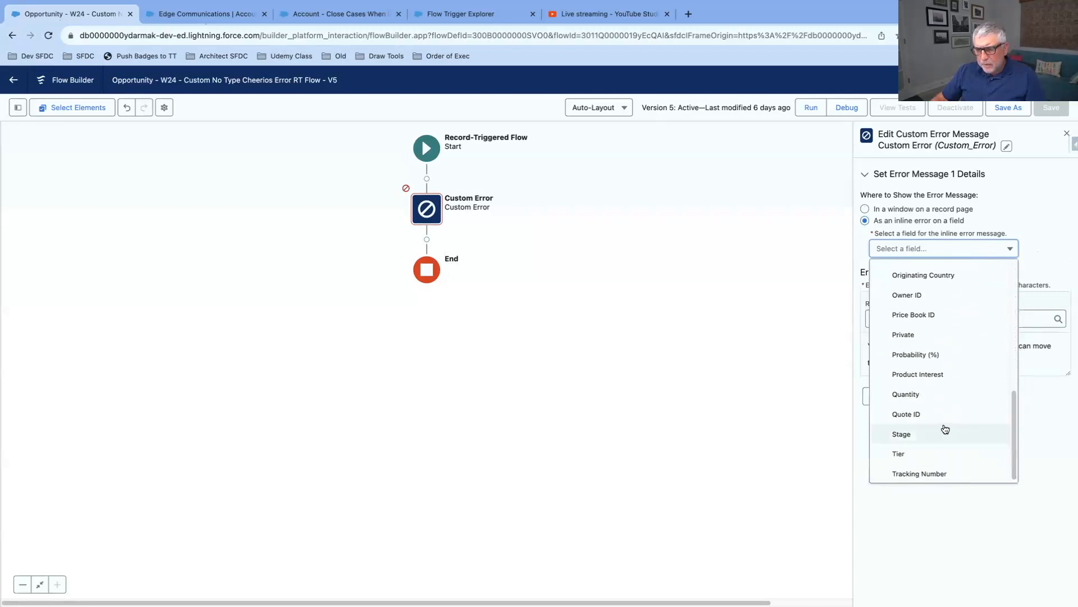
left_click(945, 428)
left_click(1066, 136)
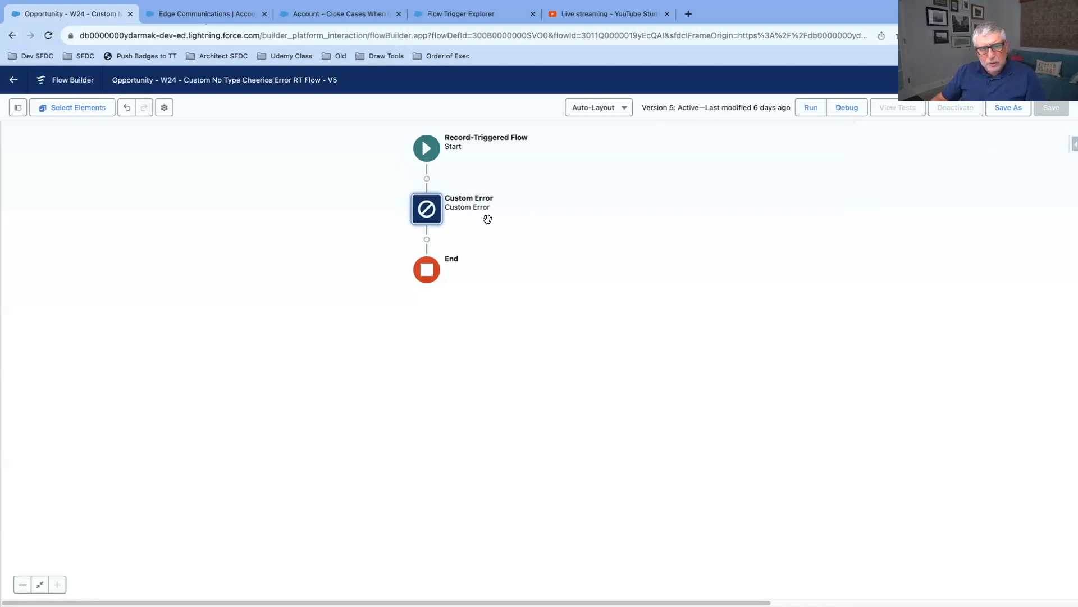
Recheck the start conditions, set the inline error field to Opportunity Type, and replace "your entry" with "type" in the error message.
left_click(435, 151)
left_click(453, 224)
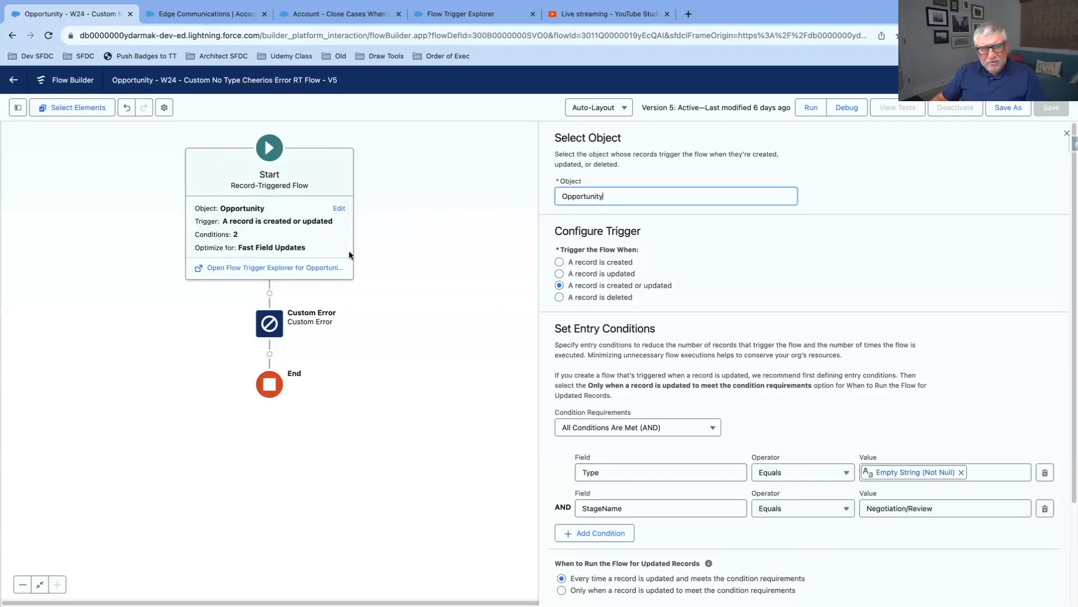
left_click(269, 323)
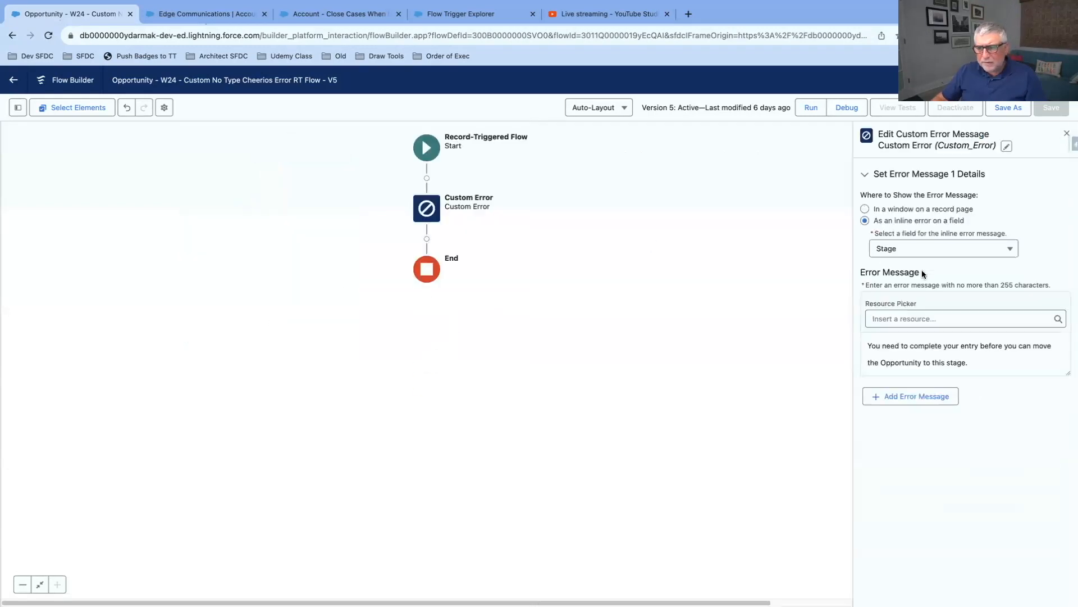
left_click(994, 254)
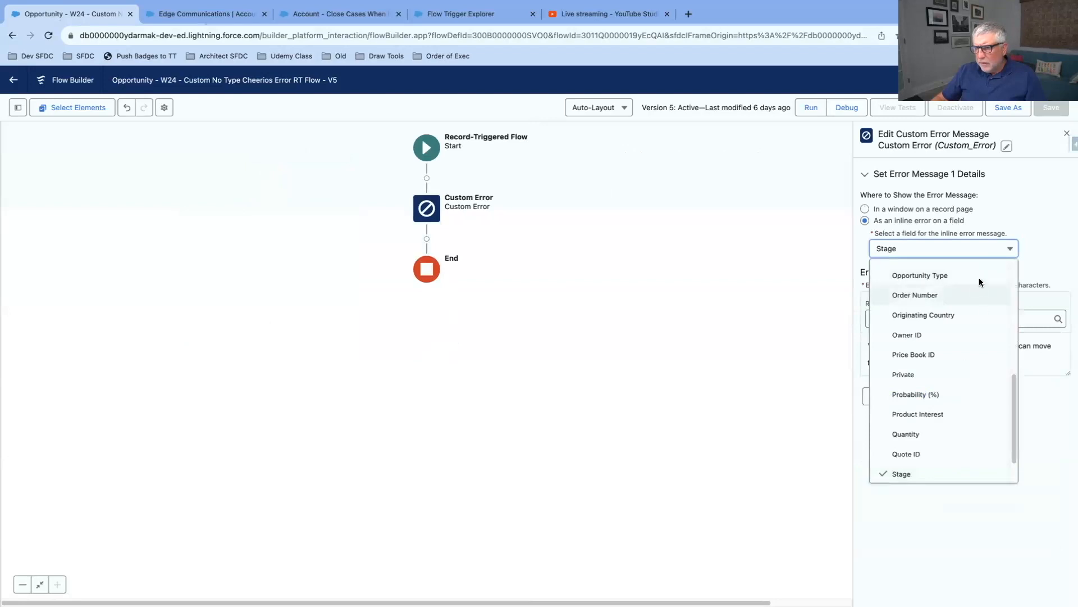
left_click(927, 274)
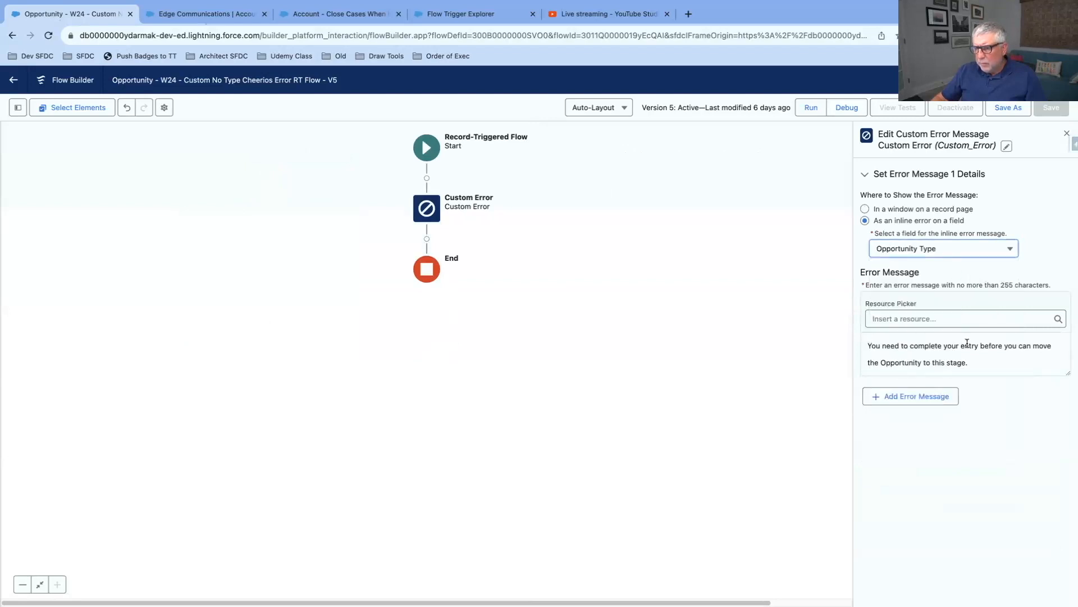
left_click_drag(945, 347, 980, 345)
type("type")
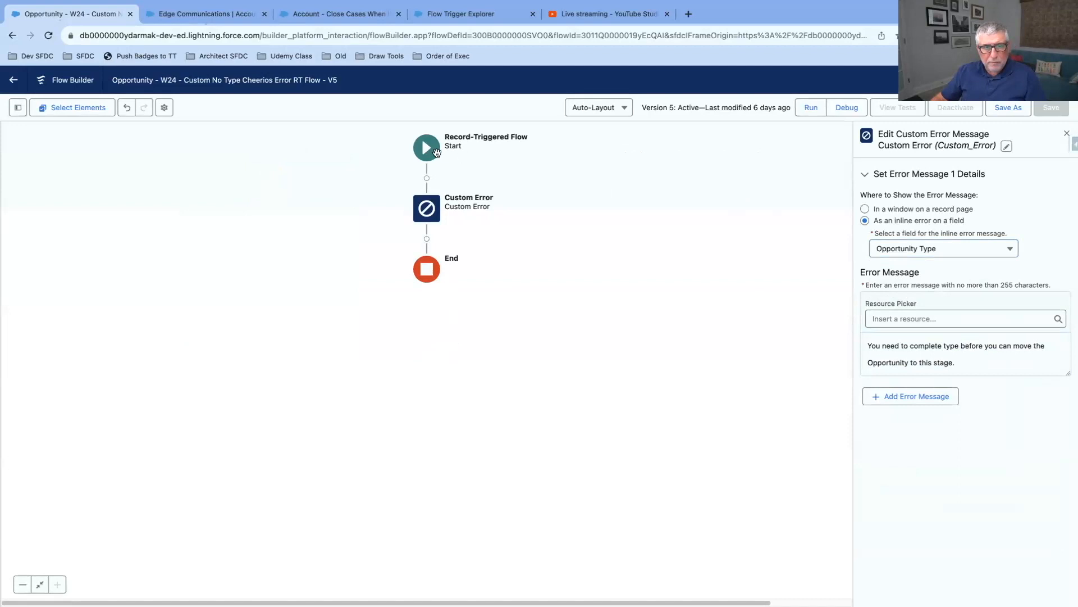
Recheck the flow's start conditions, save the flow as a new version and activate that version.
left_click(430, 153)
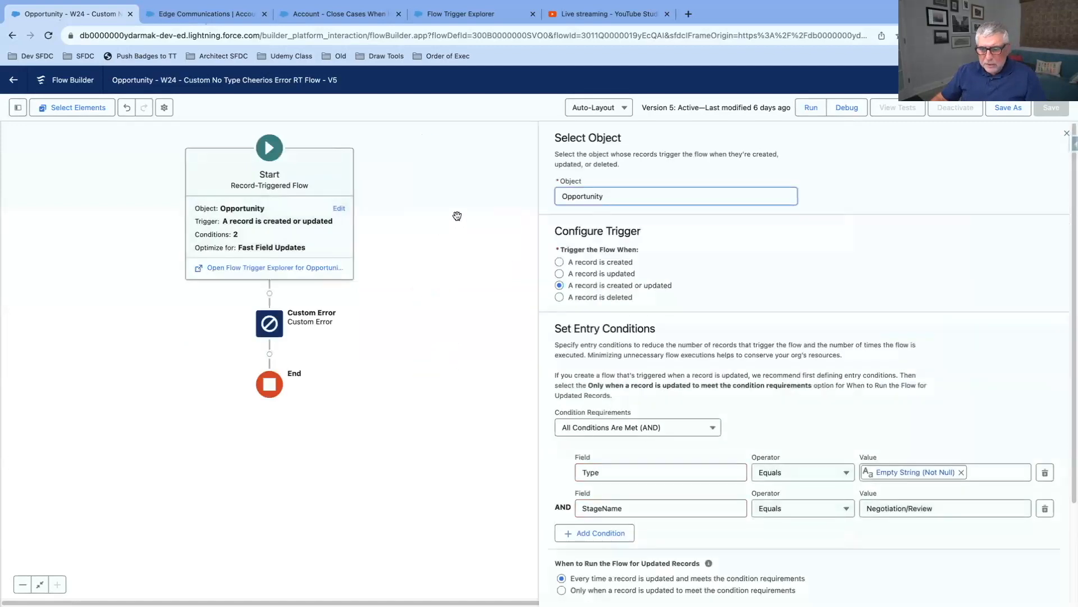
left_click(1003, 108)
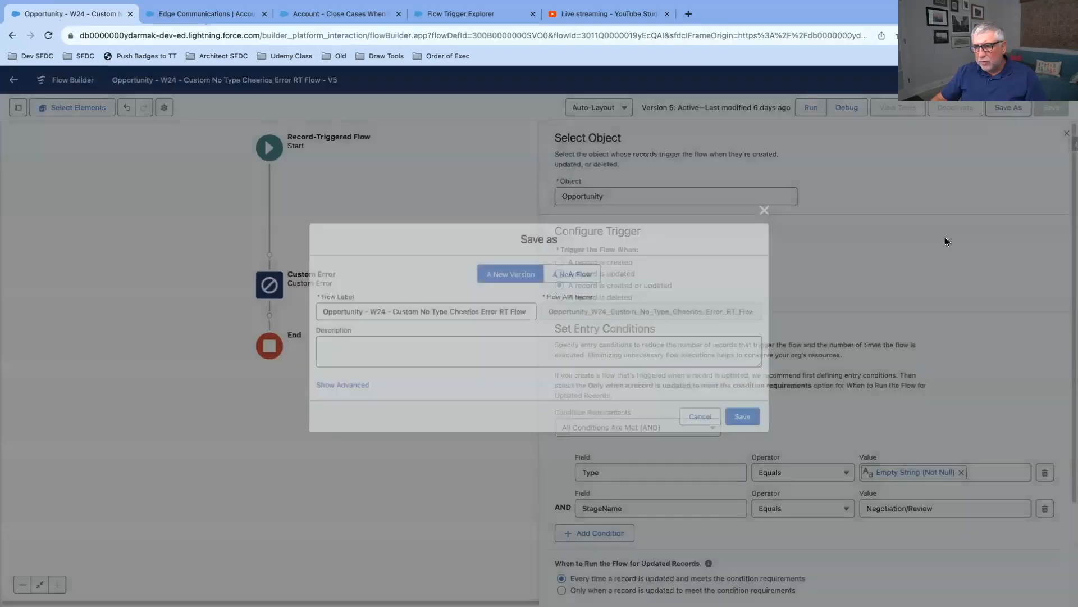
left_click(747, 418)
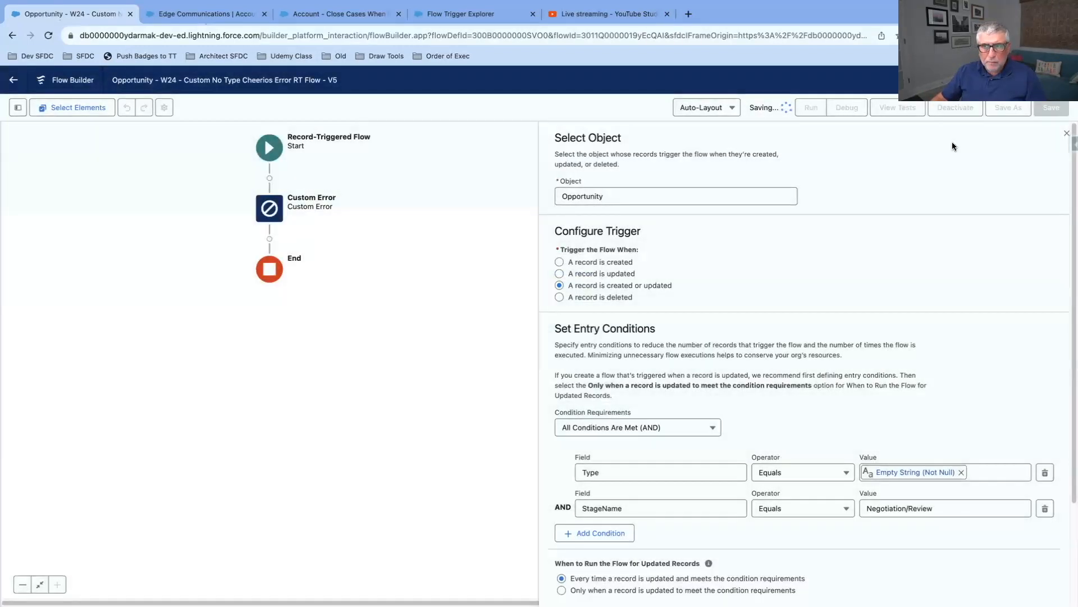
left_click(959, 107)
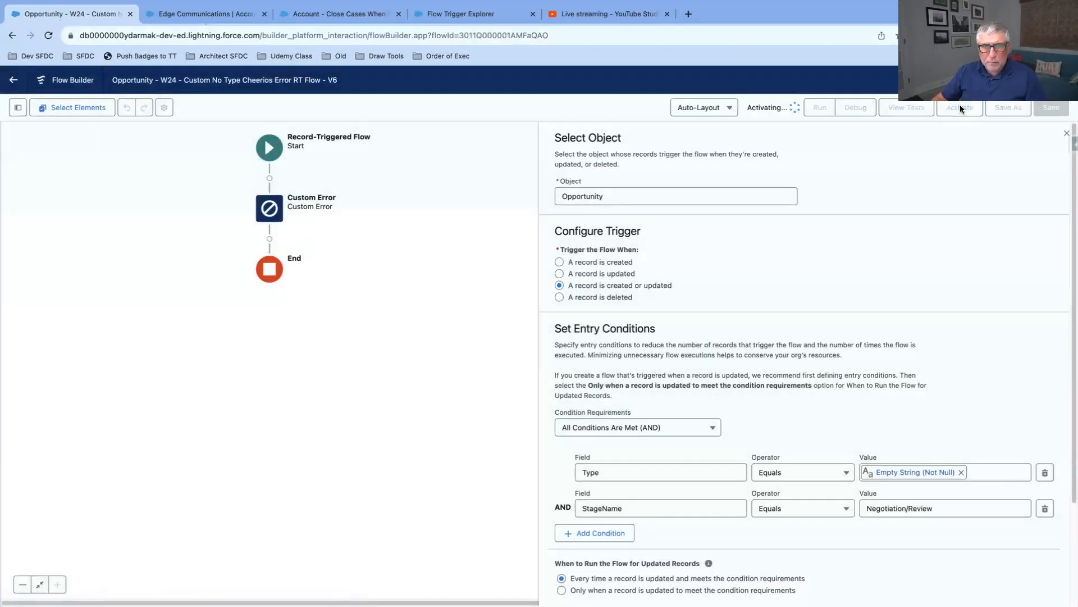
Discard the unsaved Edge Communications account edits and open its related opportunity Test Opp.
left_click(219, 16)
scroll(659, 335, "up", 1)
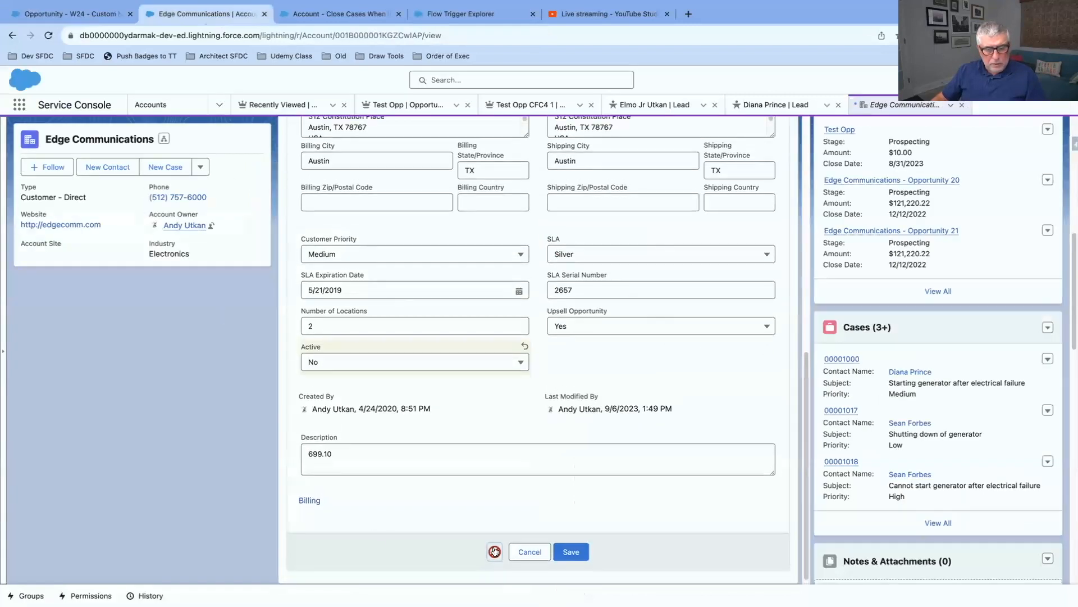
left_click(528, 551)
scroll(919, 406, "up", 7)
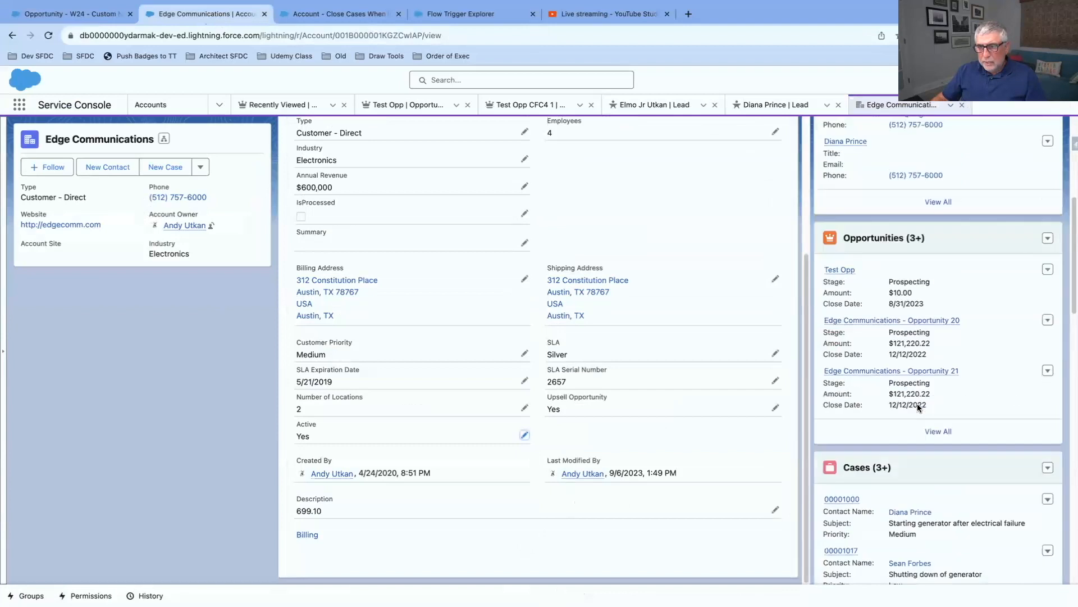
scroll(916, 404, "down", 6)
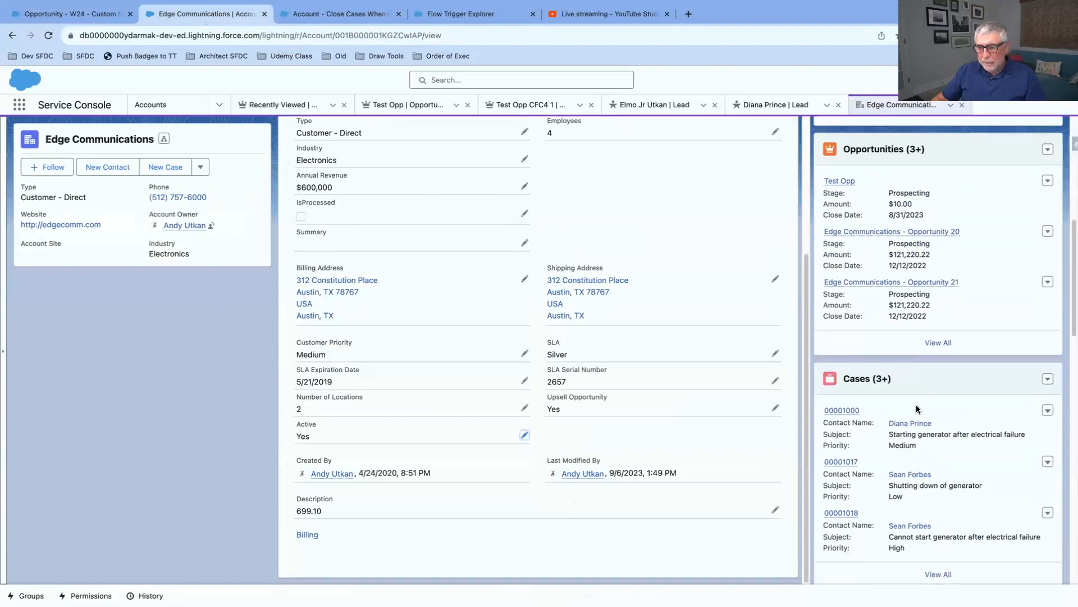
left_click(839, 180)
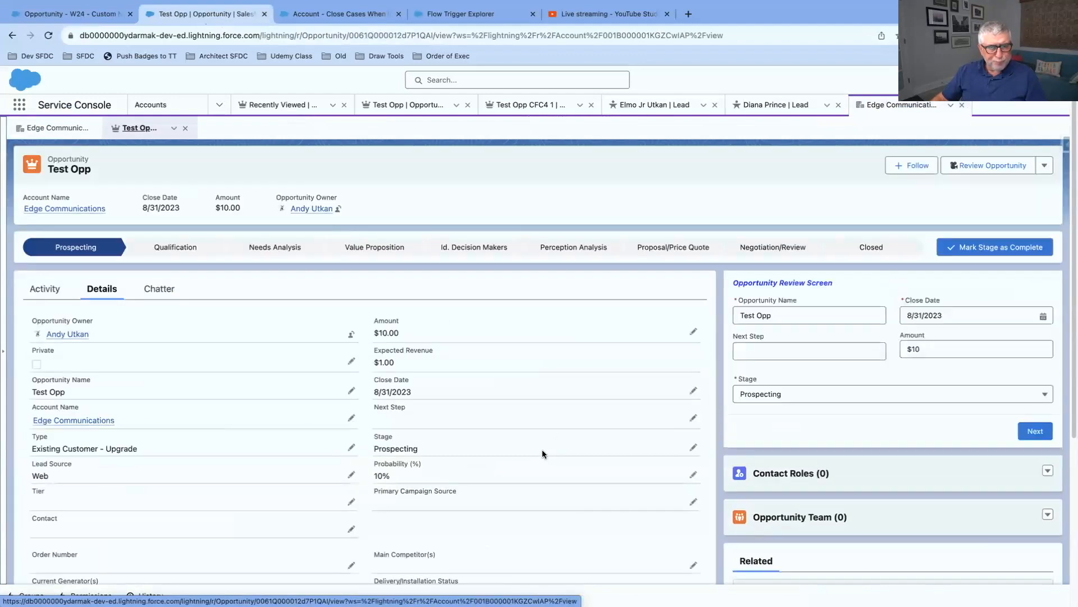
Set the Type field of Test Opp to --None-- and save the opportunity.
scroll(547, 445, "down", 3)
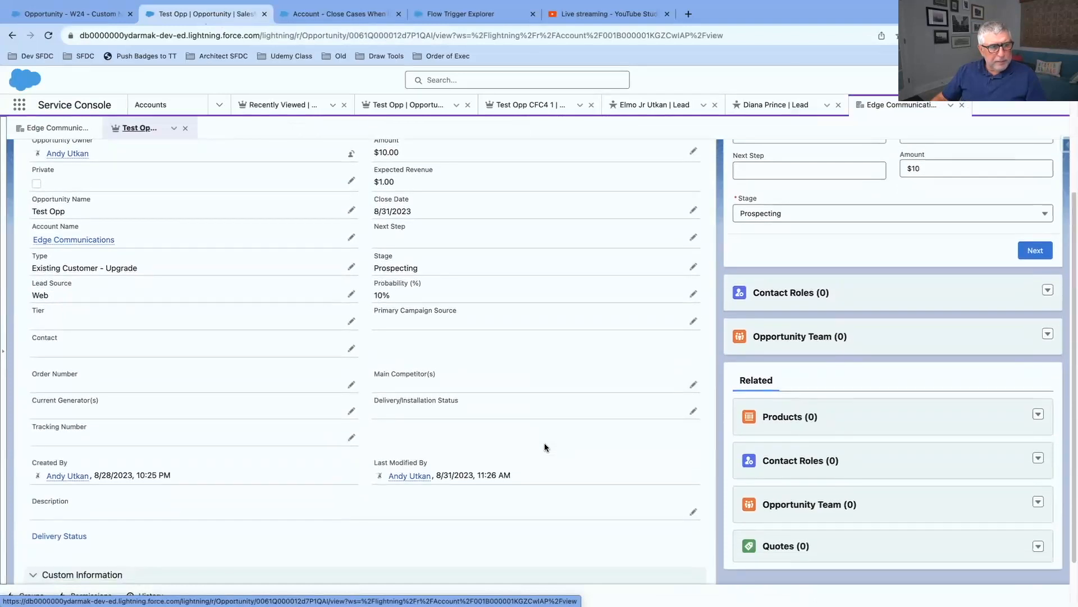
scroll(544, 447, "down", 1)
left_click(350, 256)
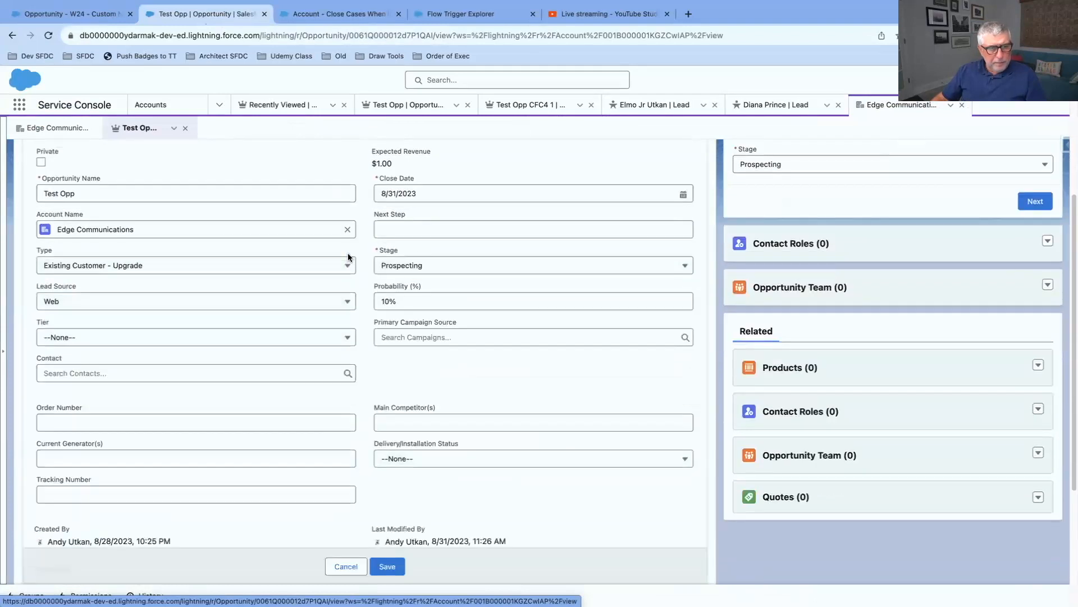
left_click(329, 268)
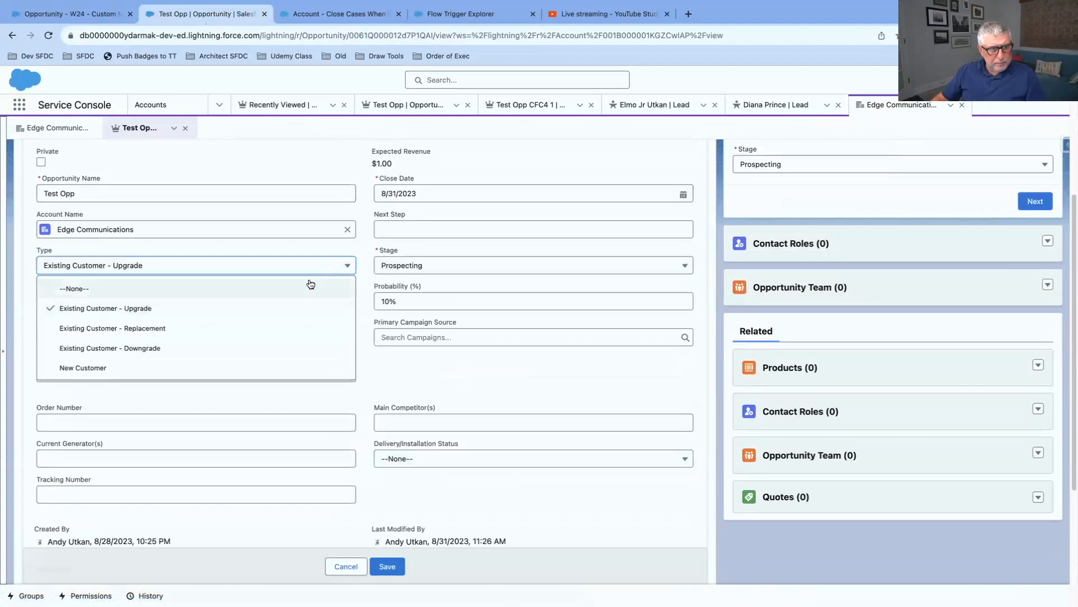
left_click(314, 288)
scroll(508, 426, "up", 5)
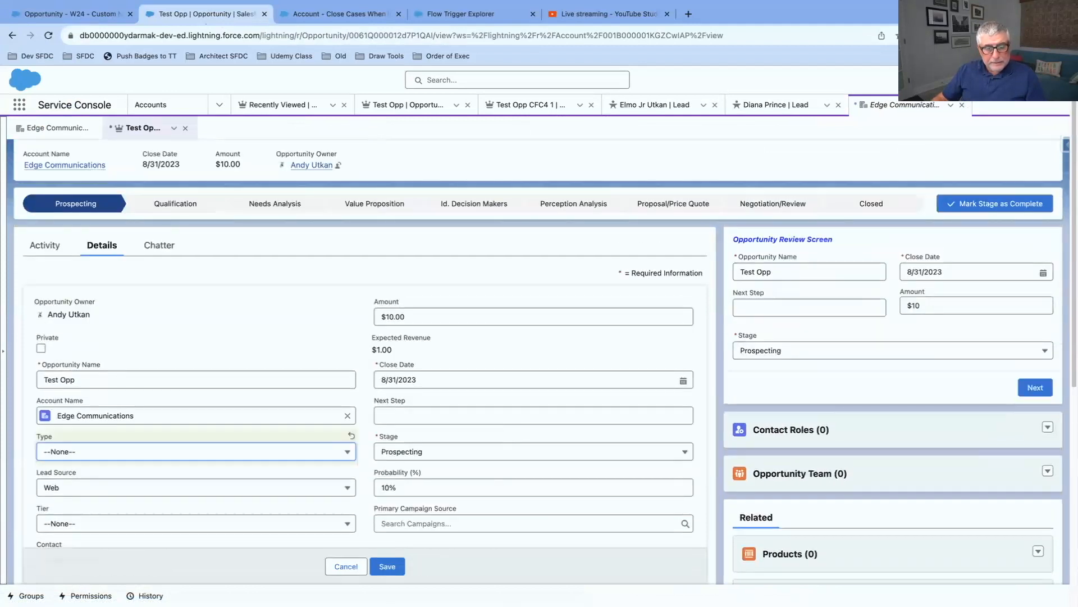
left_click(387, 566)
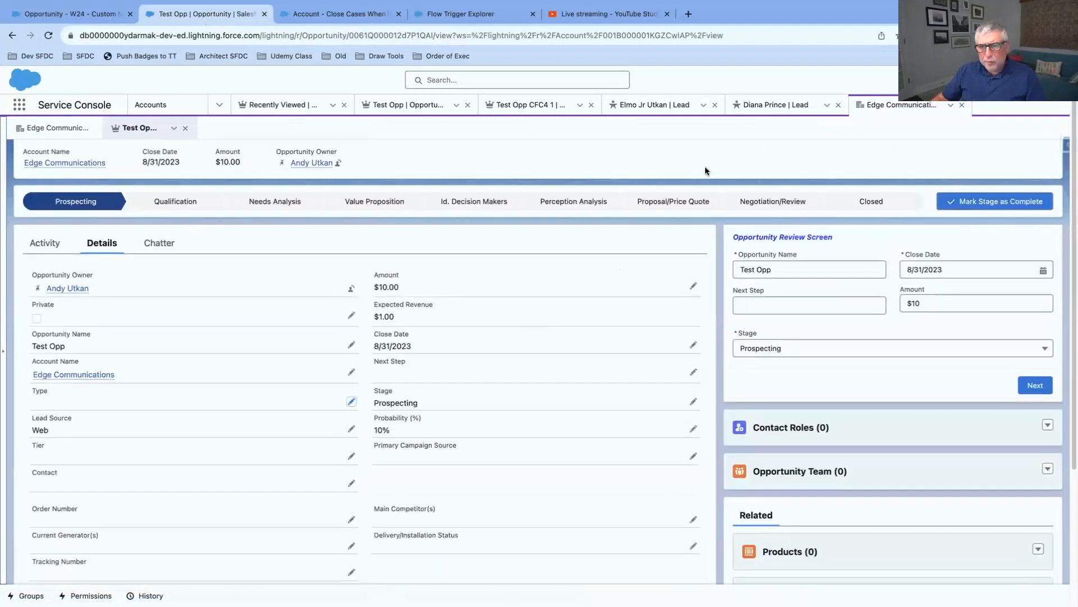
Try to mark Negotiation/Review as the current stage of Test Opp.
left_click(764, 201)
left_click(1006, 206)
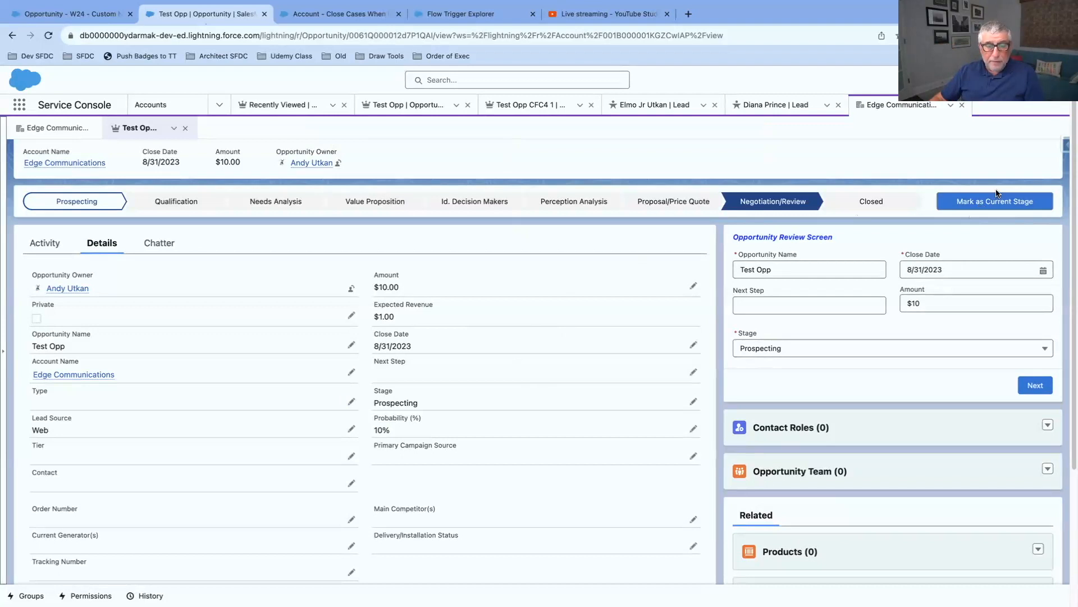
left_click(971, 202)
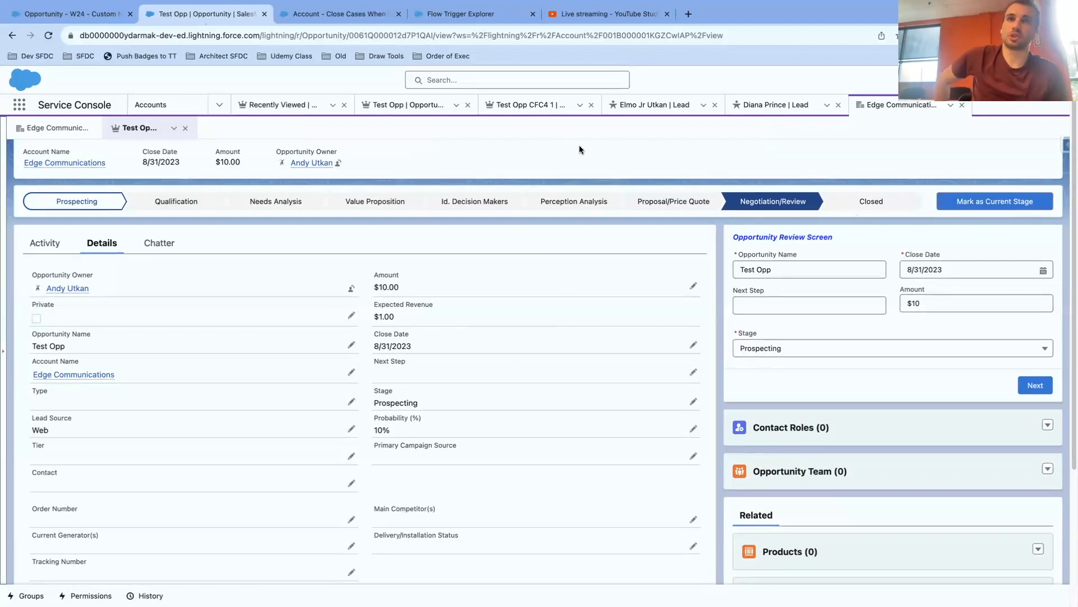
Leave the flow, return to the list of all flows and open Flow Trigger Explorer.
left_click(73, 16)
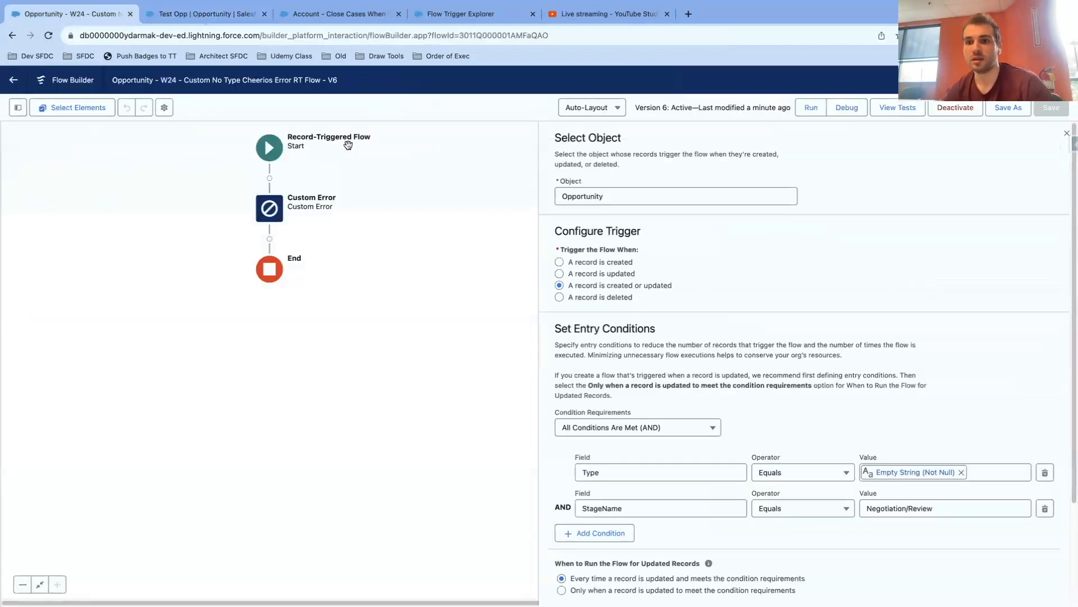
left_click(17, 81)
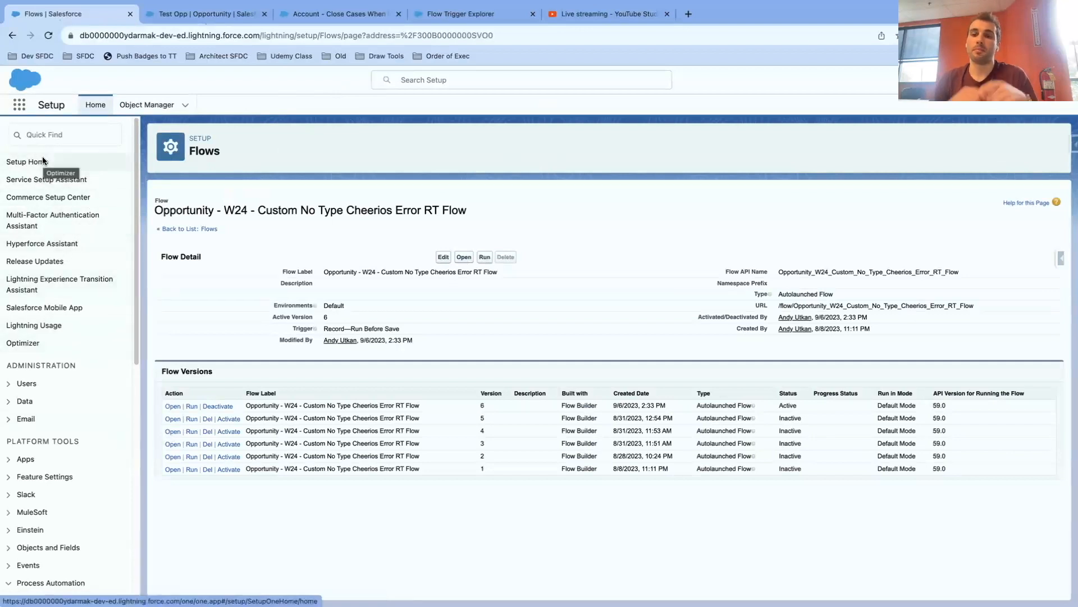
left_click(173, 230)
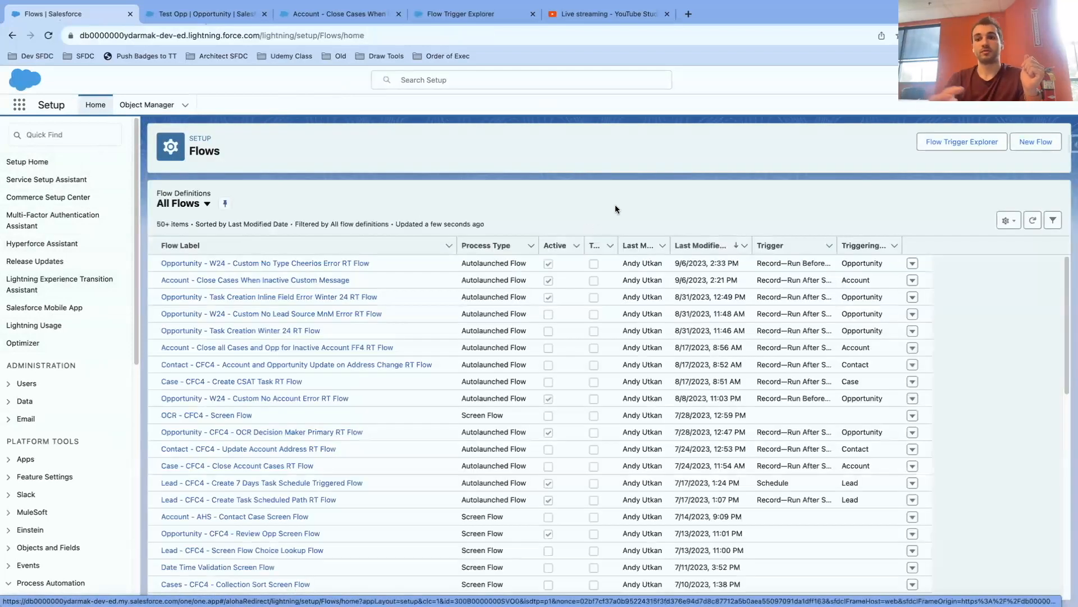
left_click(962, 143)
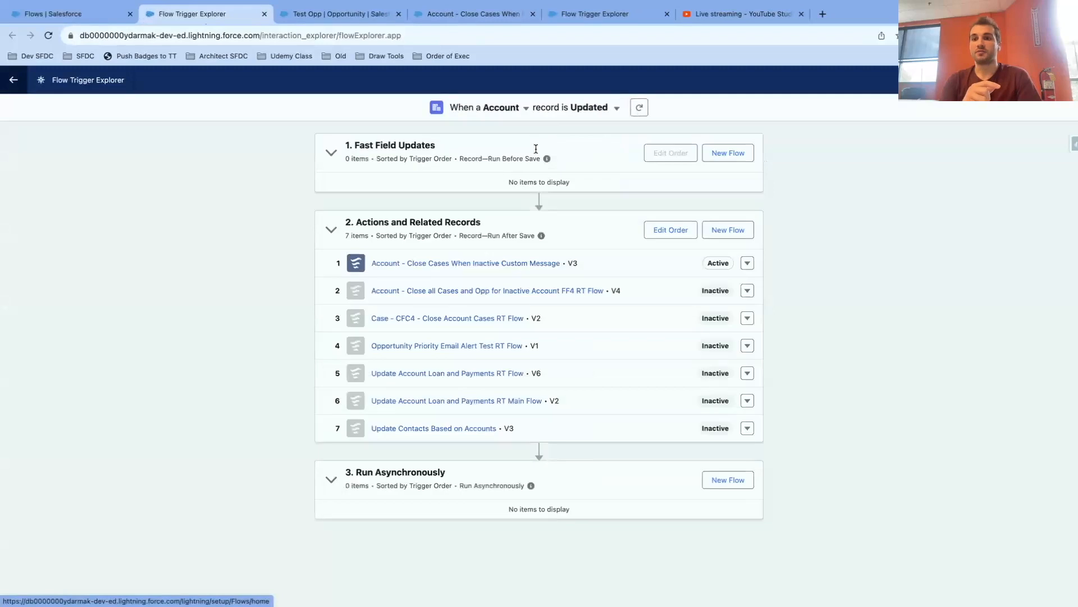
Show the flows triggered when an Opportunity record is updated.
left_click(523, 113)
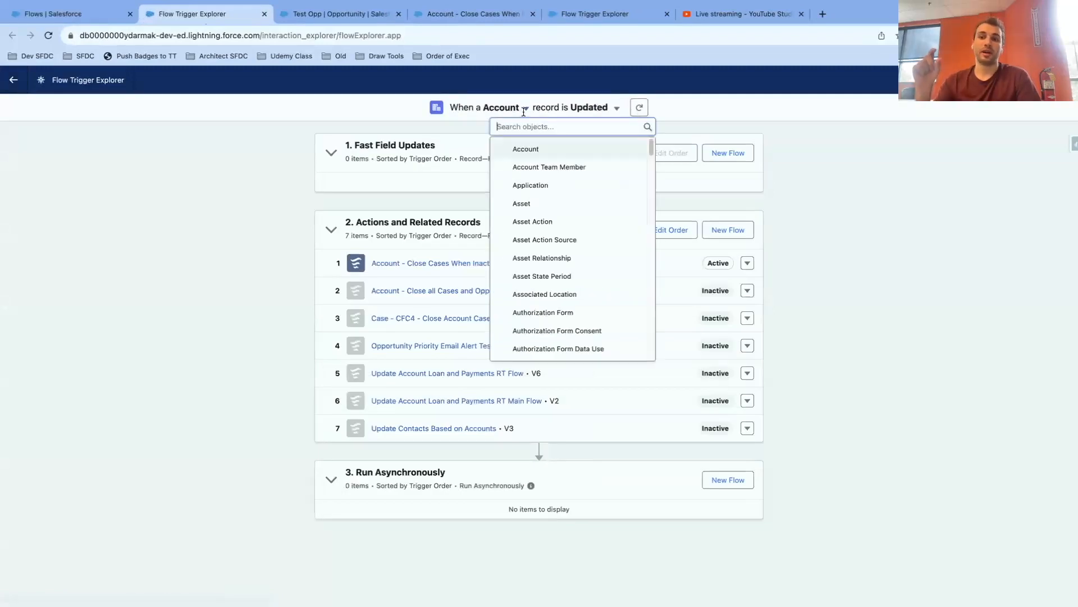
scroll(577, 277, "down", 8)
scroll(579, 278, "down", 20)
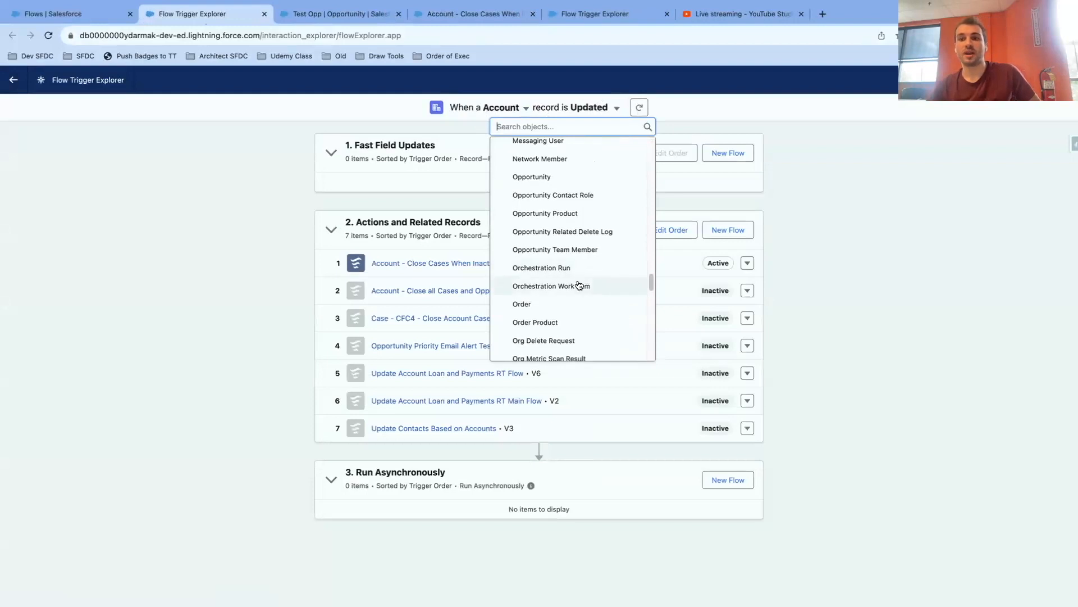
left_click(554, 178)
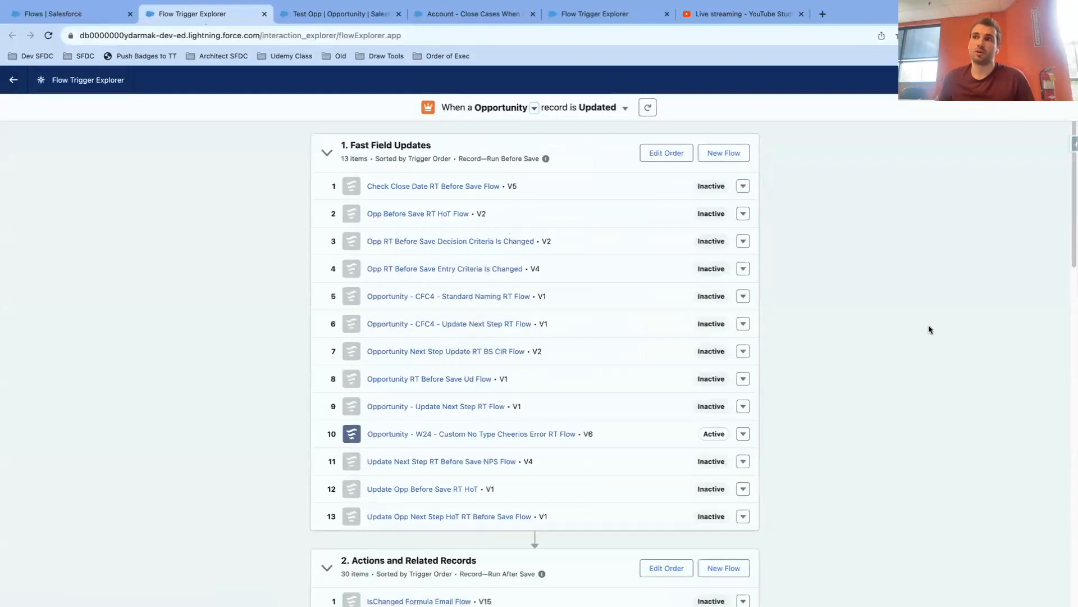
Deactivate version 3 of the after-save flow Opportunity - CFC4 - OCR Decision Maker Primary RT Flow.
scroll(828, 317, "down", 2)
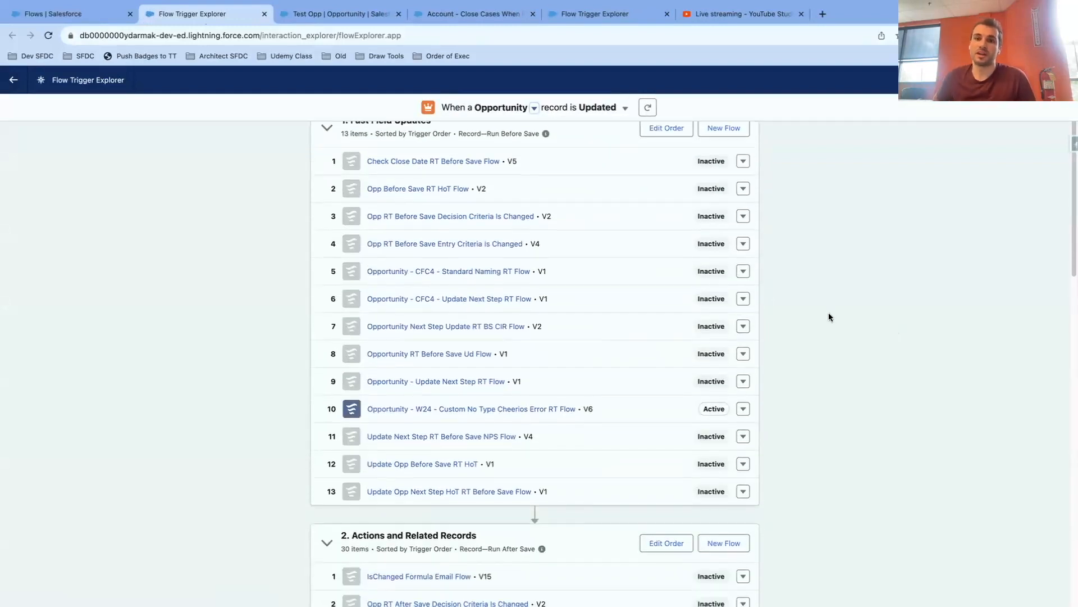
scroll(829, 316, "down", 6)
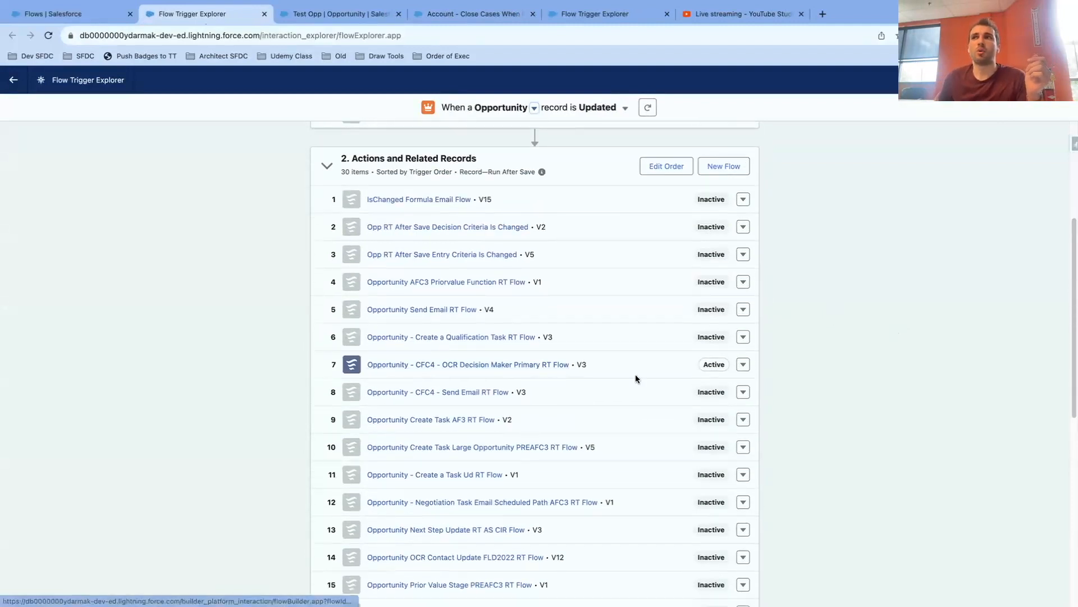
left_click(743, 366)
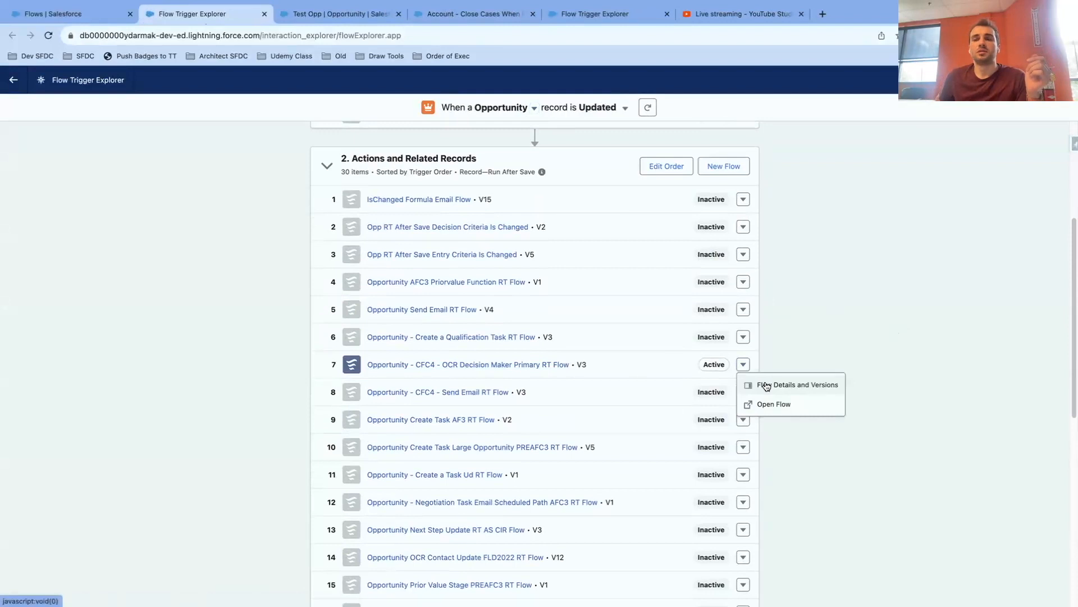
left_click(766, 385)
left_click(1036, 322)
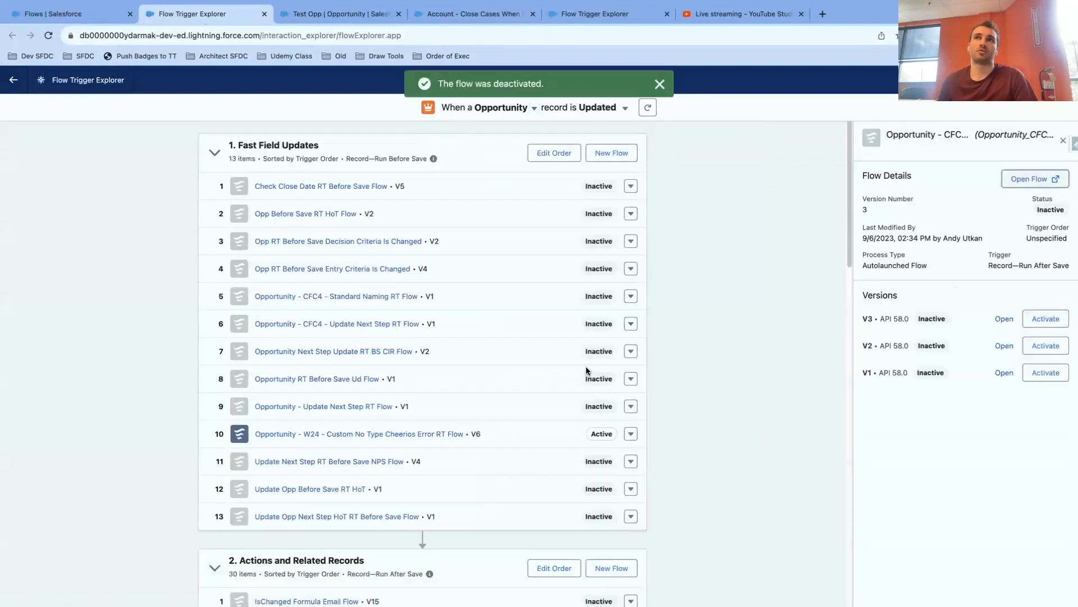
Deactivate version 2 of Opportunity - Task Creation Inline Field Error Winter 24 RT Flow and check the remaining Opportunity flows.
scroll(589, 369, "down", 13)
scroll(585, 369, "down", 3)
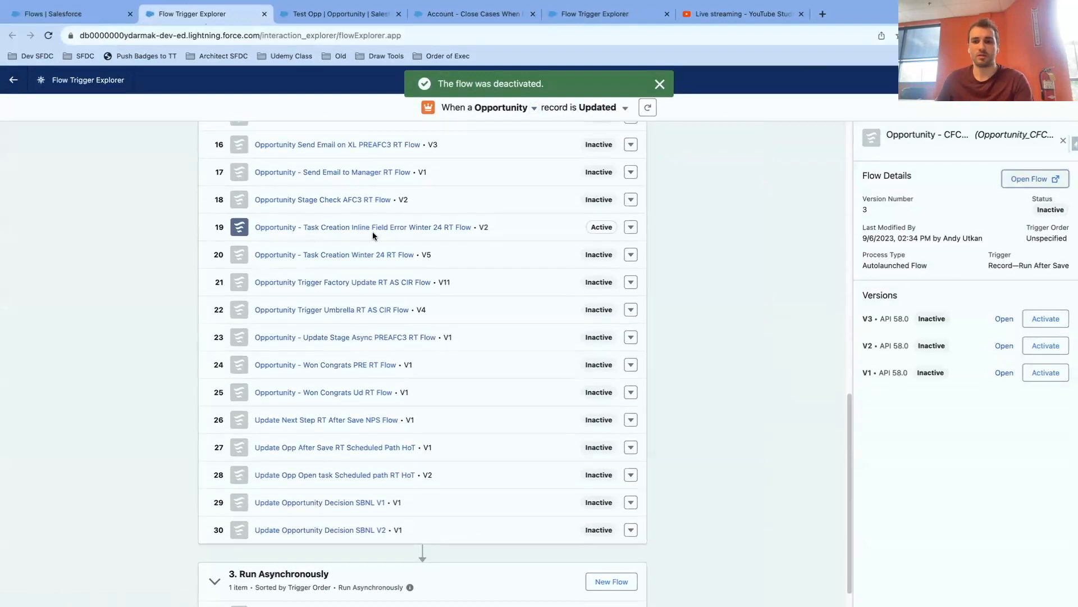
left_click(631, 228)
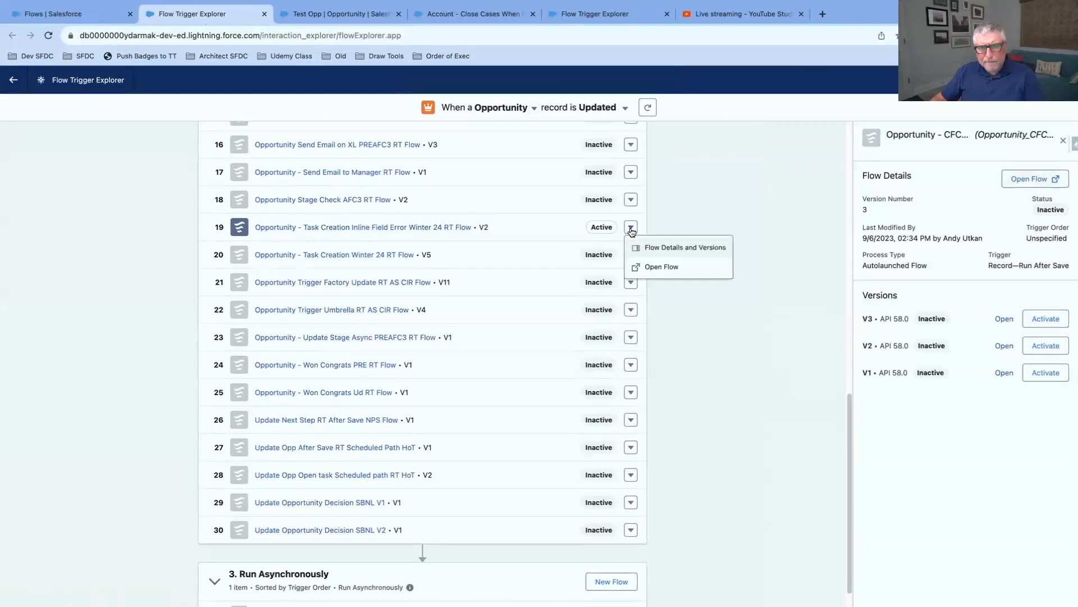
left_click(676, 252)
left_click(1031, 322)
scroll(605, 346, "down", 7)
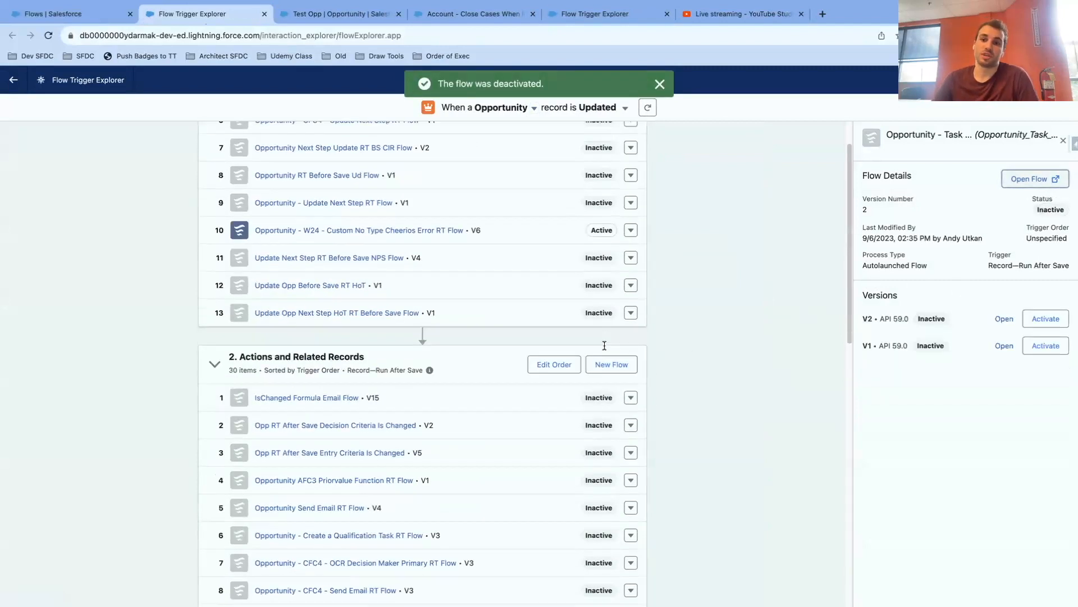
scroll(604, 345, "down", 9)
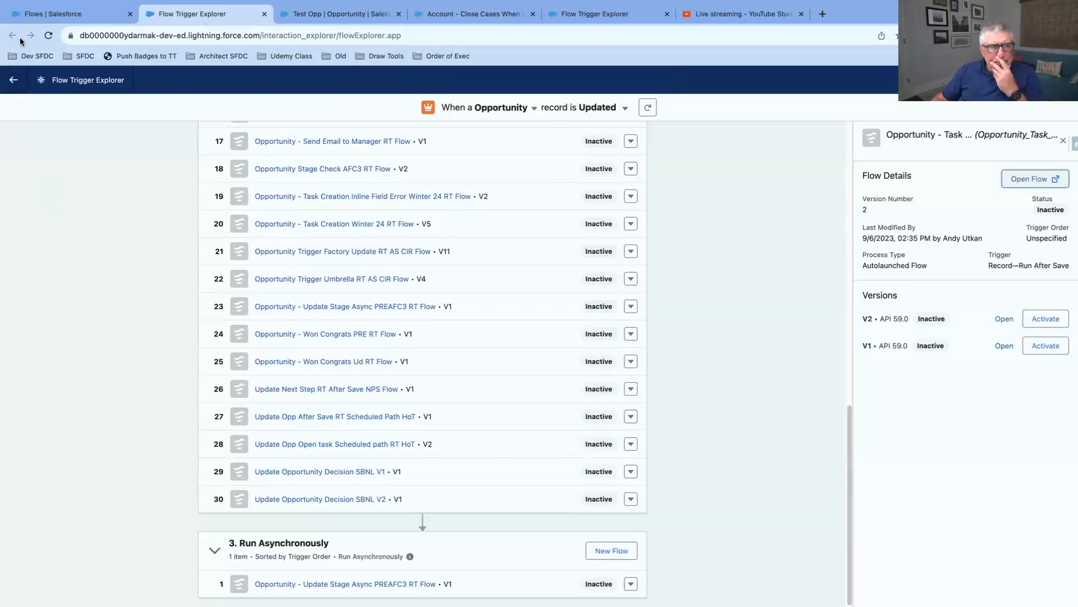
From the Flows list, open version 6 of Opportunity - W24 - Custom No Type Cheerios Error RT Flow and inspect its Custom Error element.
left_click(58, 17)
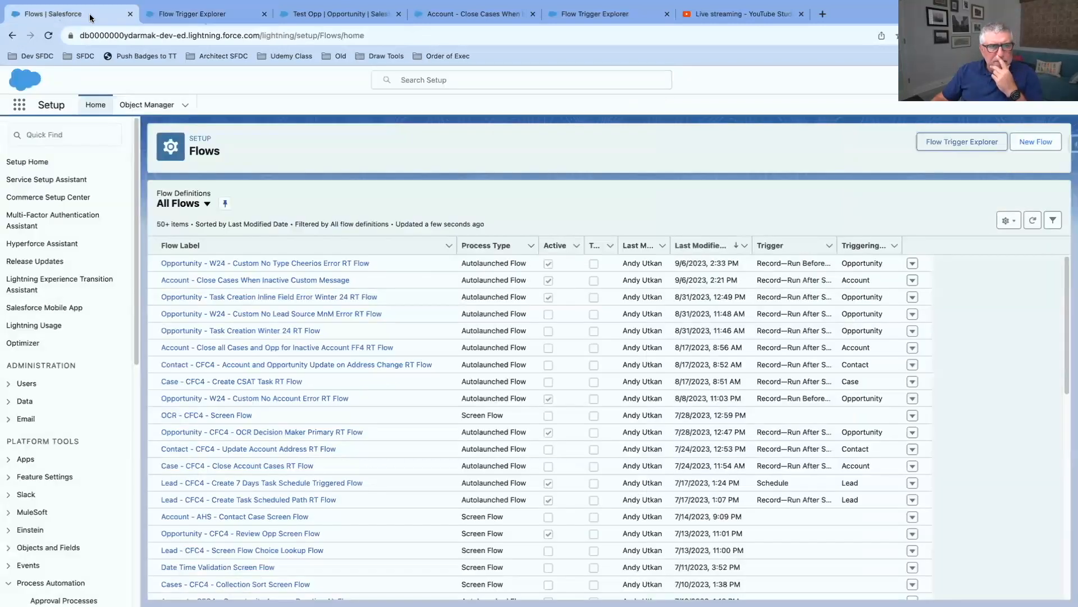
left_click(310, 17)
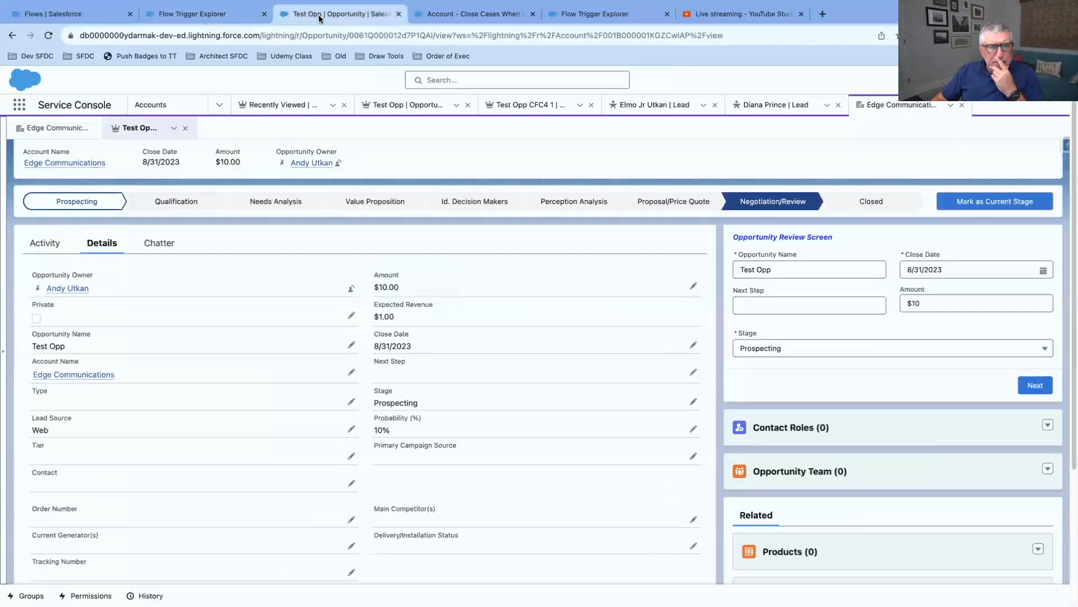
left_click(208, 14)
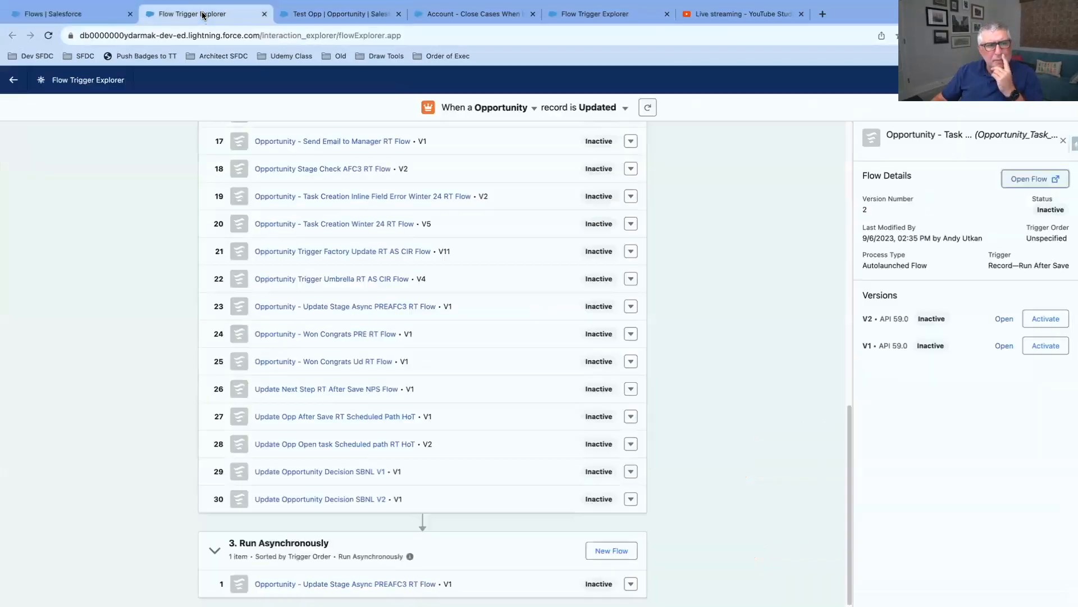
left_click(55, 14)
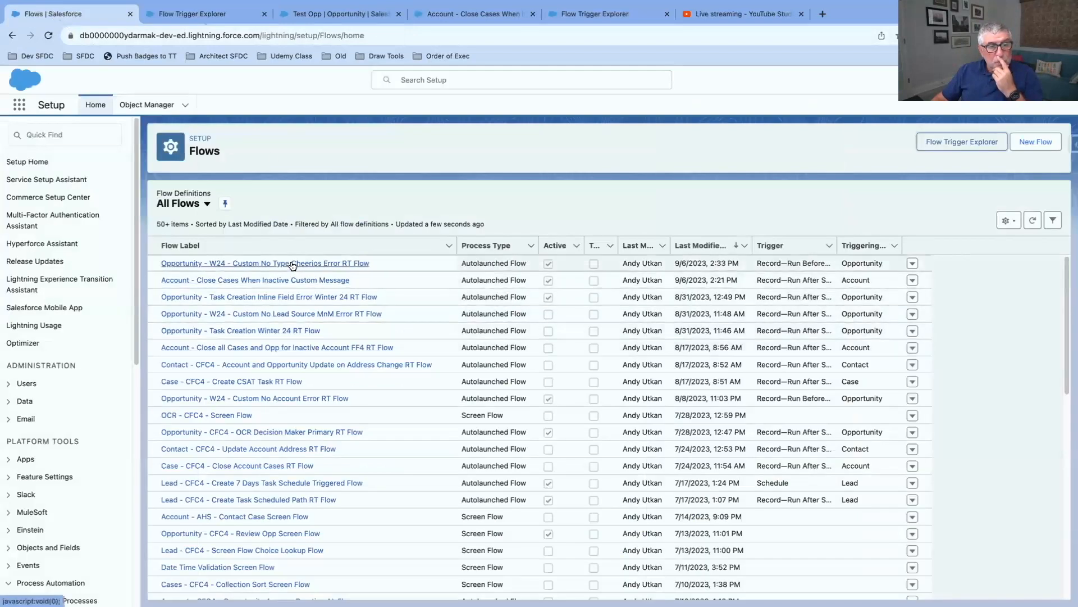
left_click(911, 264)
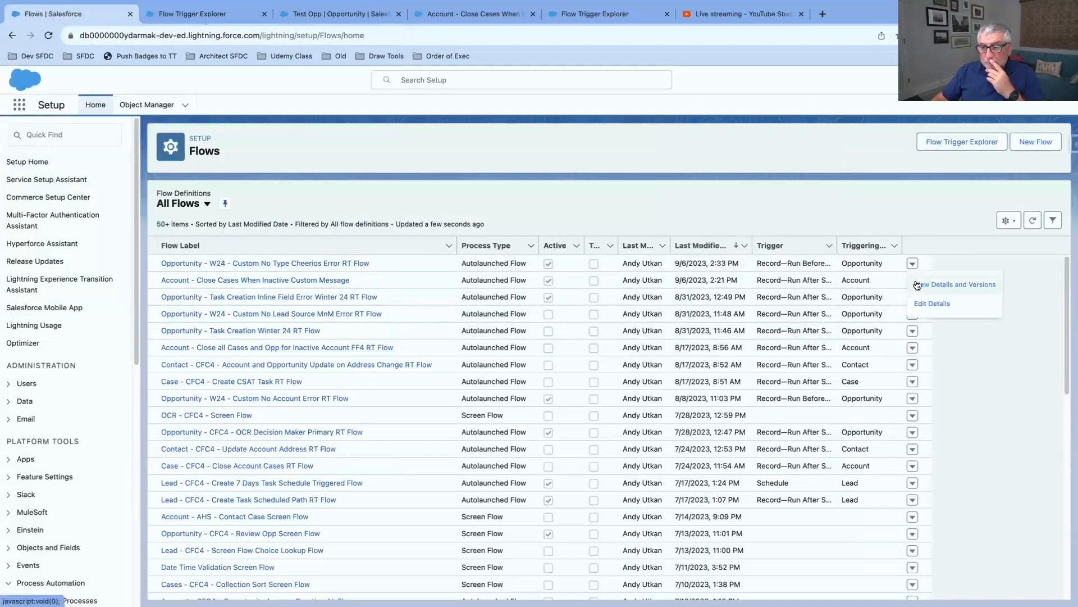
left_click(916, 284)
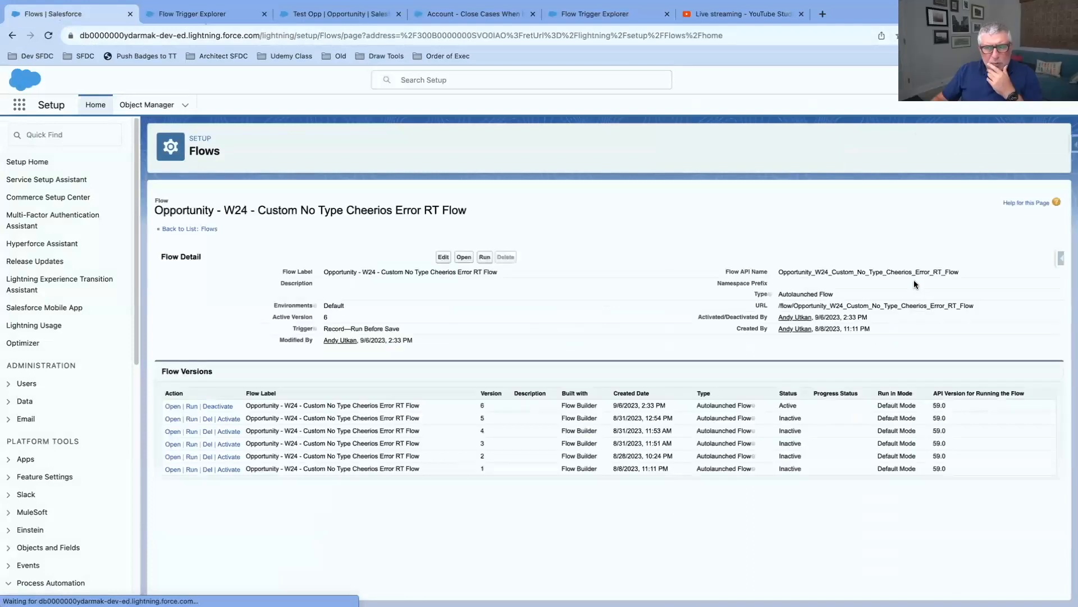
left_click(173, 407)
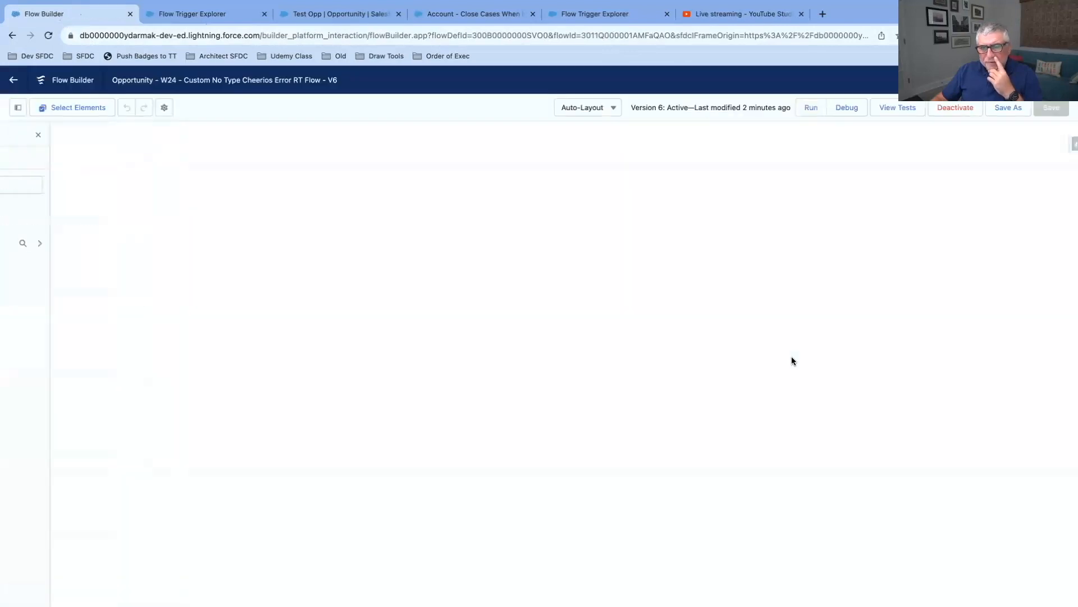
double_click(537, 322)
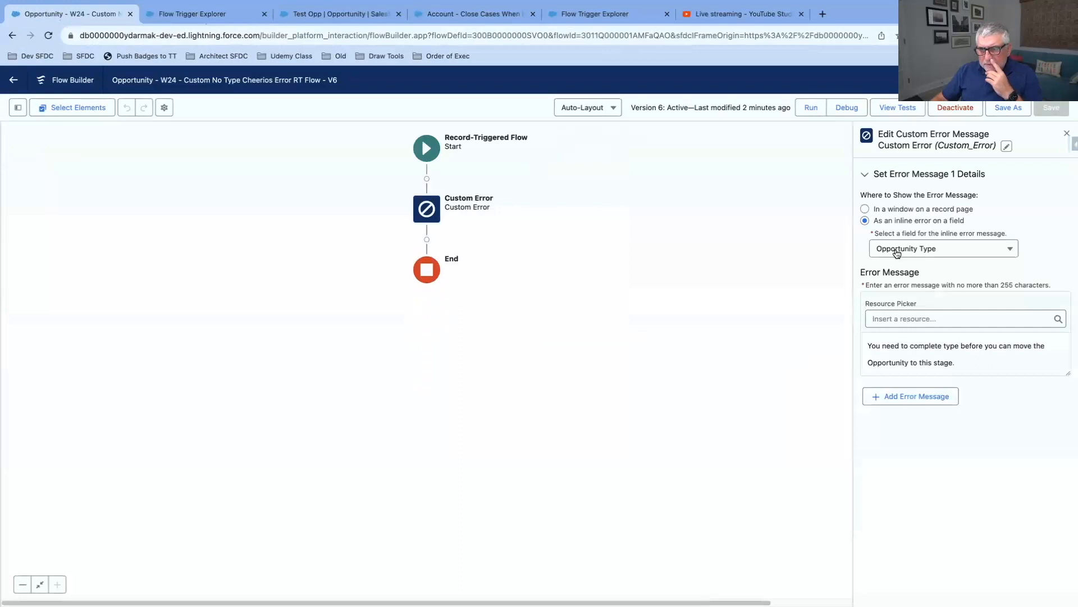
In the flow's Start element, change the optimization to Actions and Related Records.
left_click(426, 148)
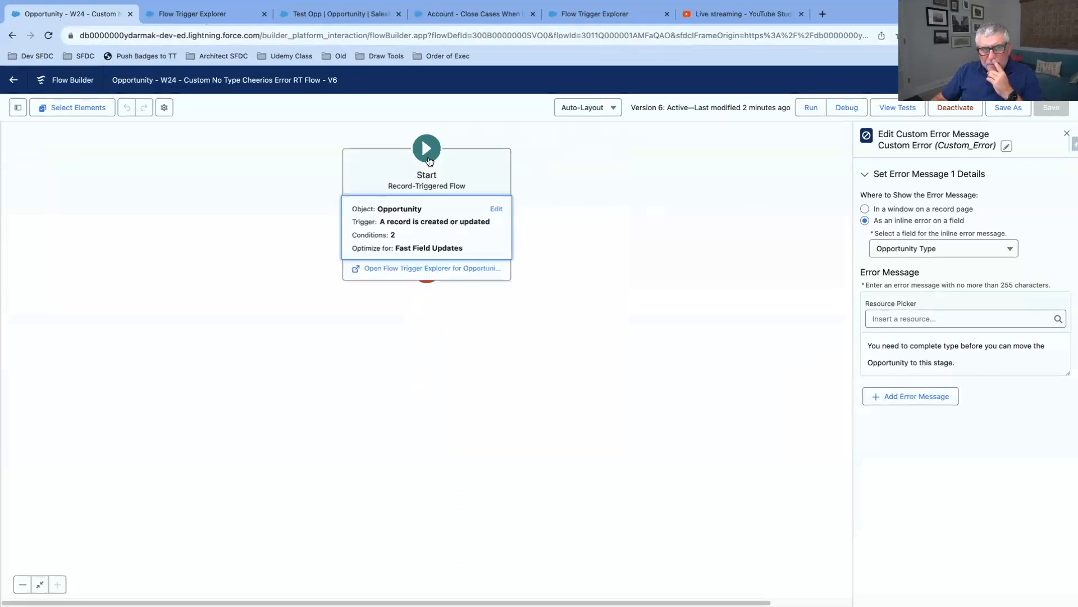
double_click(444, 188)
scroll(803, 454, "down", 3)
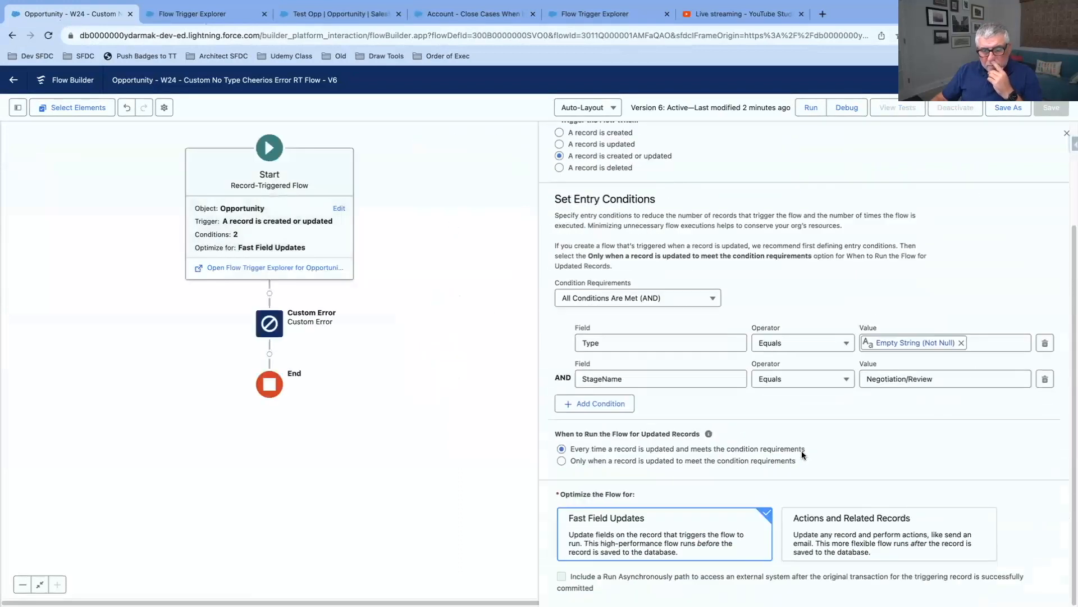
left_click(840, 533)
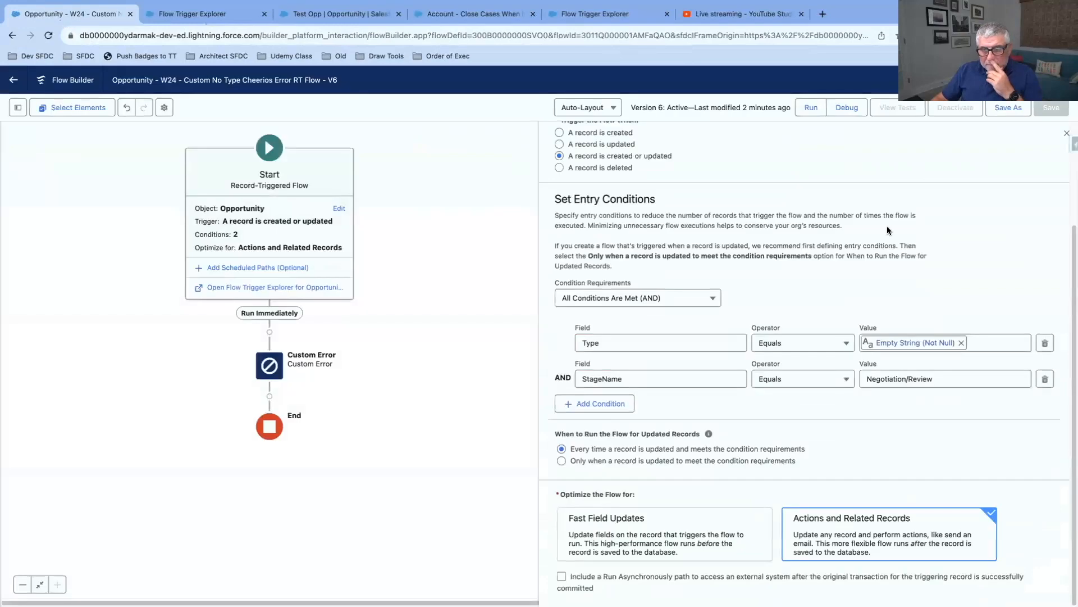
Save the flow as a new version, check its Custom Error settings and activate that version.
left_click(1002, 110)
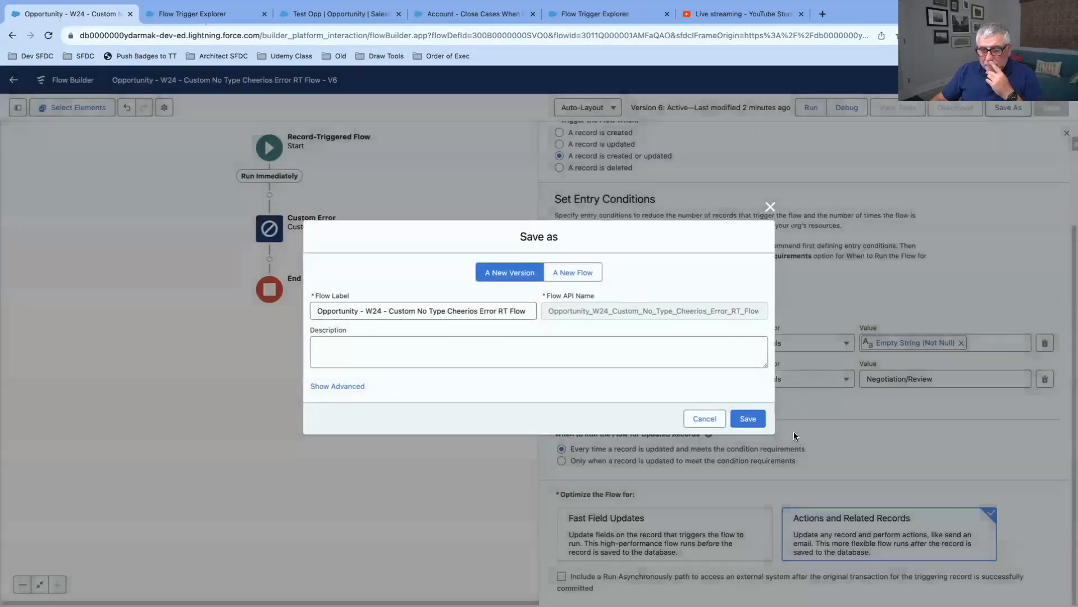
left_click(747, 418)
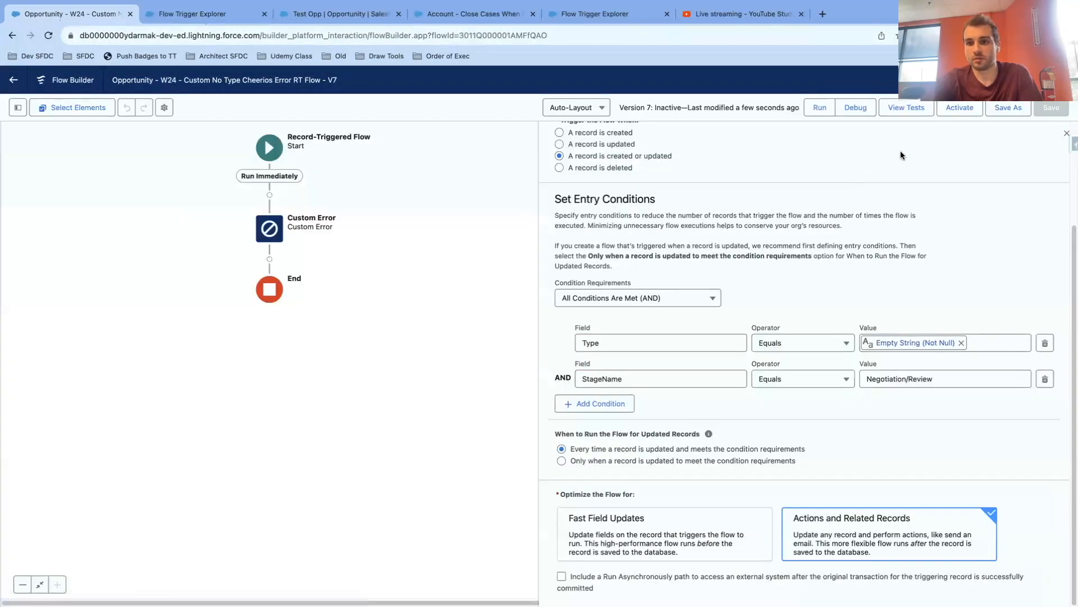
left_click(275, 232)
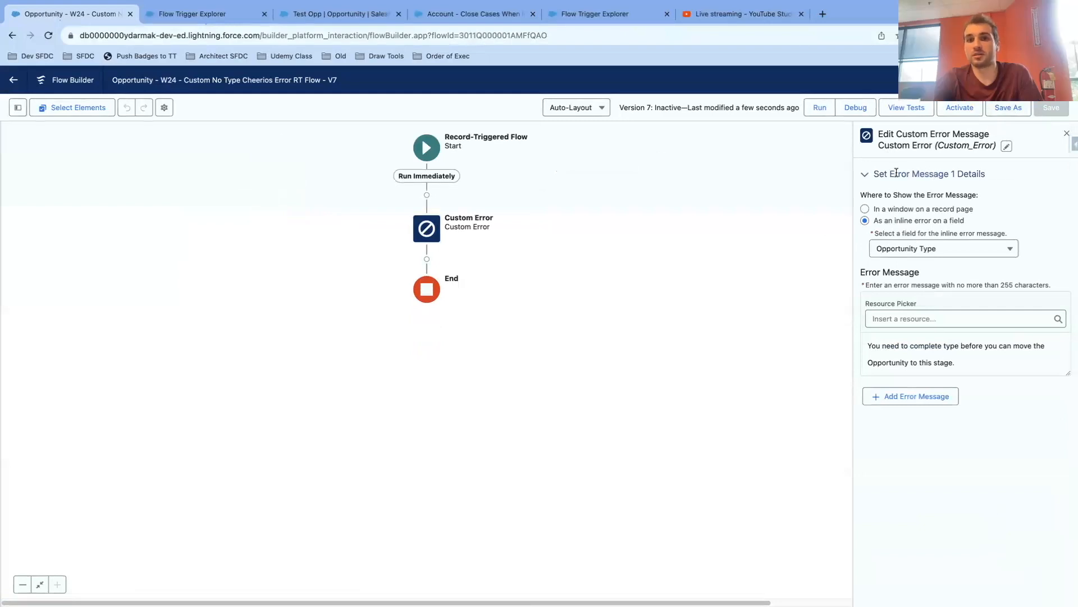
left_click(960, 108)
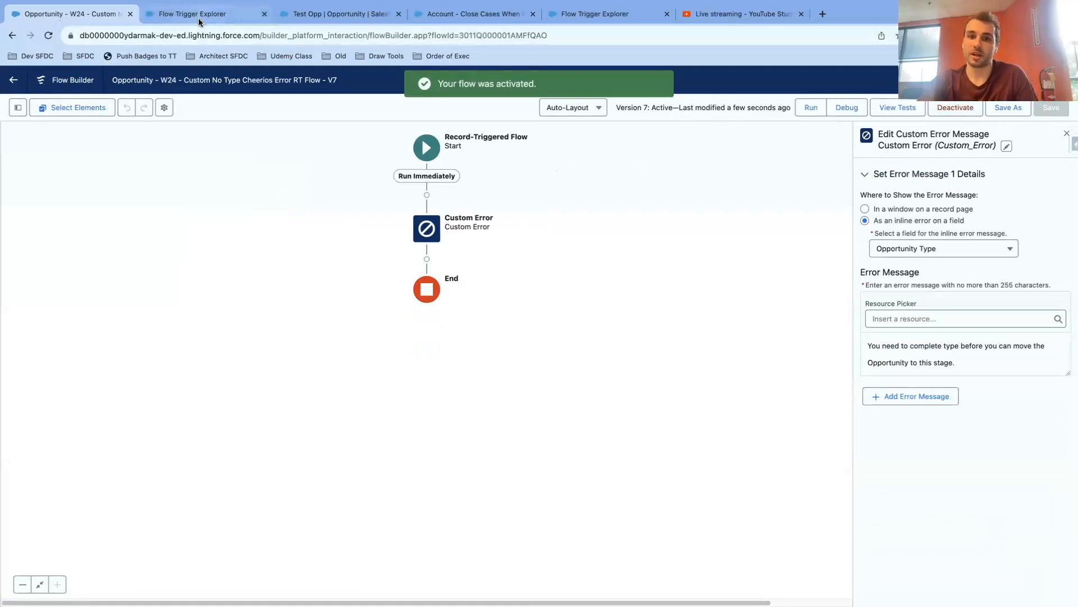
On the Test Opp opportunity, try to mark Negotiation/Review as the current stage in the sales path.
left_click(335, 15)
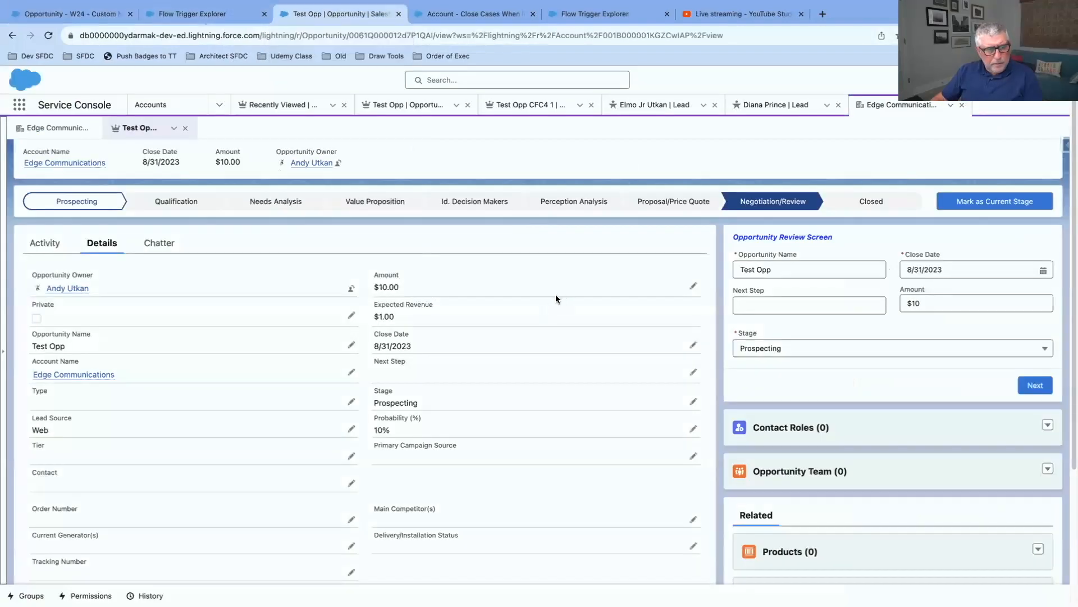
scroll(555, 294, "down", 1)
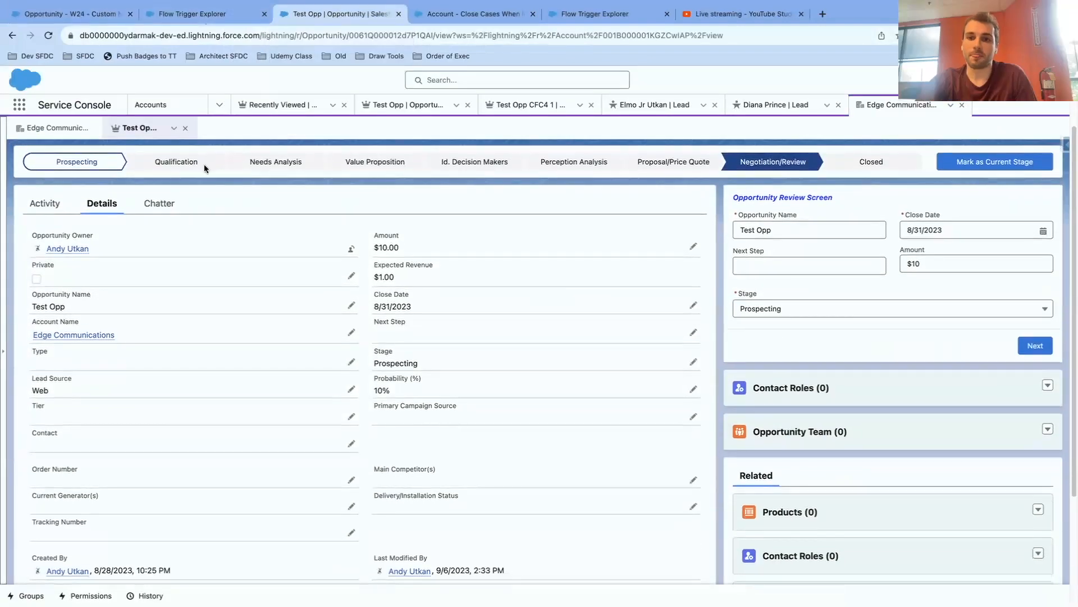
left_click(286, 164)
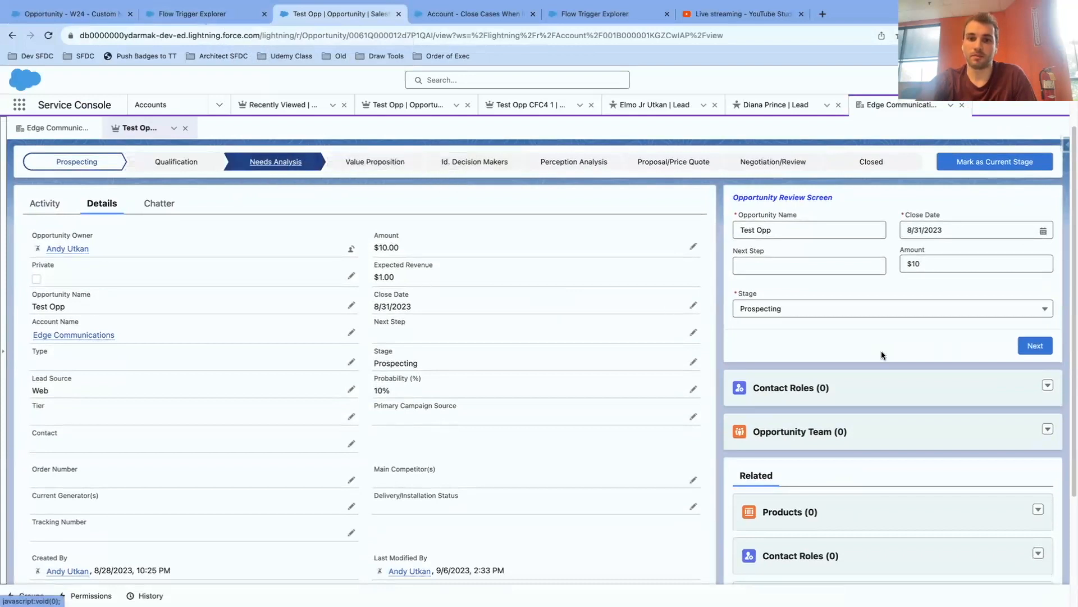
scroll(898, 353, "down", 3)
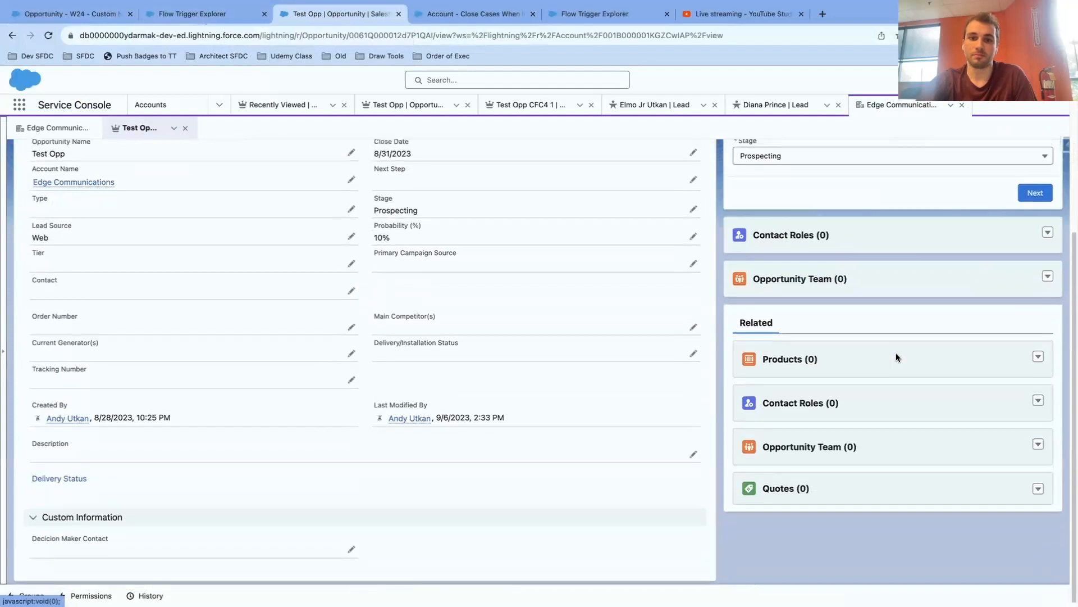
scroll(896, 352, "up", 3)
left_click(169, 227)
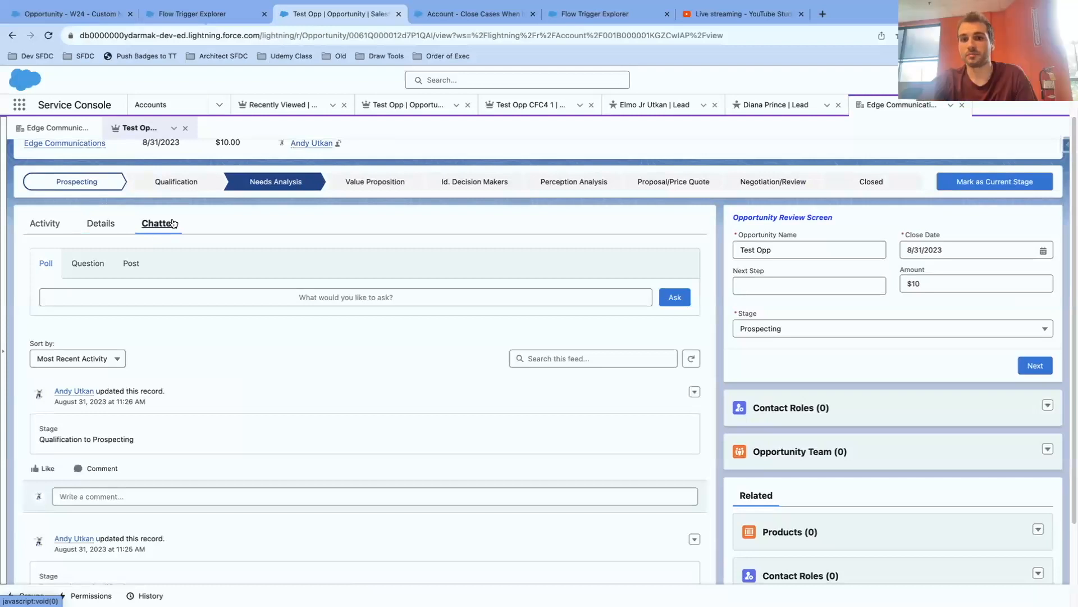
left_click(748, 182)
left_click(989, 181)
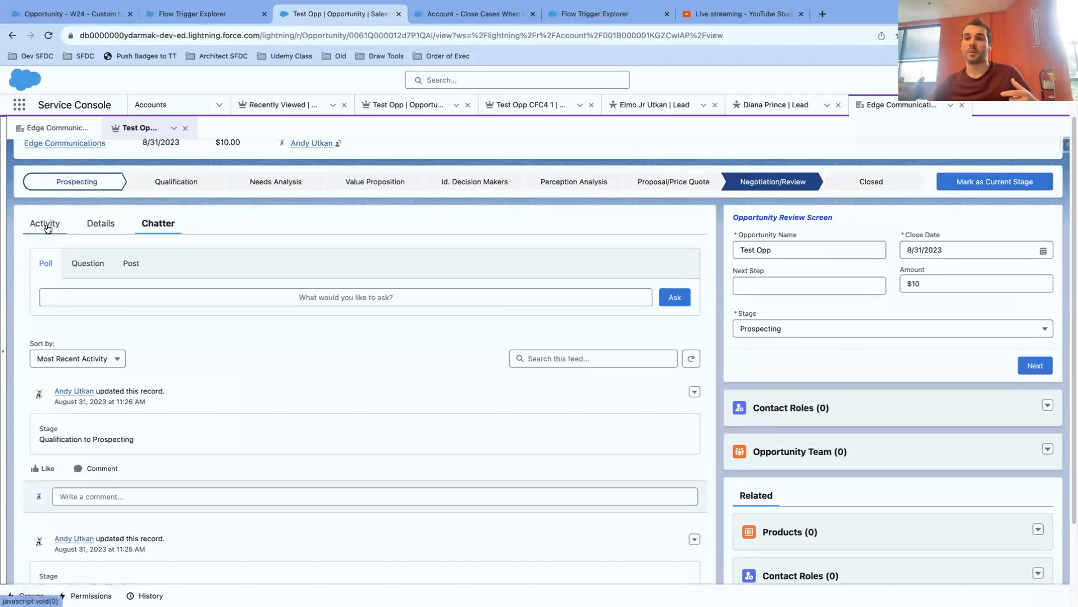
Show the details of Test Opp and mark Qualification as its current stage.
left_click(101, 223)
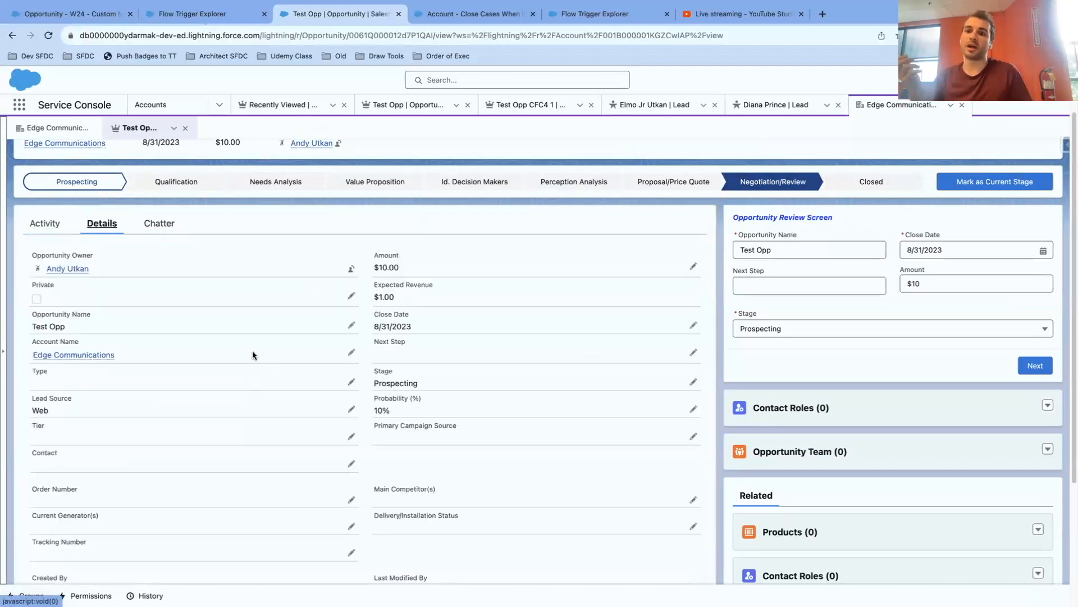
scroll(251, 351, "down", 3)
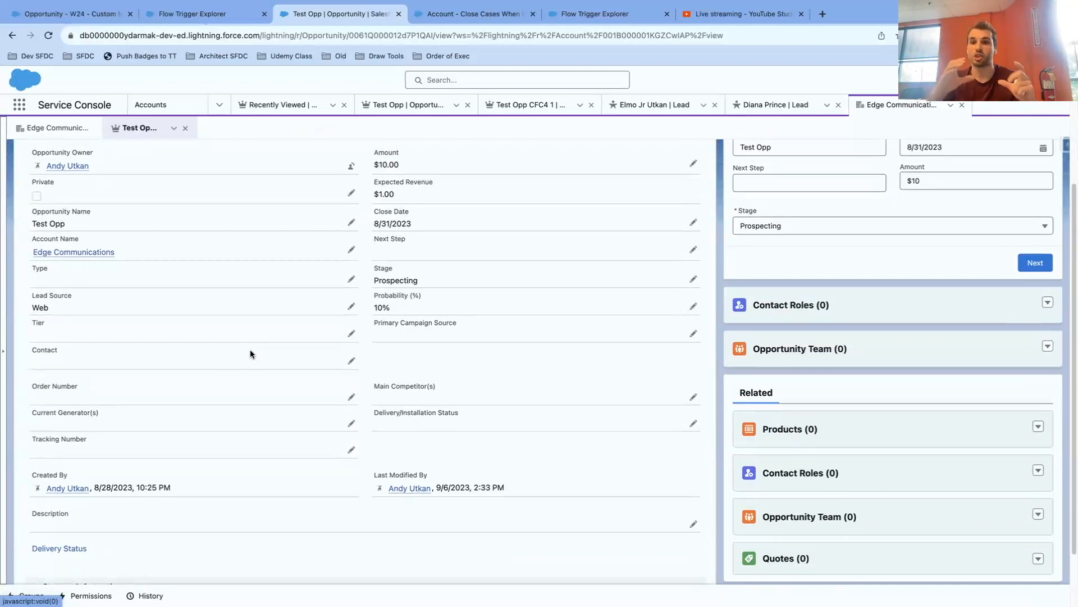
scroll(270, 337, "up", 4)
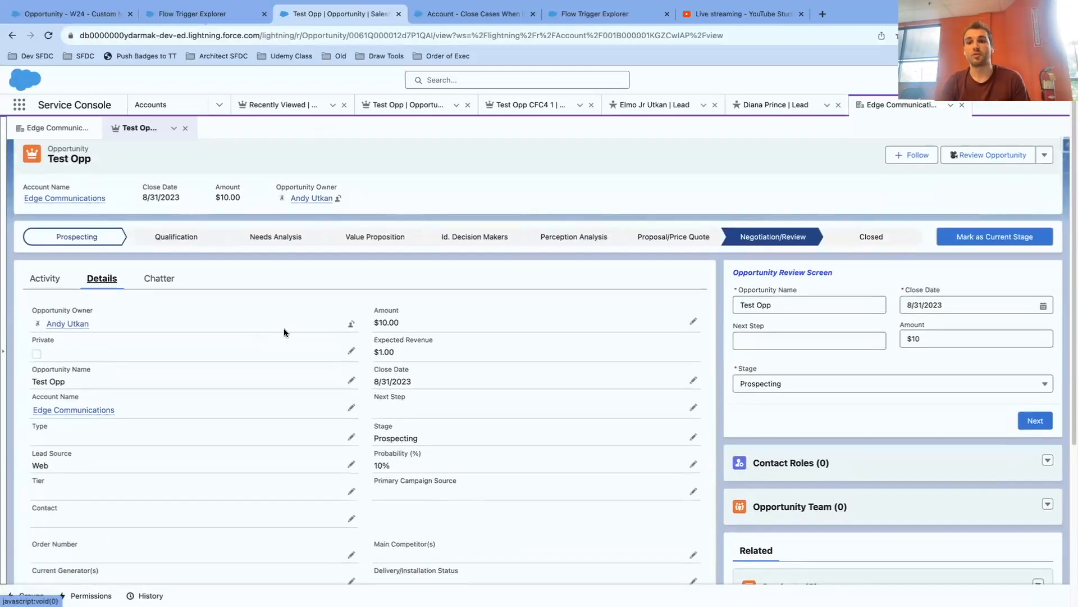
left_click(175, 236)
left_click(959, 239)
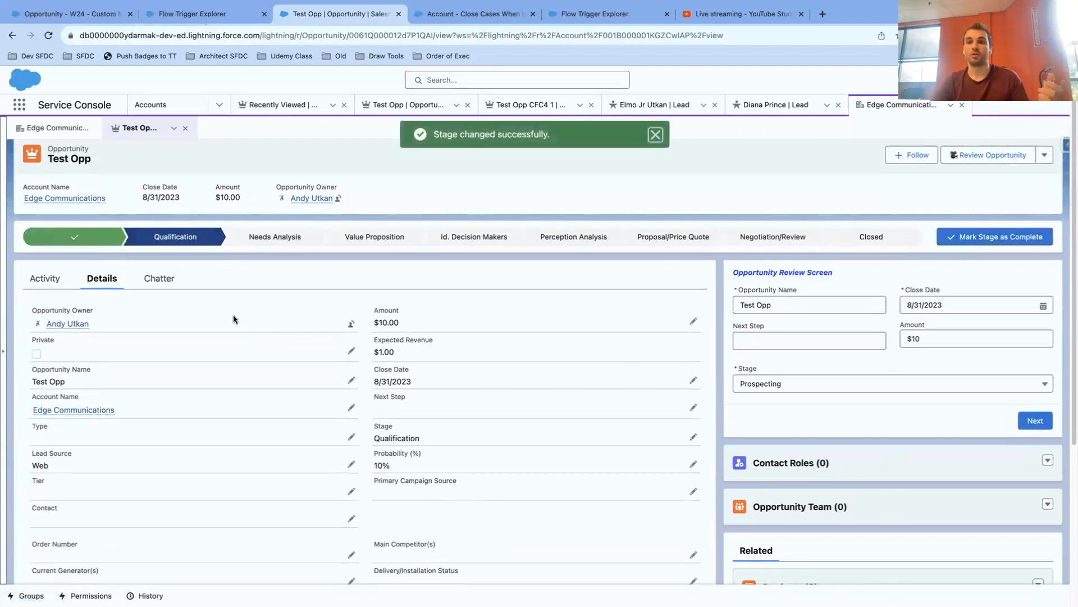
Edit the Stage field in the Test Opp details to Negotiation/Review, leaving Type empty, and try to save the record.
scroll(232, 315, "down", 3)
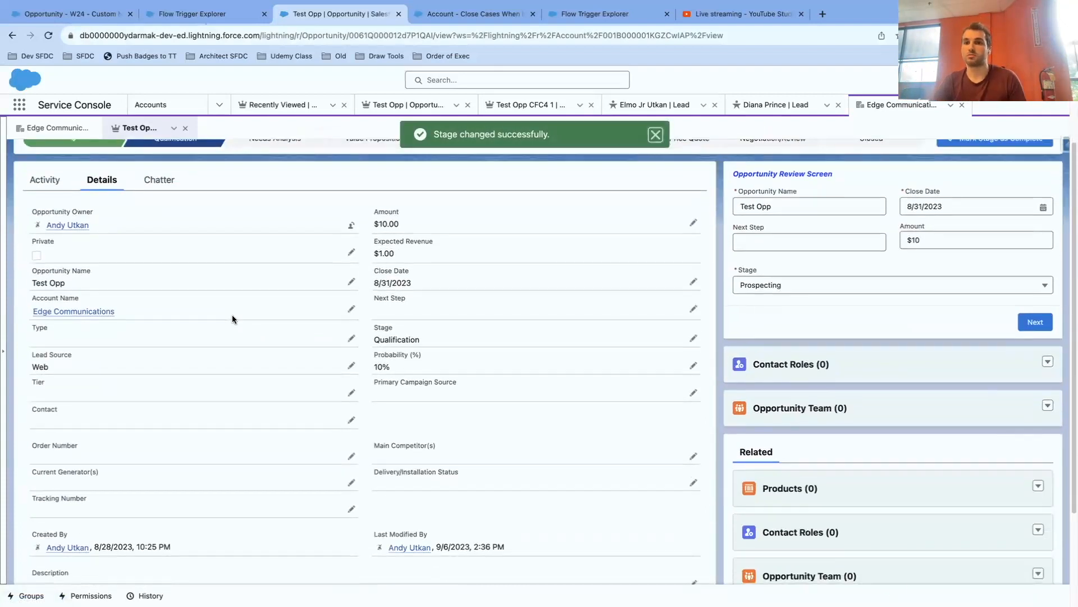
scroll(233, 318, "down", 1)
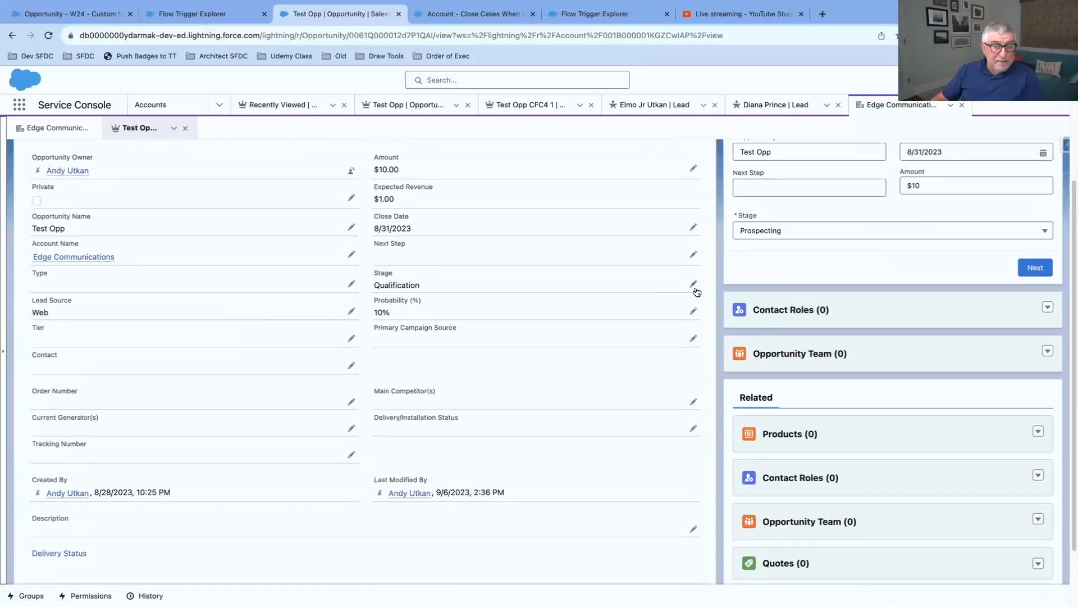
left_click(693, 285)
left_click(685, 298)
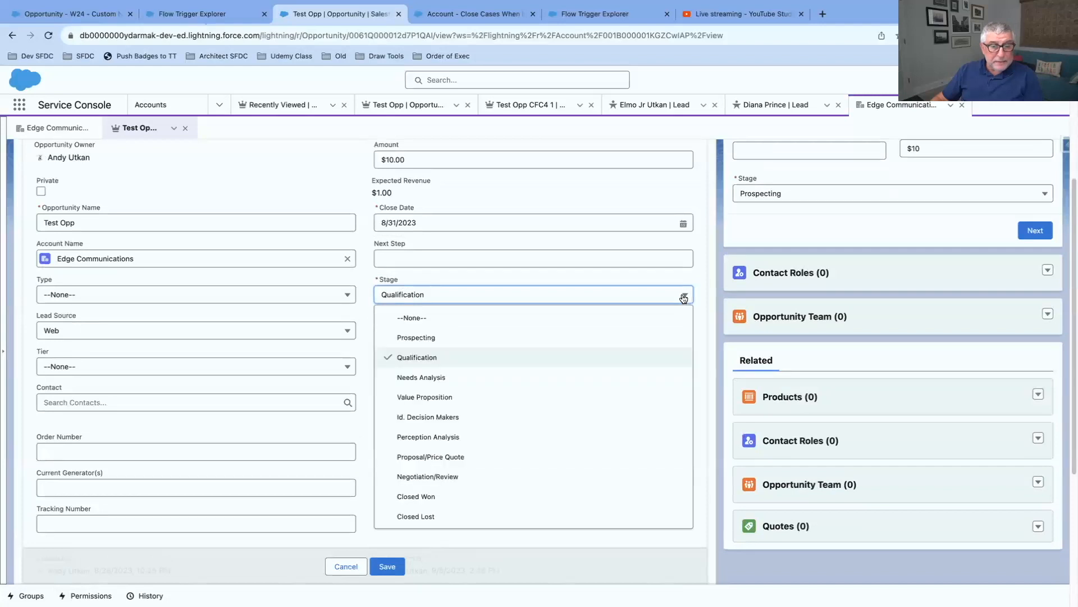
left_click(550, 477)
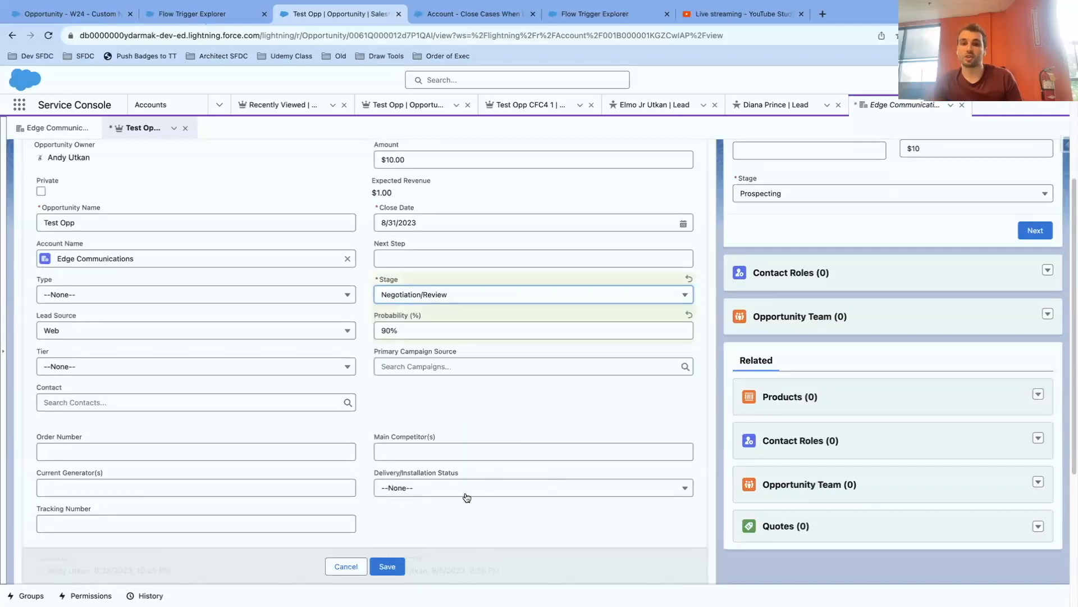
left_click(388, 566)
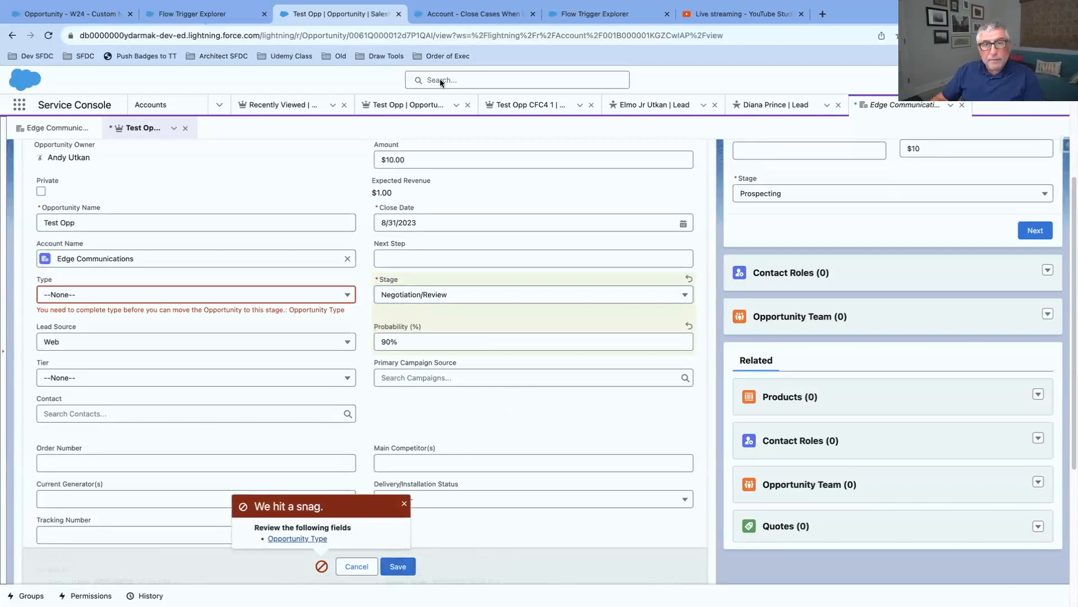
Return to version 7 of the No Type Cheerios error flow and set its Start element's optimization to Fast Field Updates.
left_click(213, 18)
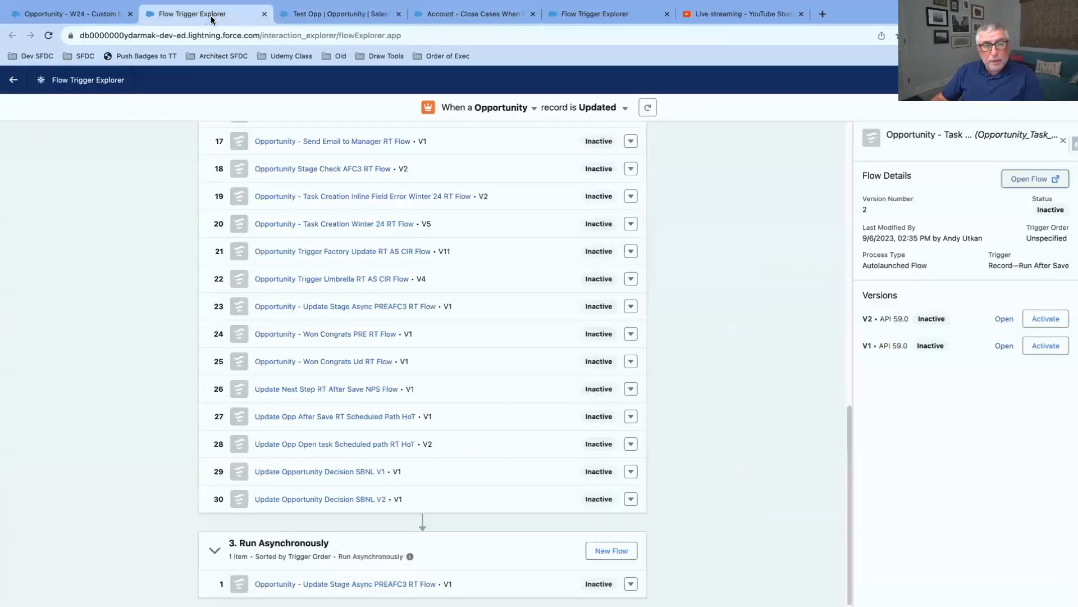
left_click(93, 19)
left_click(151, 18)
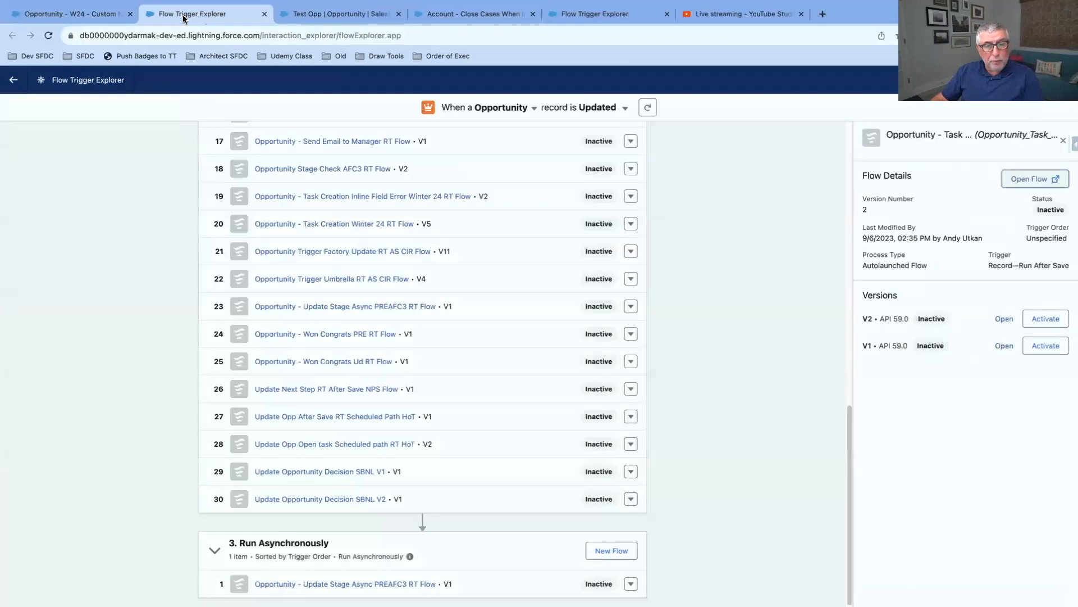
left_click(75, 18)
left_click(427, 147)
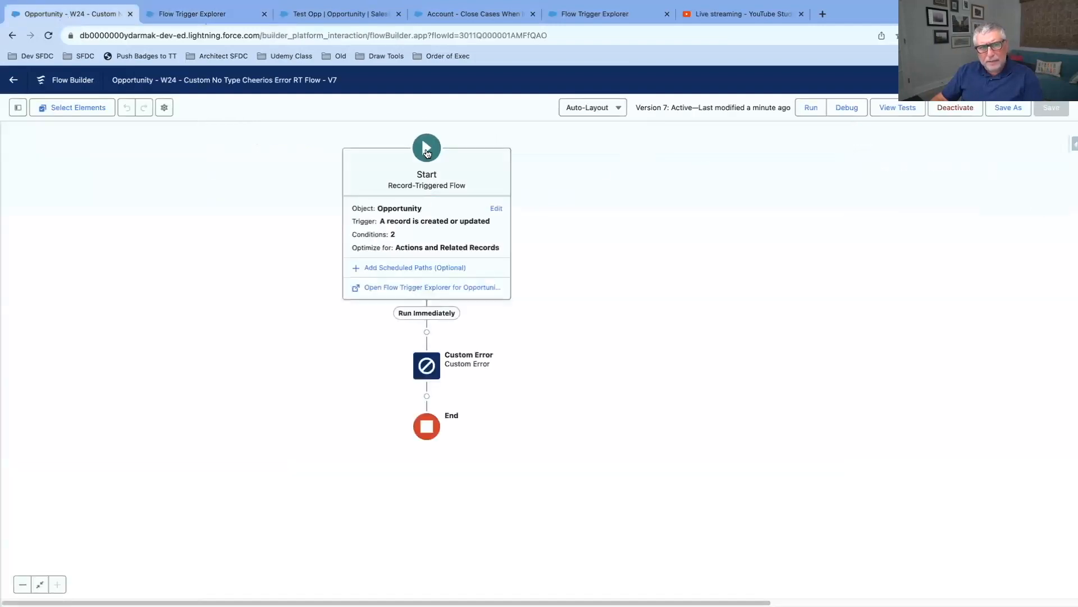
left_click(450, 230)
scroll(713, 562, "down", 3)
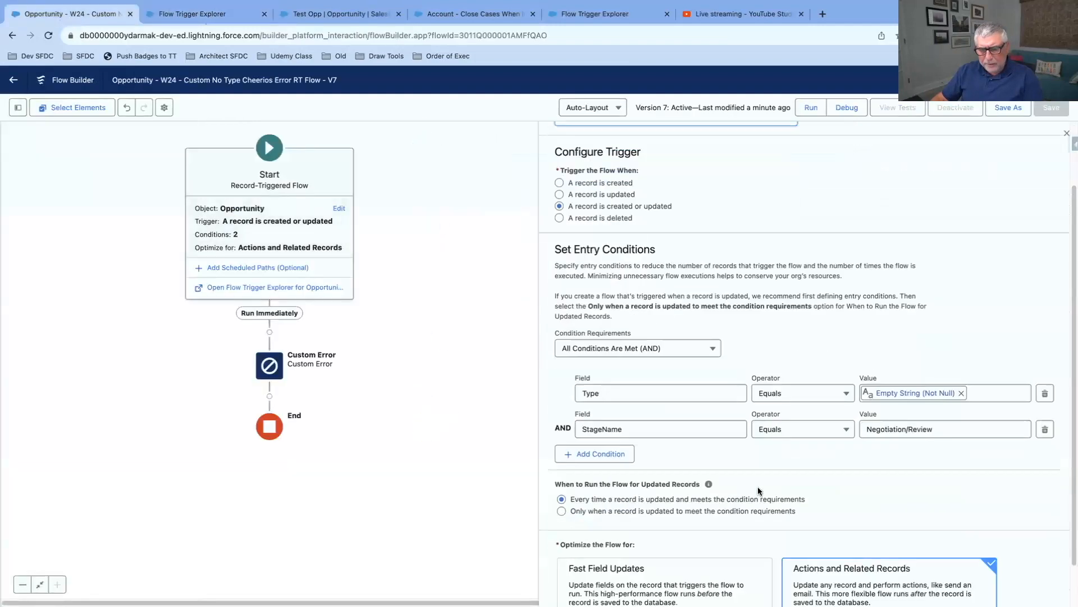
left_click(716, 518)
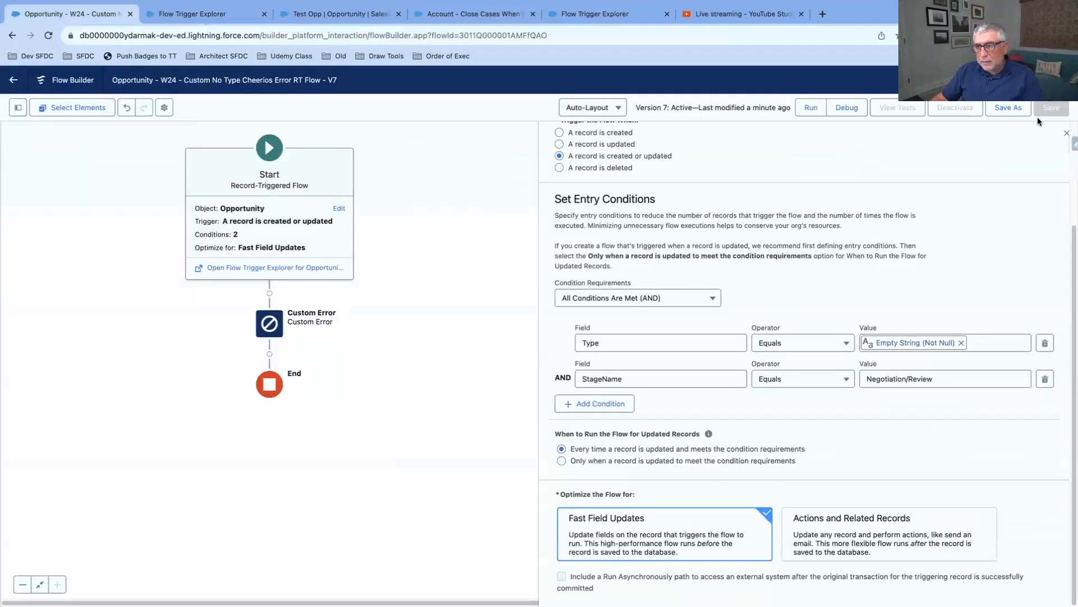
Save the Fast Field Updates change as a new version of the No Type Cheerios error flow and activate it.
left_click(1008, 107)
left_click(754, 416)
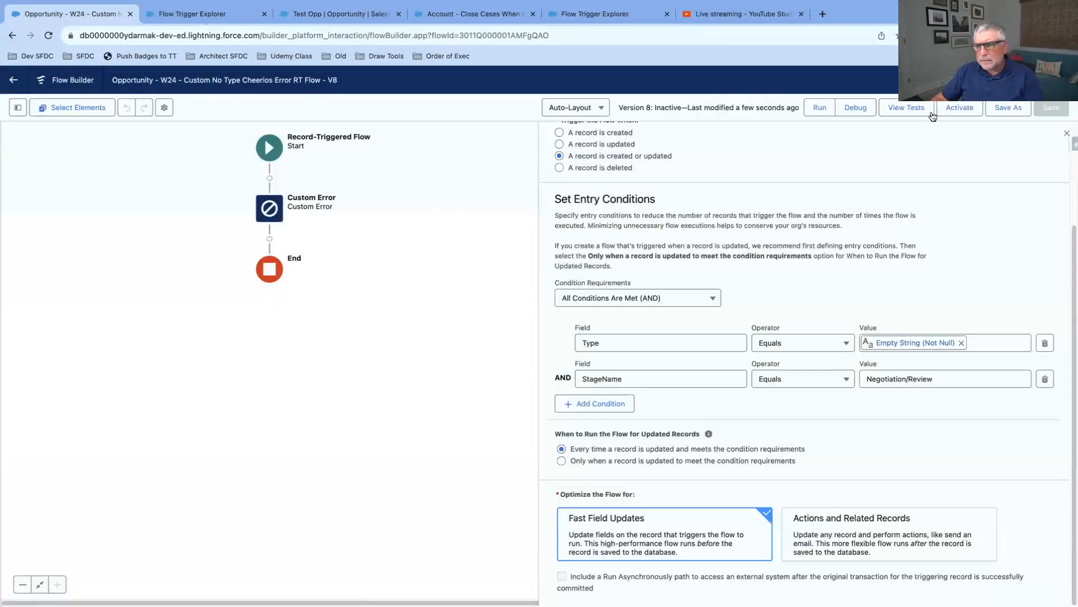
left_click(960, 107)
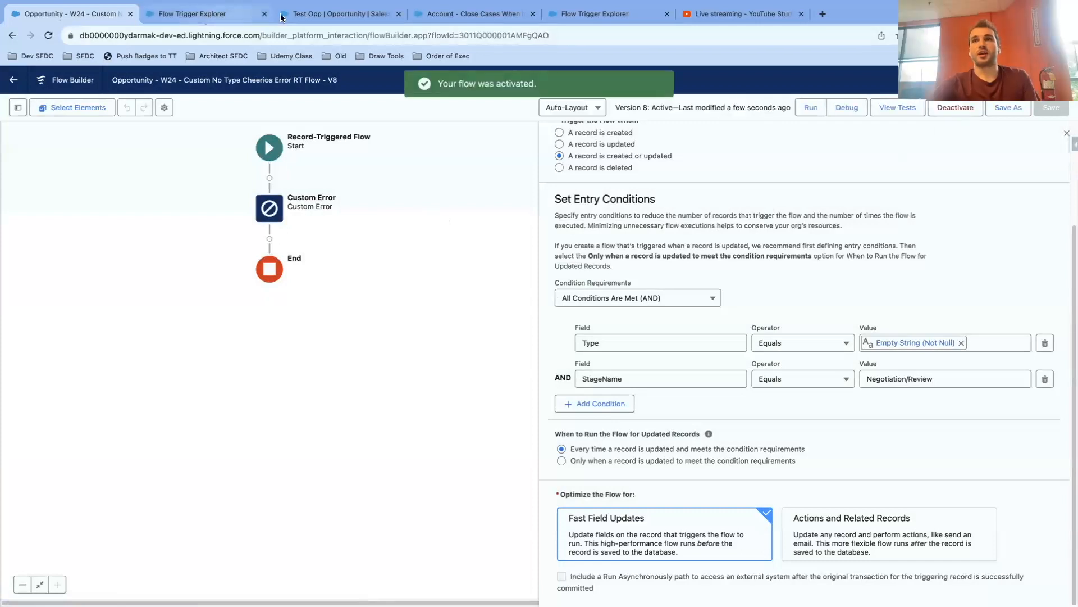
Return to the Test Opp opportunity by way of the Edge Communications account and discard its unsaved Stage edit.
left_click(303, 14)
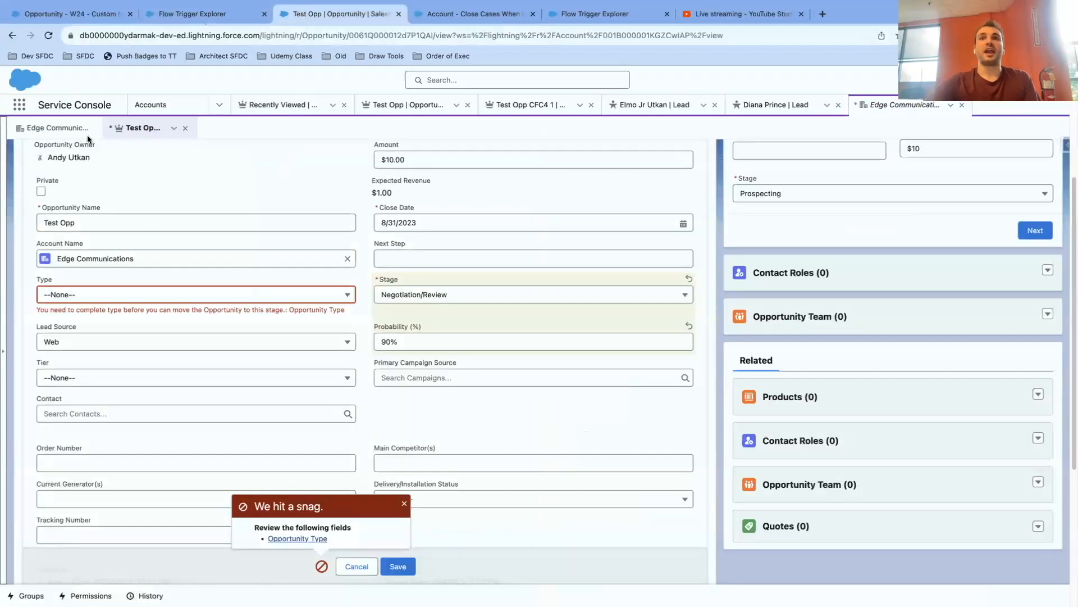
left_click(12, 37)
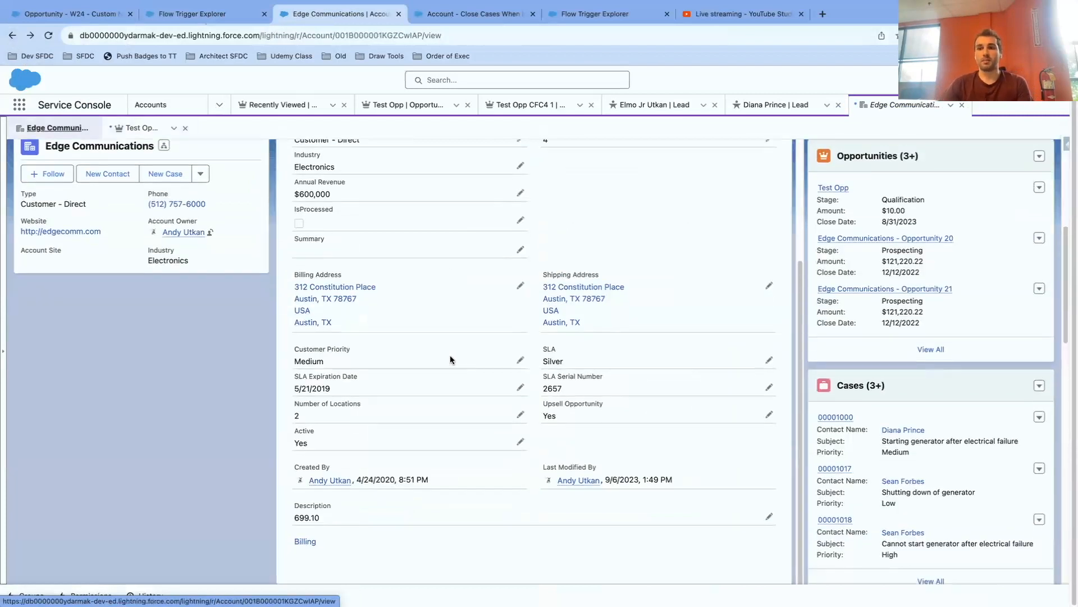
scroll(450, 355, "up", 3)
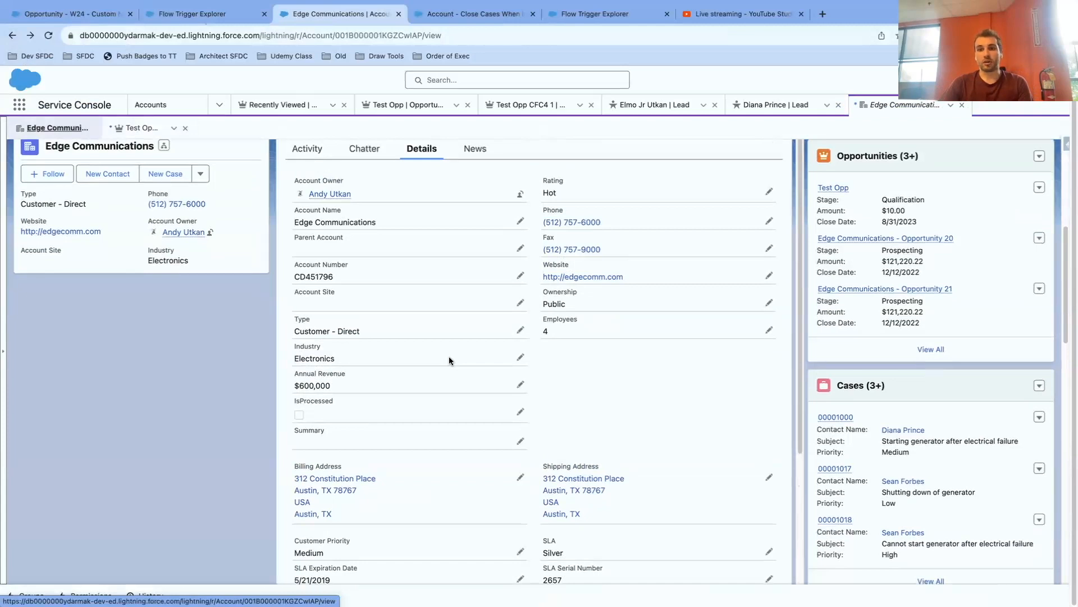
scroll(449, 360, "up", 1)
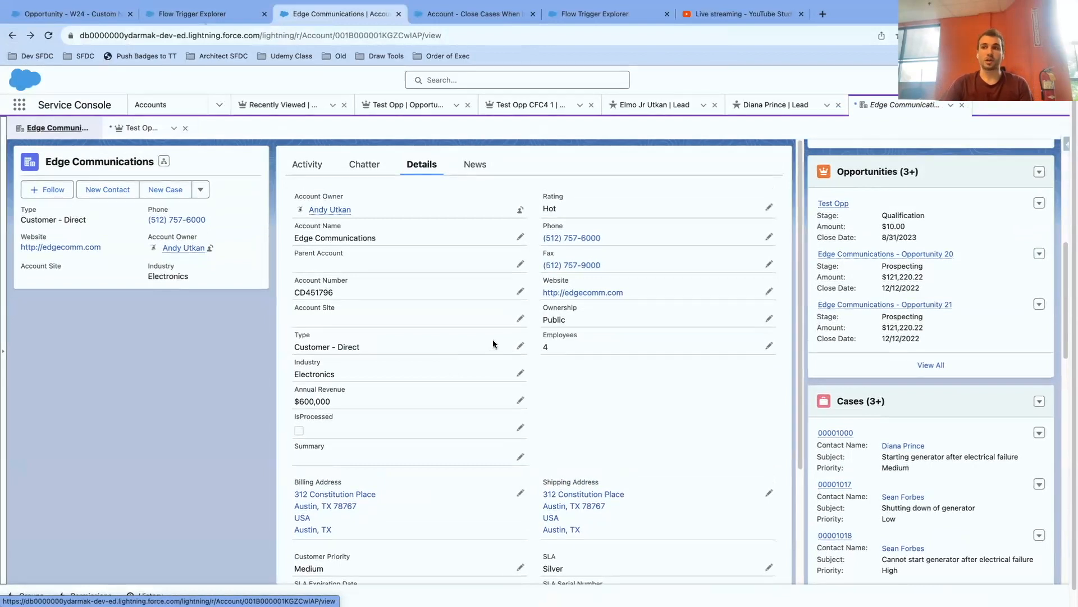
scroll(490, 339, "down", 2)
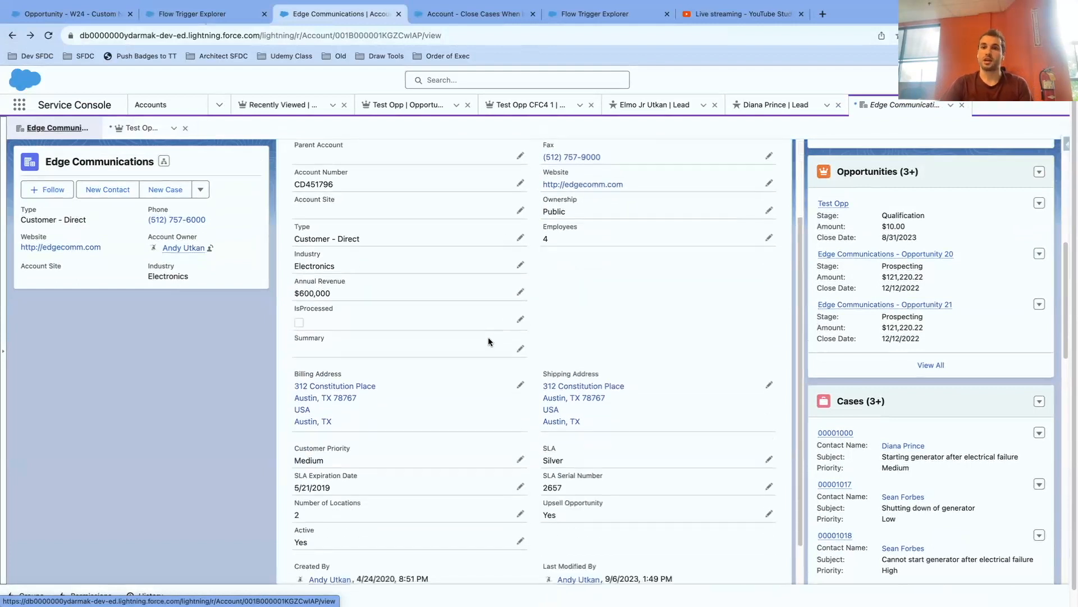
scroll(488, 341, "up", 2)
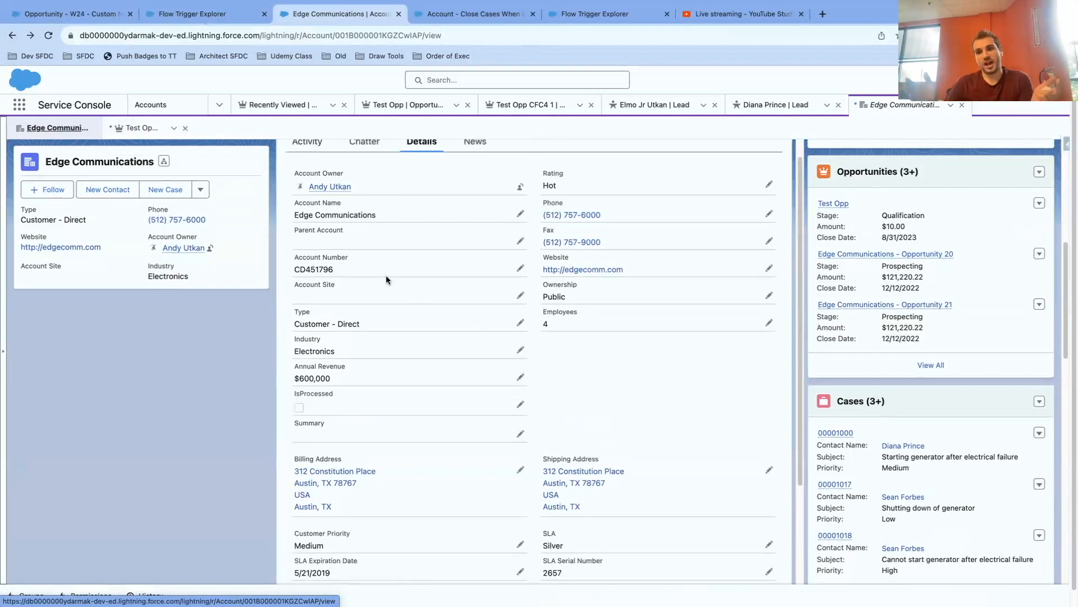
scroll(386, 278, "up", 1)
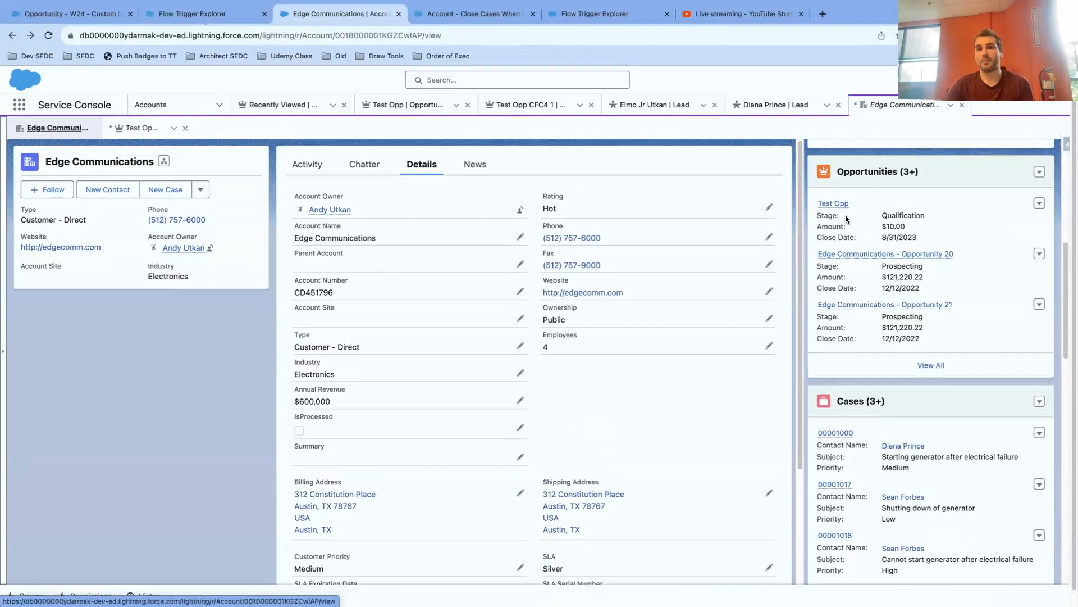
left_click(833, 203)
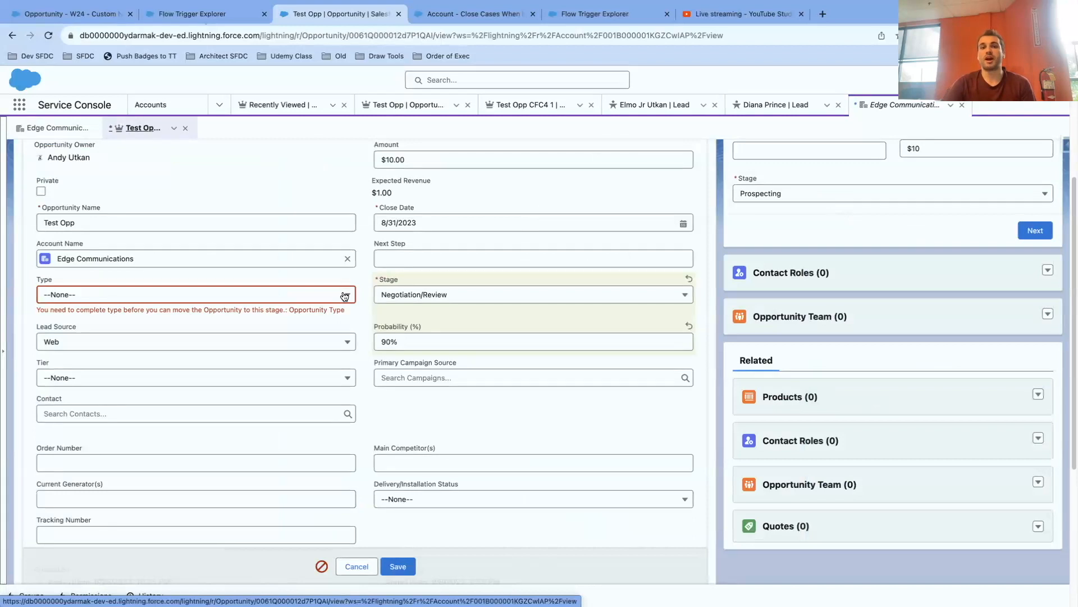
left_click(354, 568)
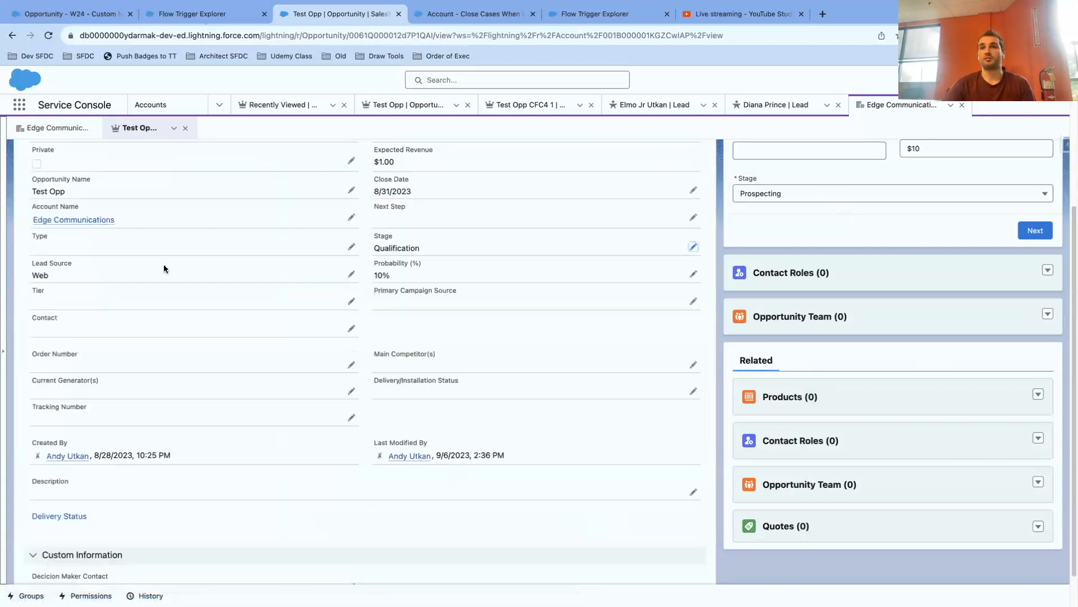
Edit the Test Opp details with Stage set to Negotiation/Review and Type left empty, and try to save the record under the before-save flow.
scroll(153, 258, "up", 1)
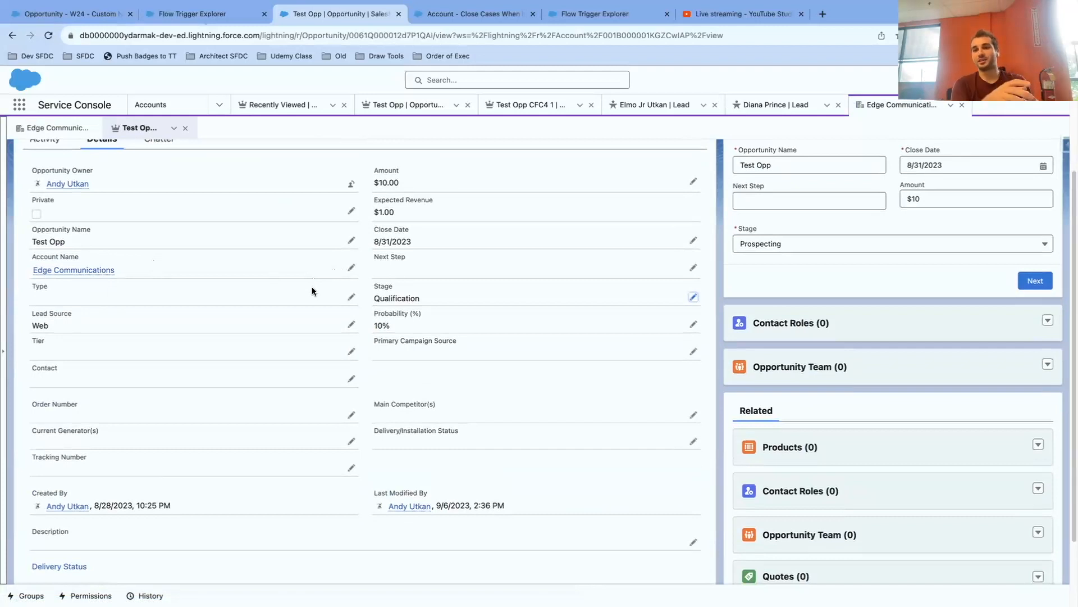
scroll(313, 288, "down", 1)
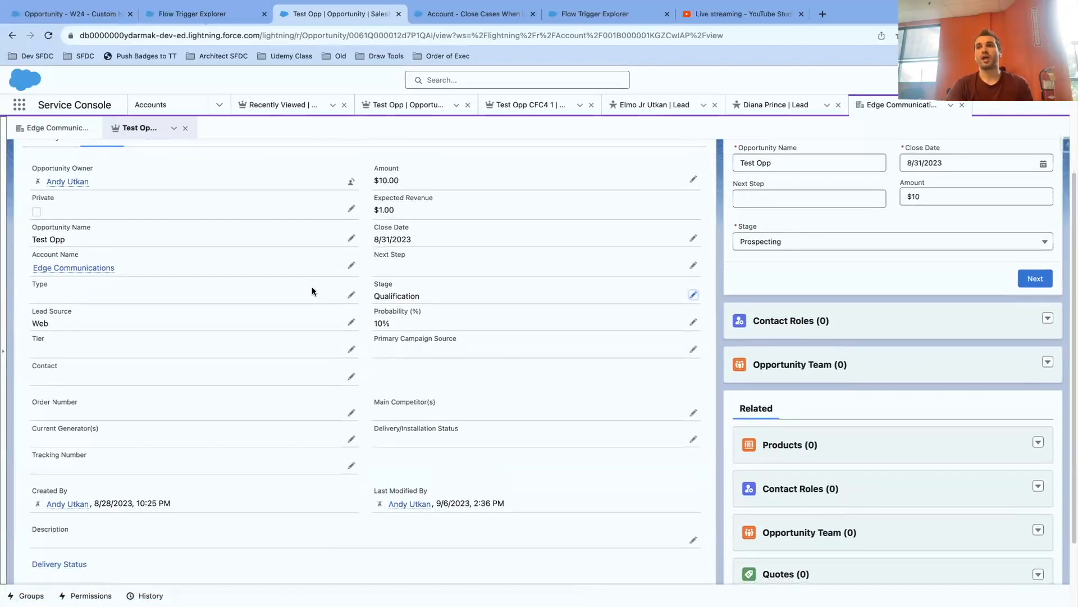
scroll(311, 288, "up", 1)
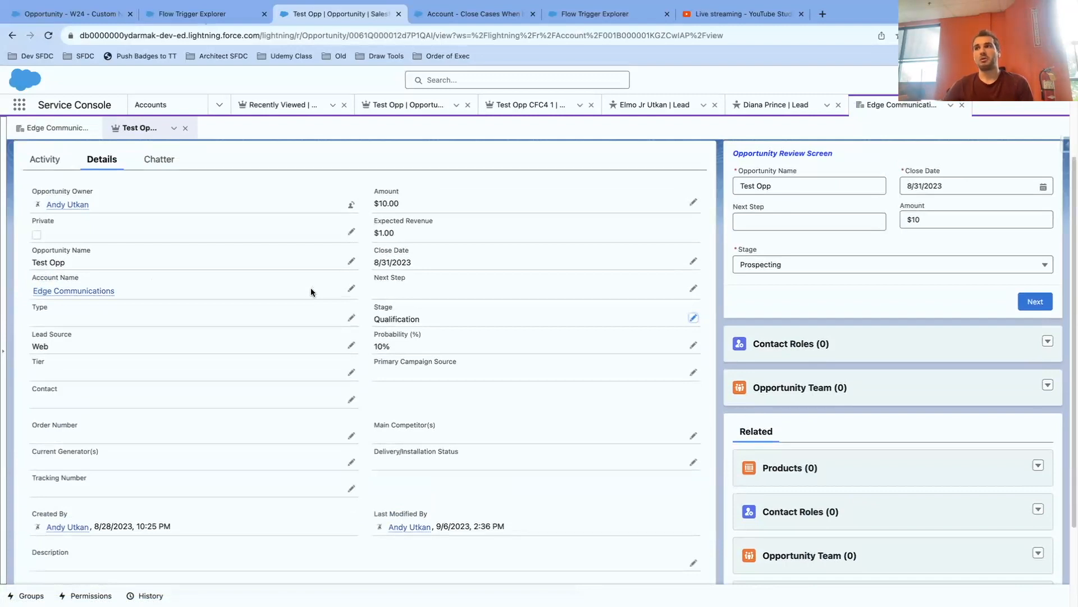
left_click(694, 318)
left_click(692, 334)
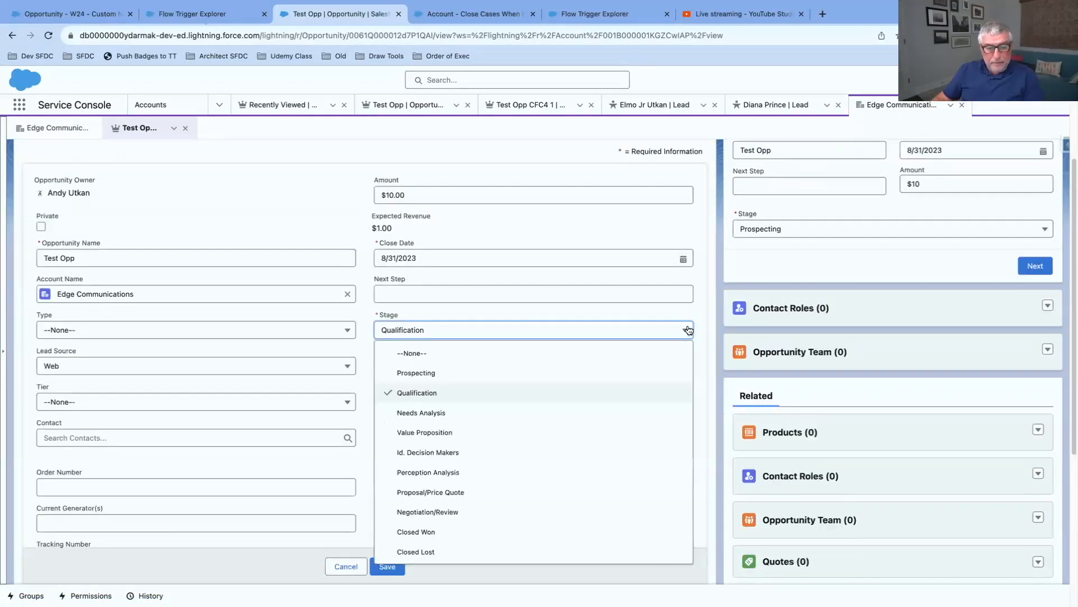
left_click(566, 518)
left_click(389, 567)
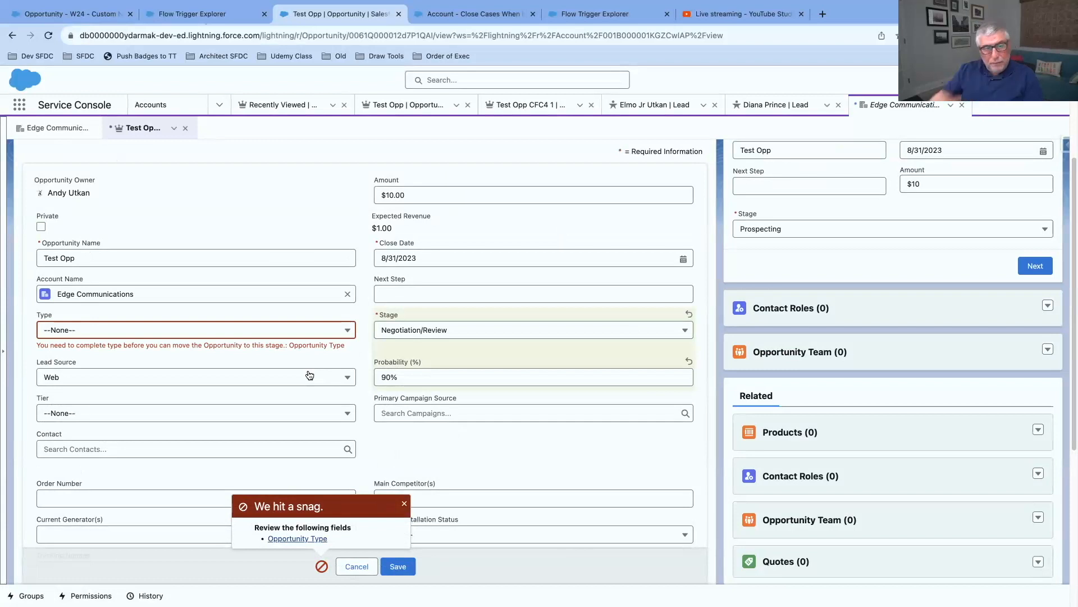
Discard the unsaved Test Opp edit and try to mark Negotiation/Review as the current stage in the sales path.
scroll(314, 191, "up", 3)
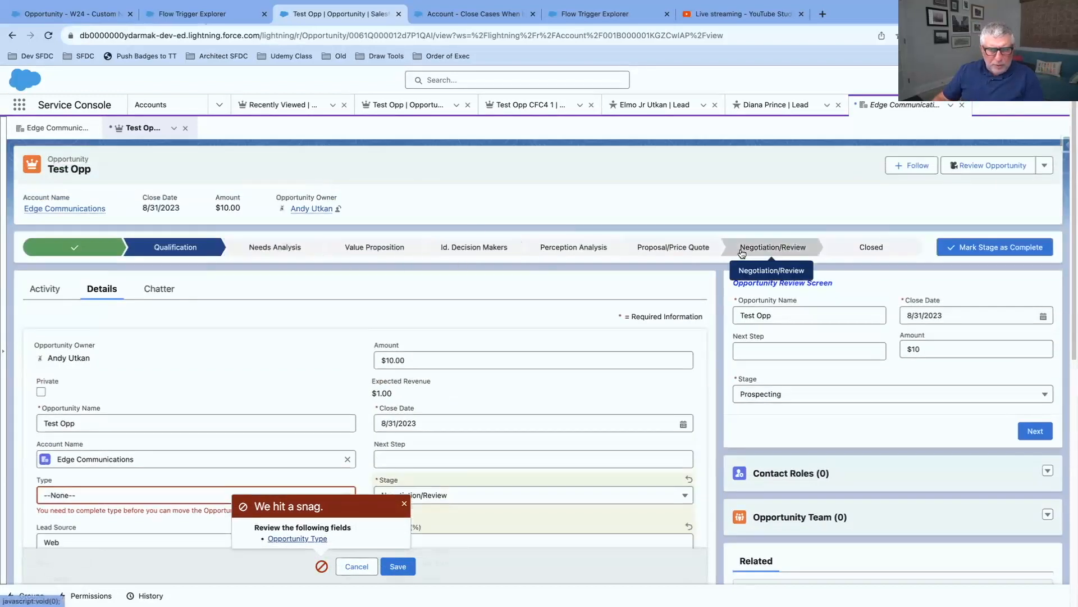
left_click(359, 566)
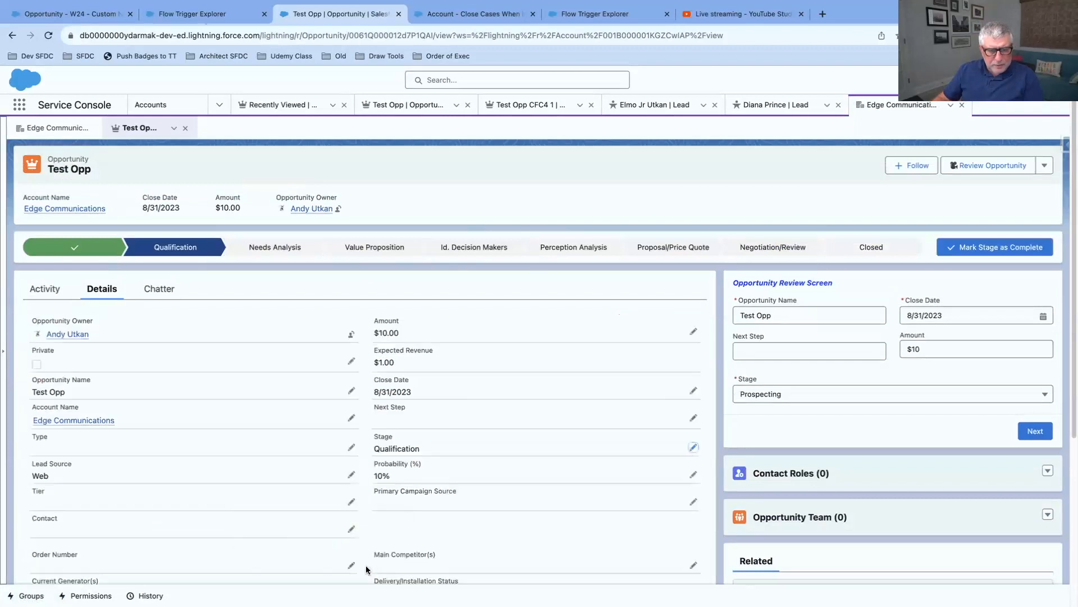
left_click(785, 254)
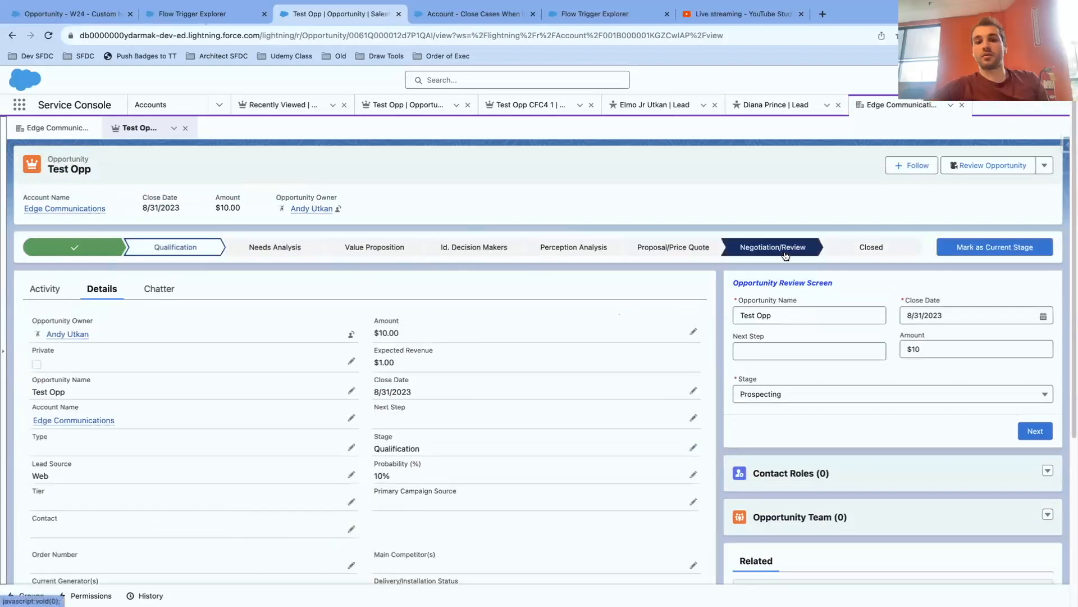
left_click(1005, 250)
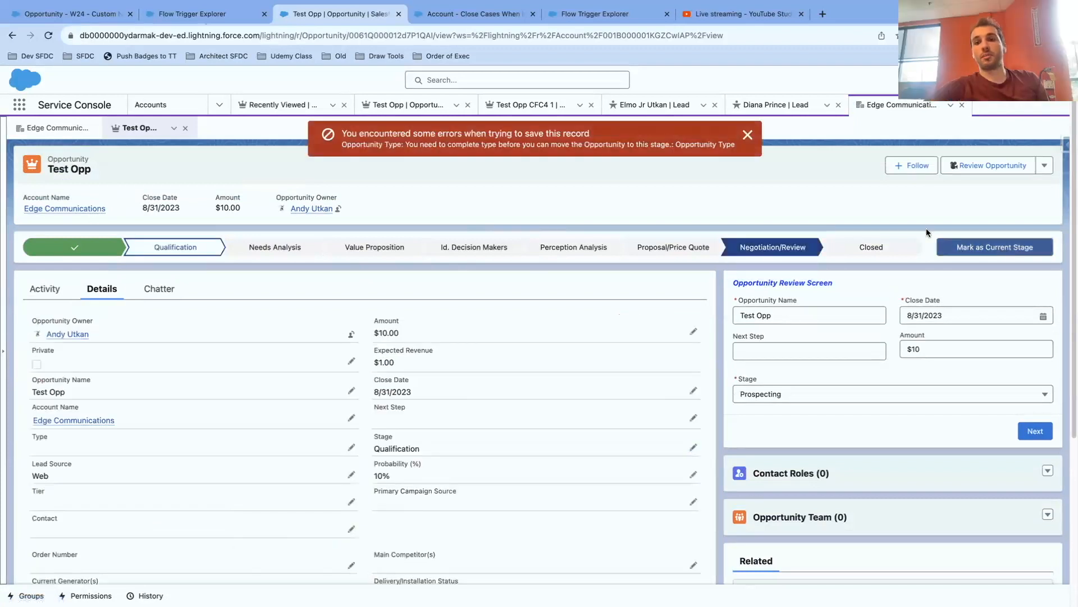
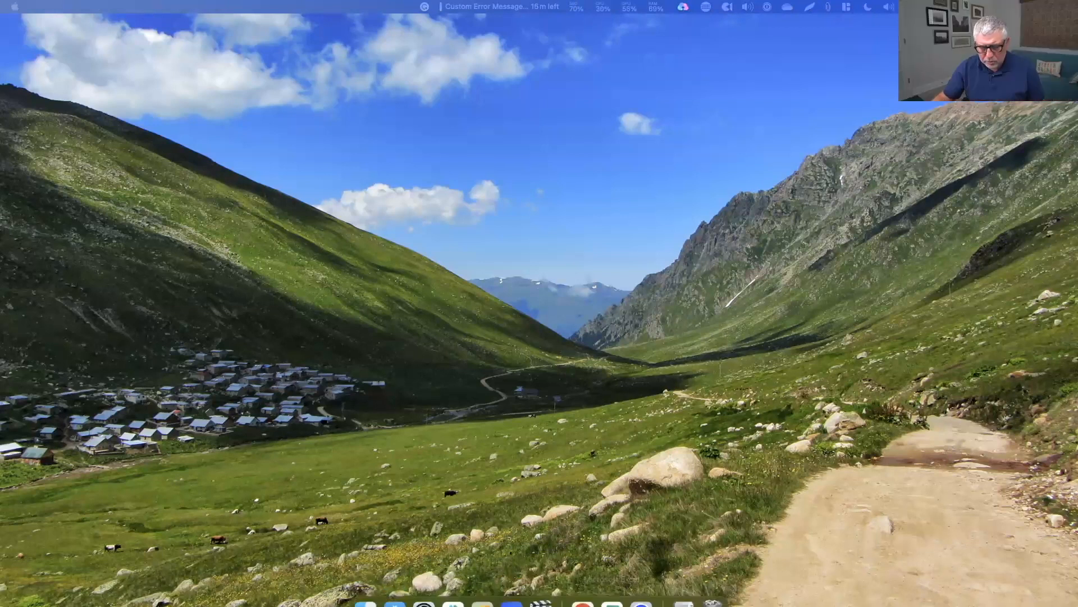
Switch to Google Chrome, open the Custom Error element in version 8 of the No Type Cheerios error flow, and deactivate that version.
mouse_move(582, 584)
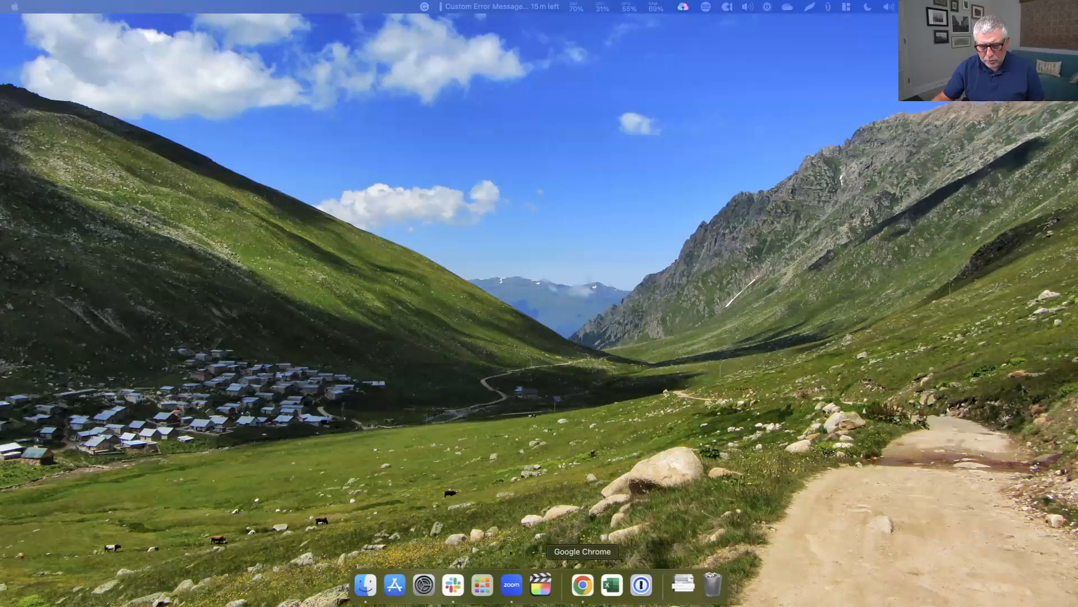
left_click(588, 581)
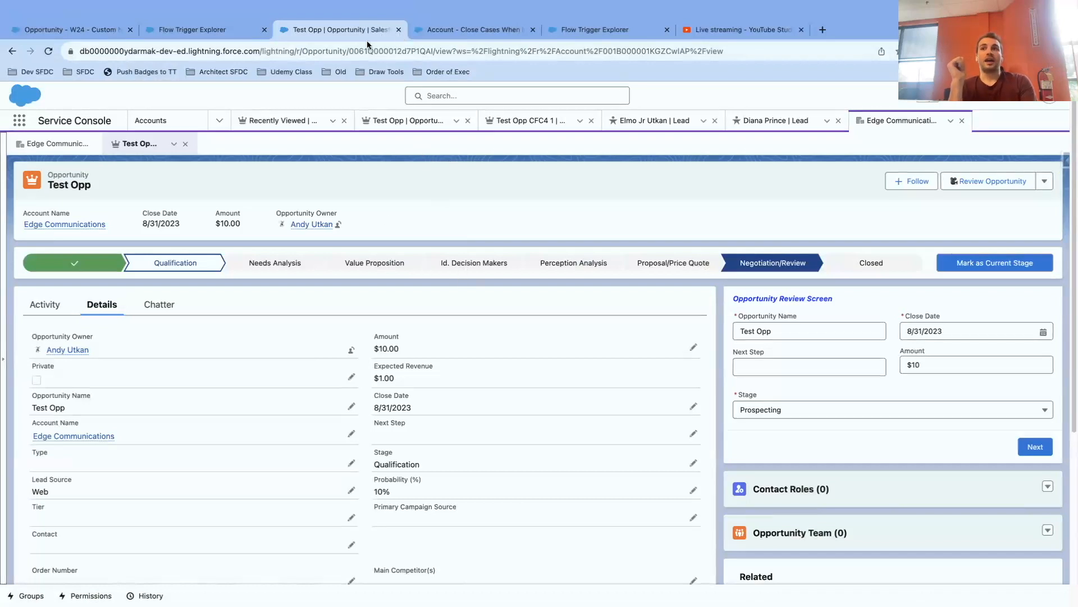
left_click(201, 27)
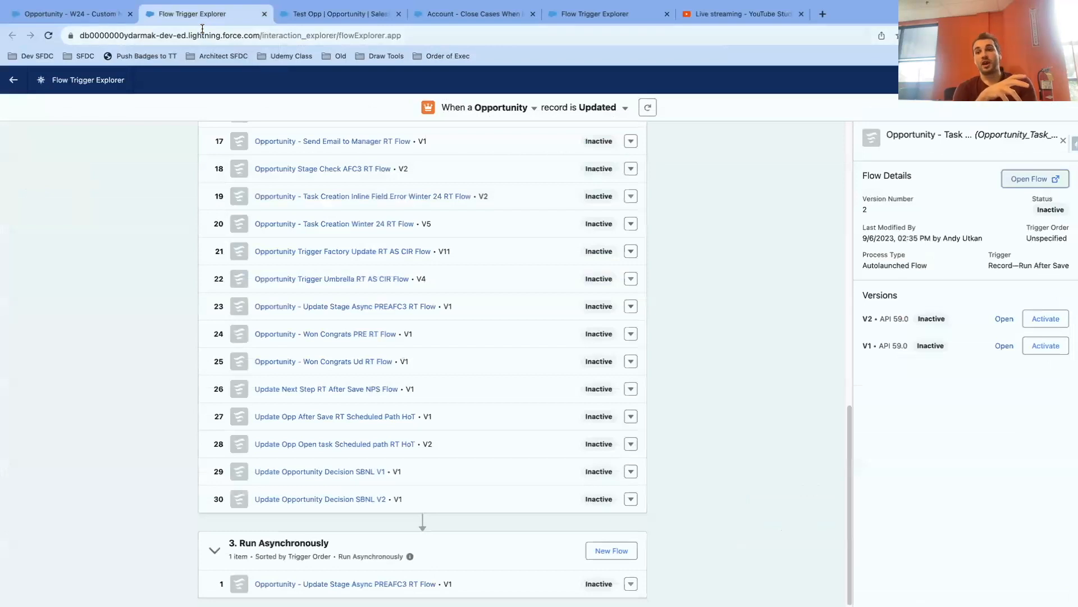
left_click(79, 17)
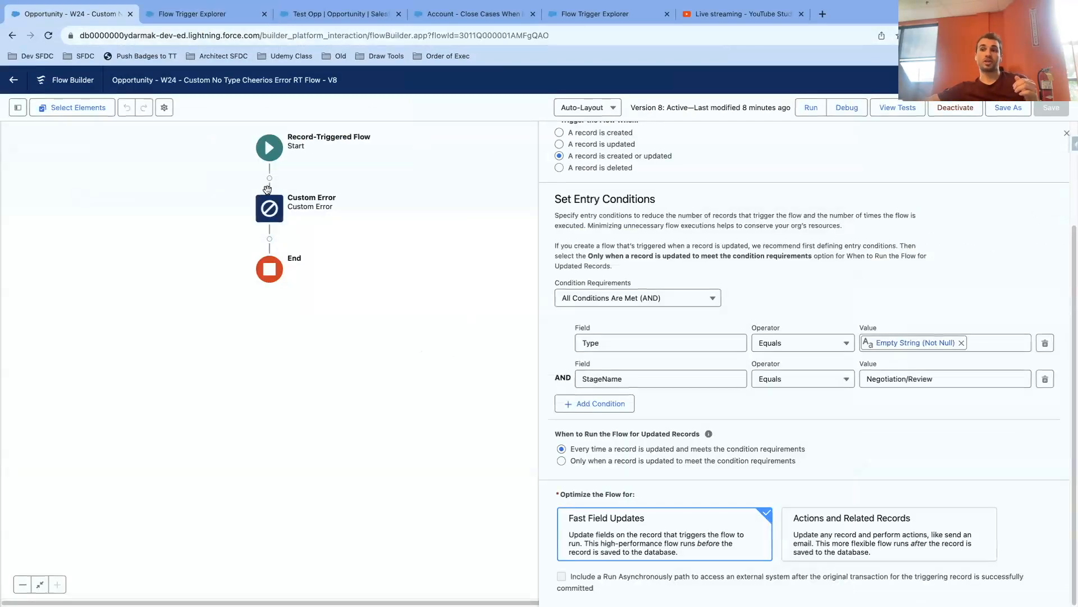
left_click(270, 207)
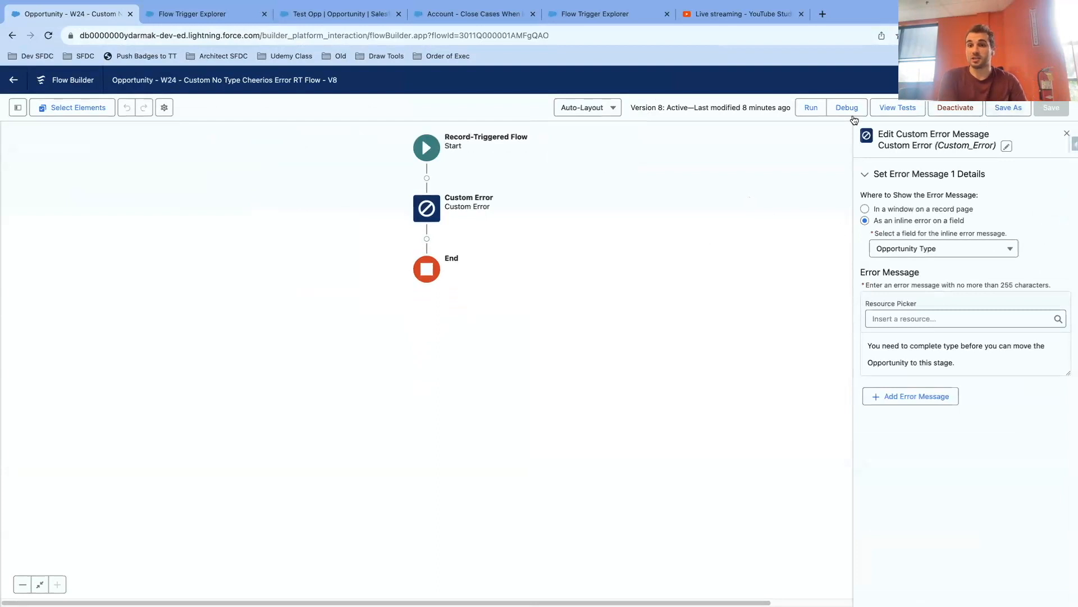
left_click(955, 114)
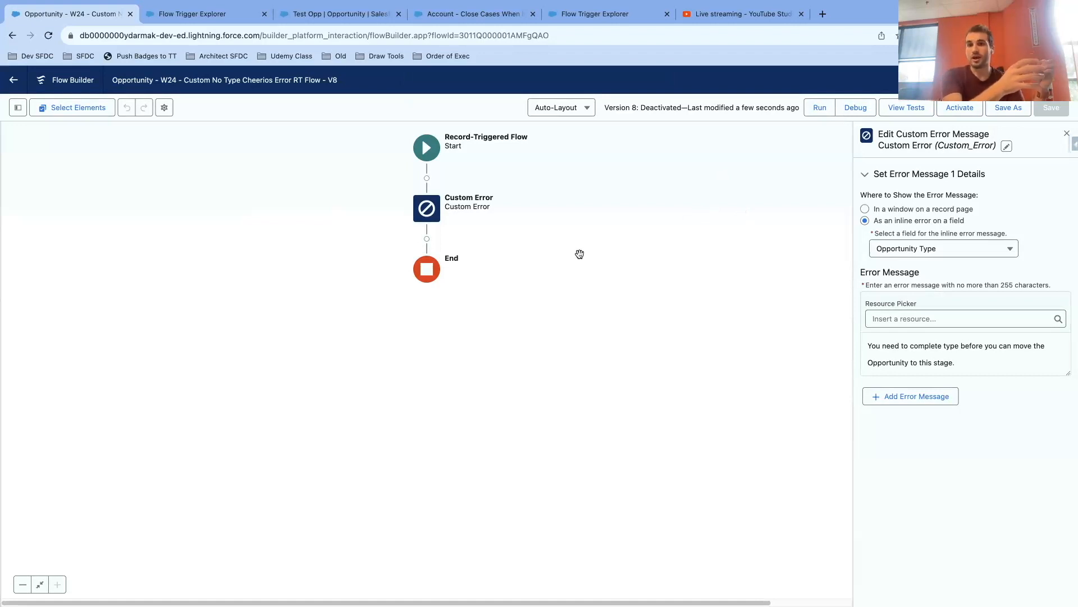
Create a new variable resource with the API name ErrorTextVar and the data type Text.
left_click(18, 108)
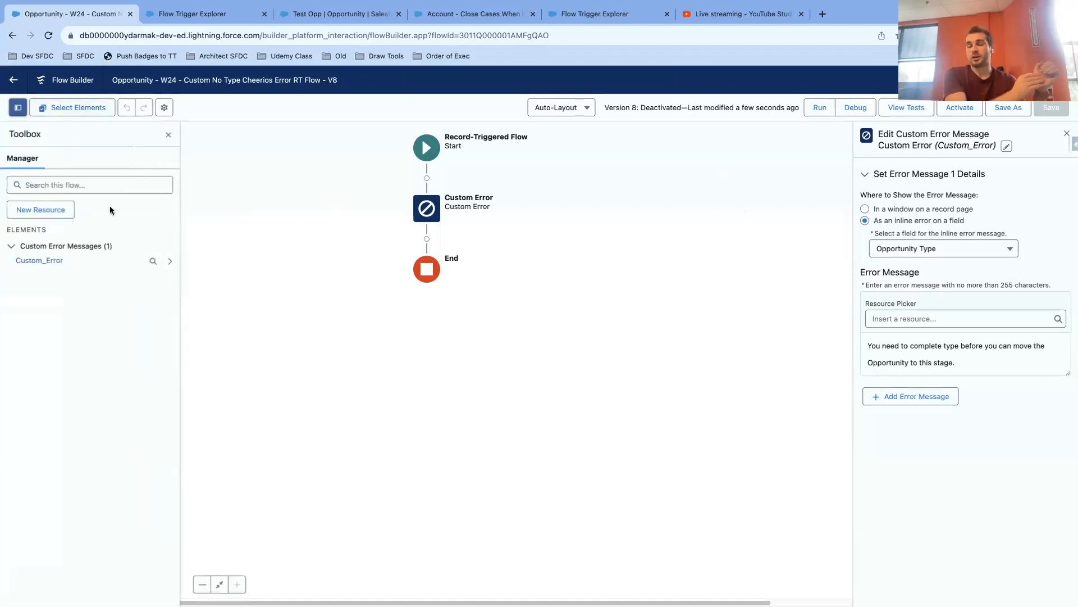
left_click(60, 212)
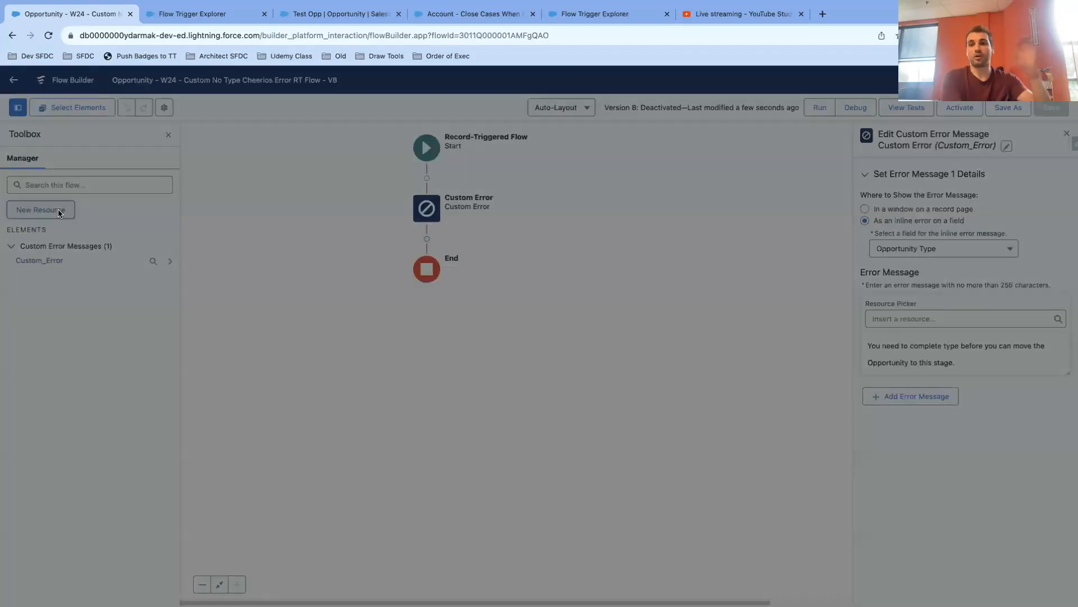
left_click(453, 289)
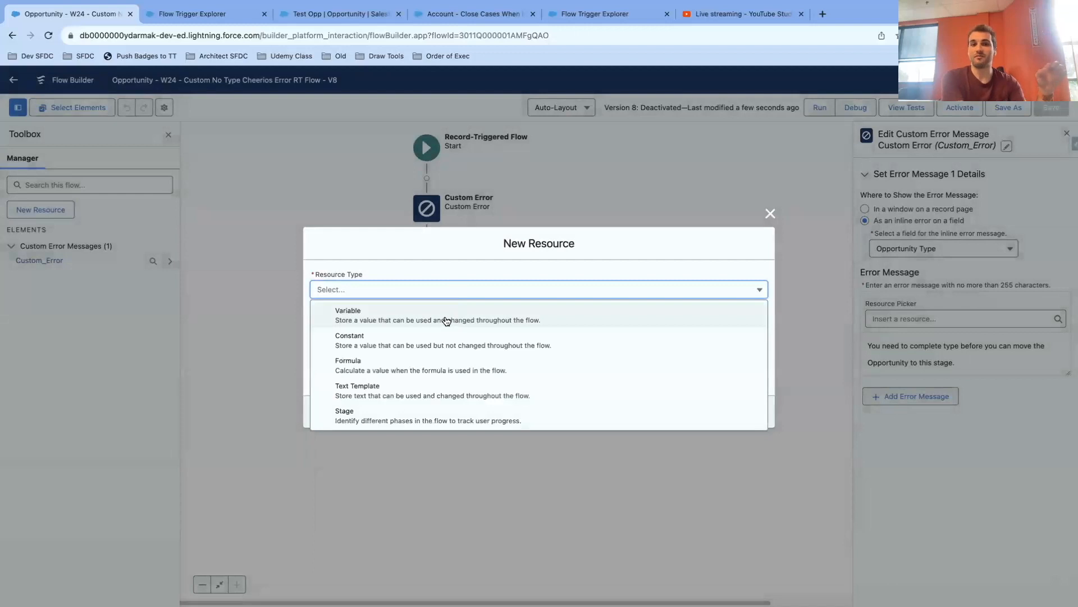
left_click(445, 318)
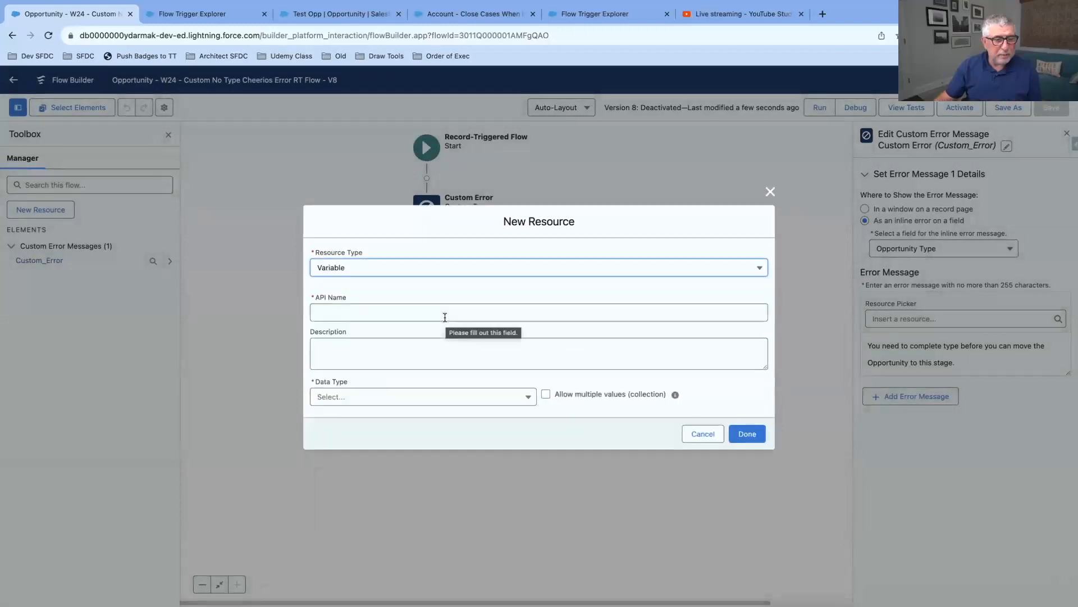
left_click(449, 307)
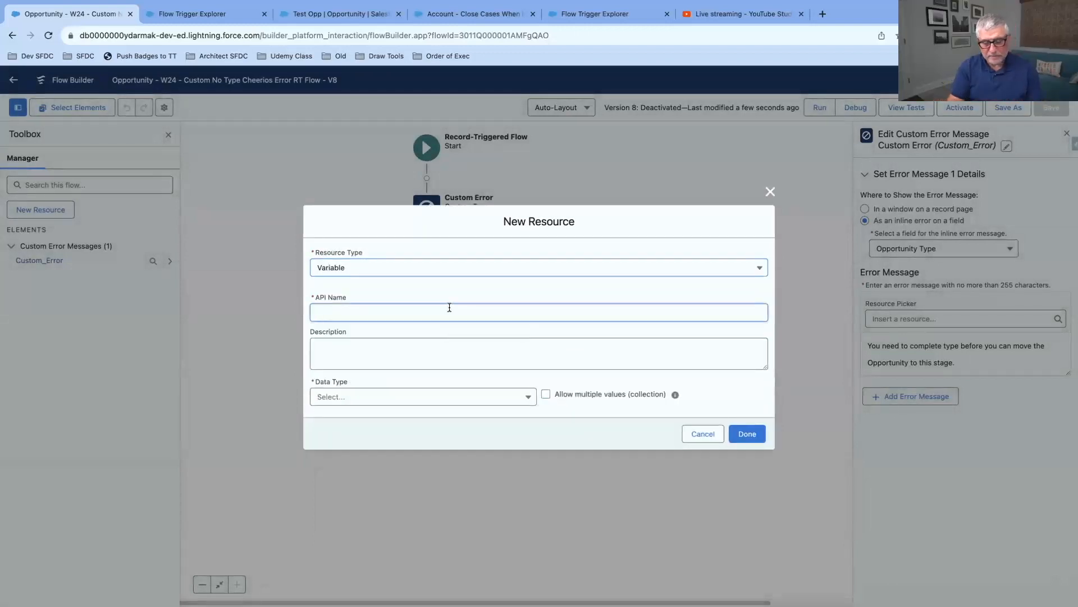
type("Errorm")
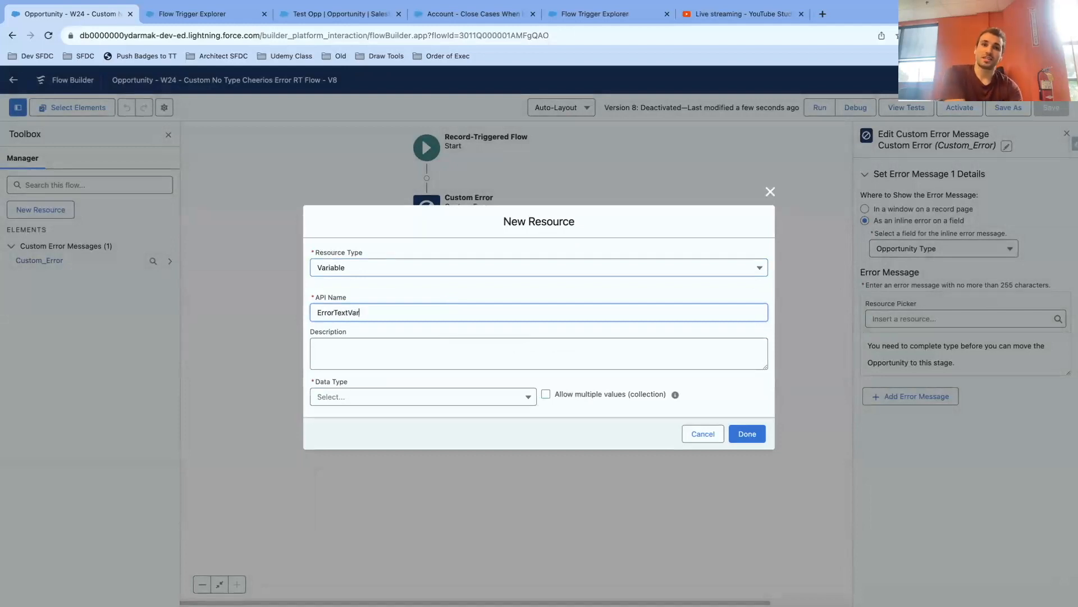
left_click(498, 397)
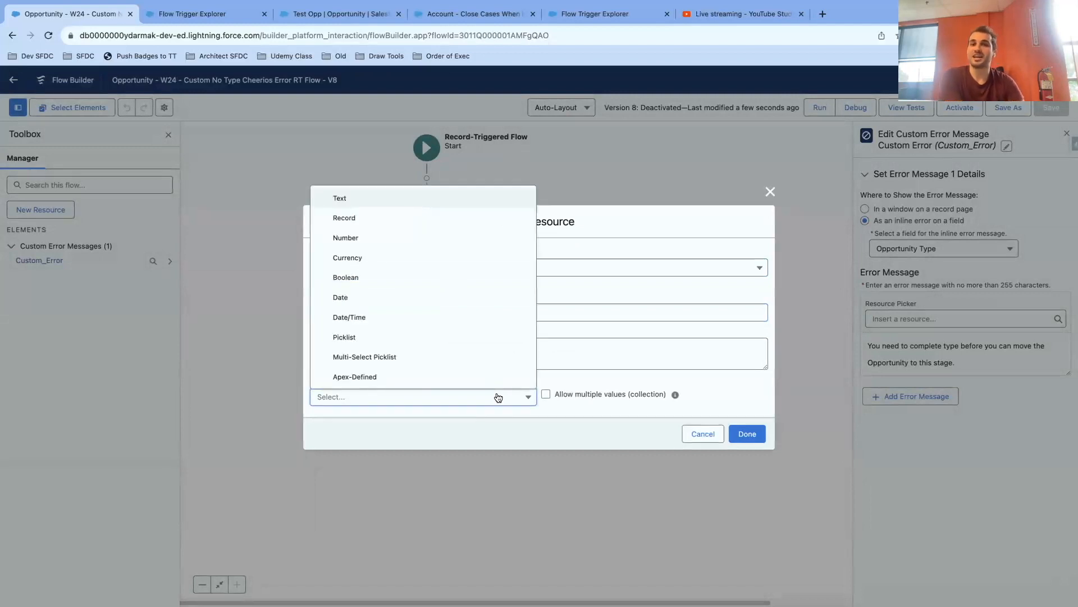
left_click(450, 196)
Fill ErrorTextVar's default value with several repetitions of "This is going to be a very loong message" and finish creating the variable.
left_click(444, 394)
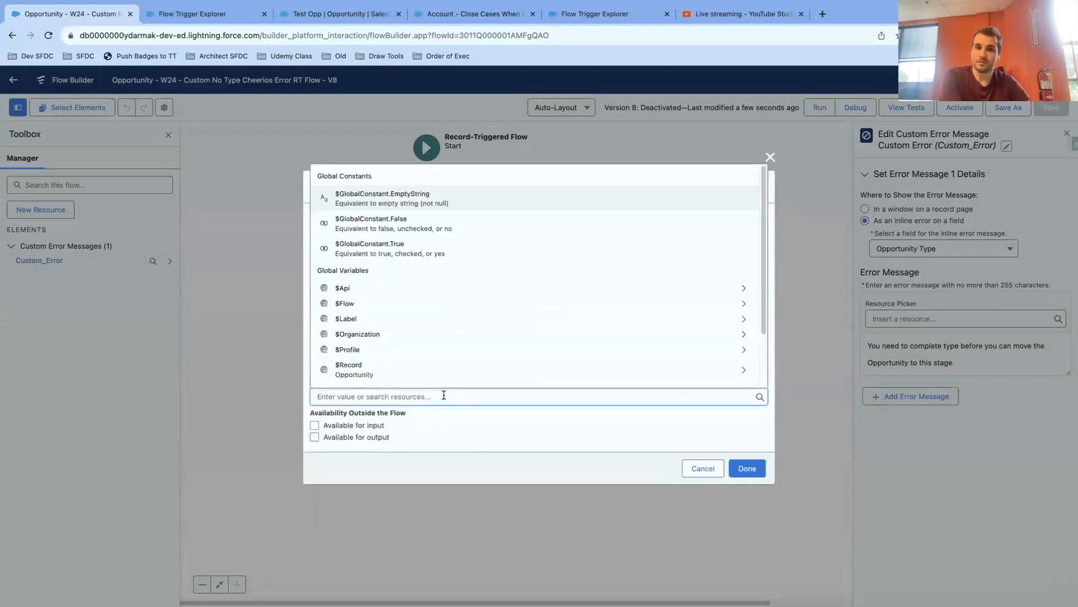
type("This")
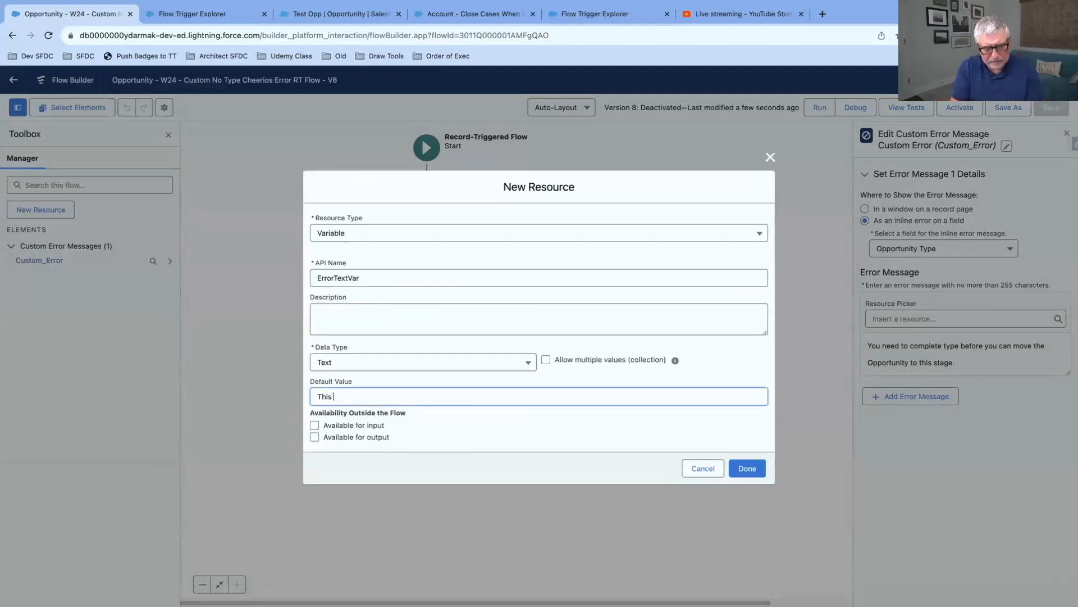
type(" is going to ")
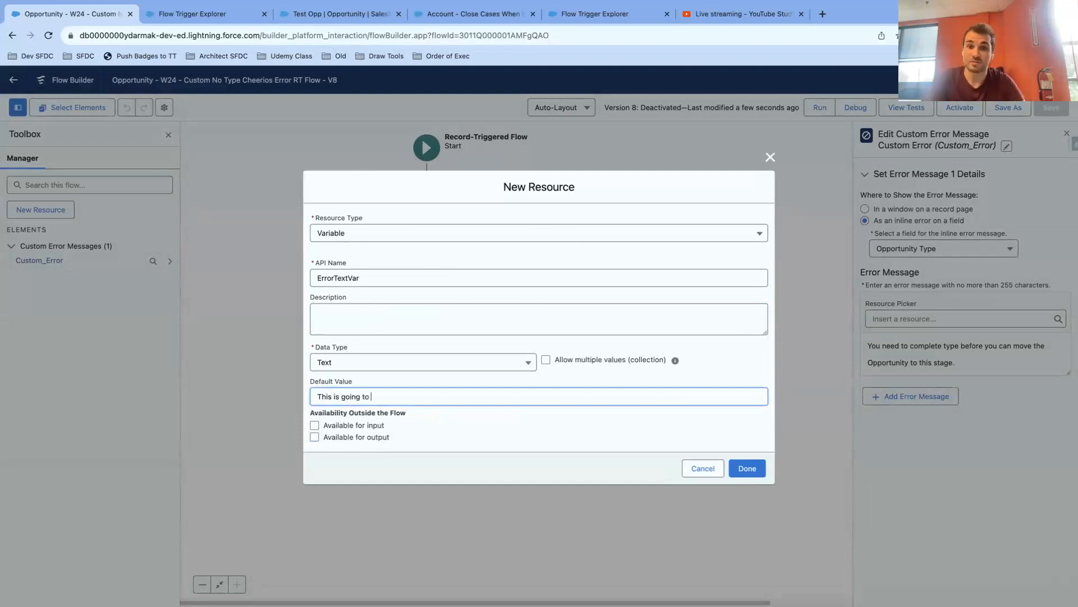
type("be a very")
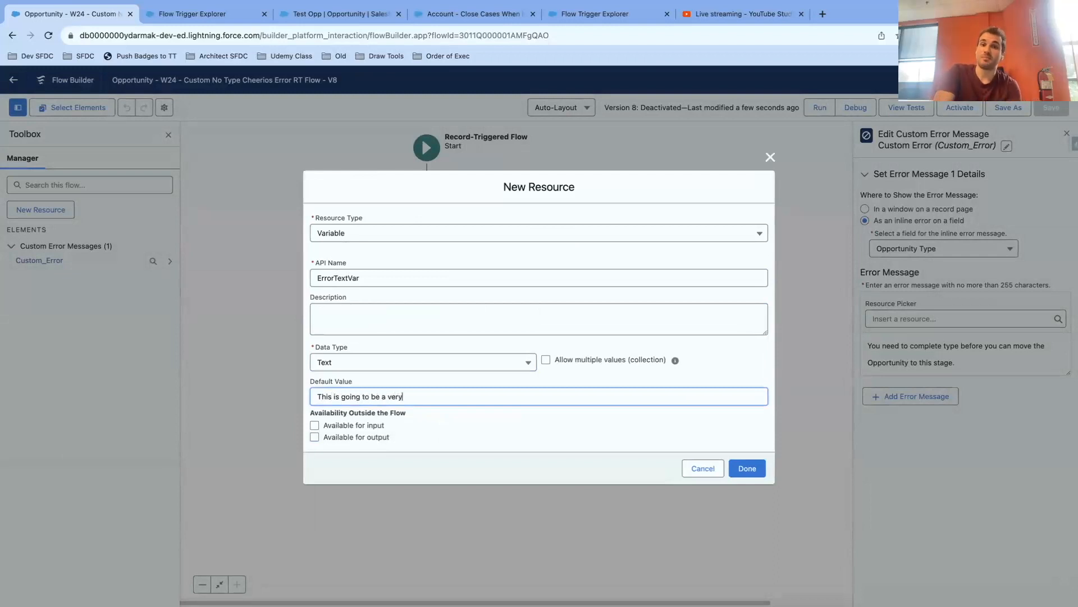
type(" loong message")
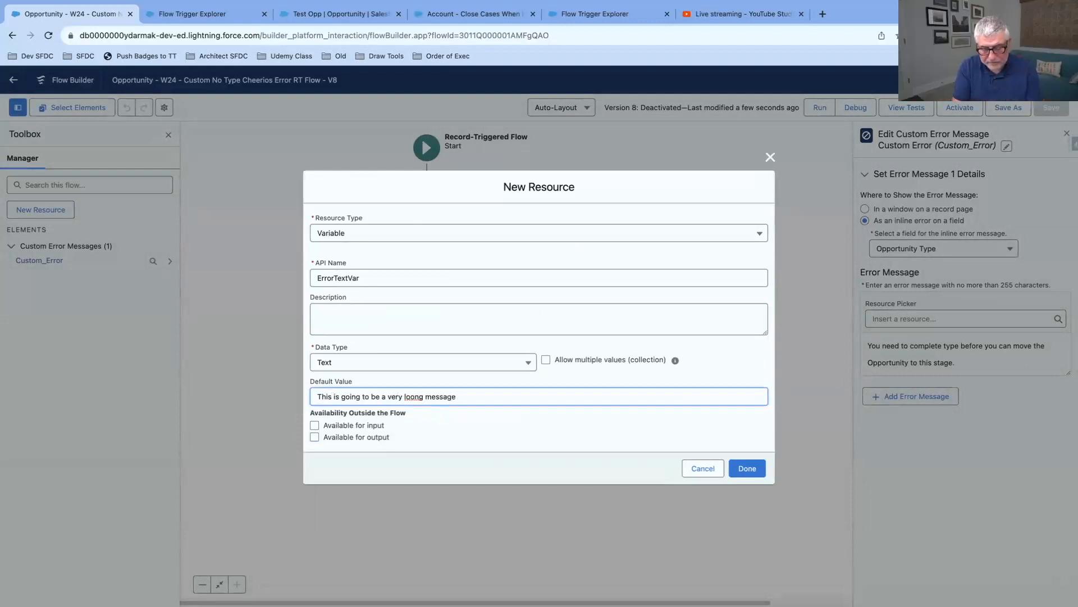
left_click_drag(482, 400, 226, 398)
key("ctrl+c")
left_click(476, 404)
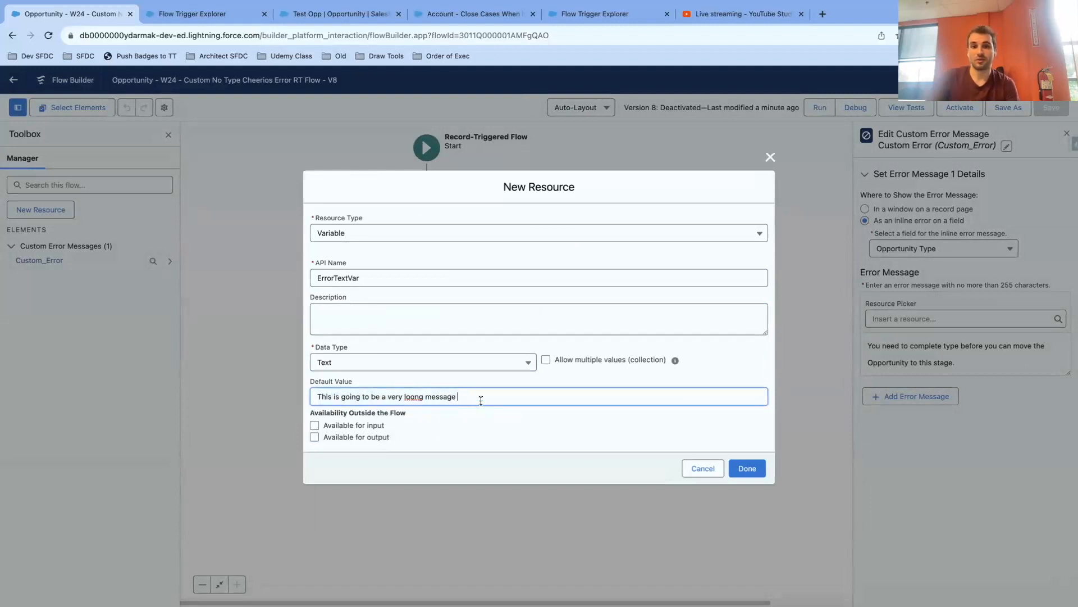
key("ctrl+v")
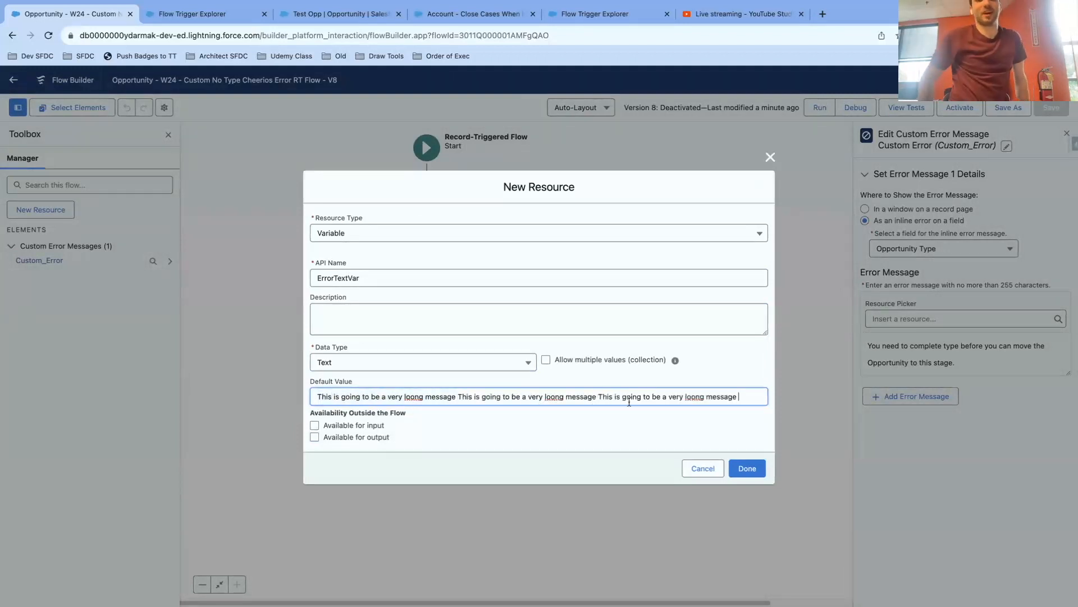
key("ctrl+v")
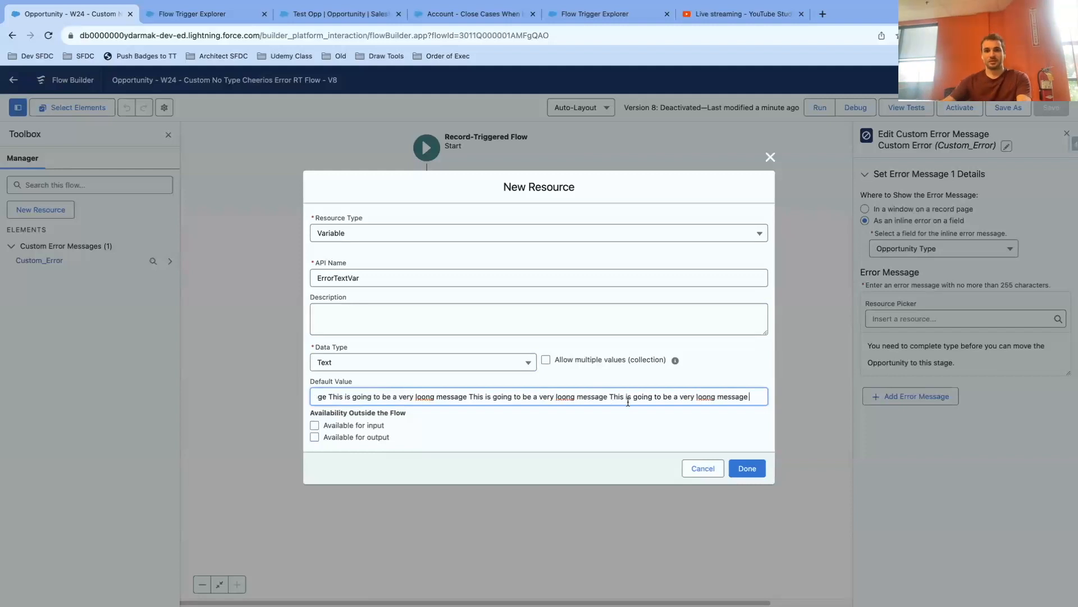
left_click(742, 468)
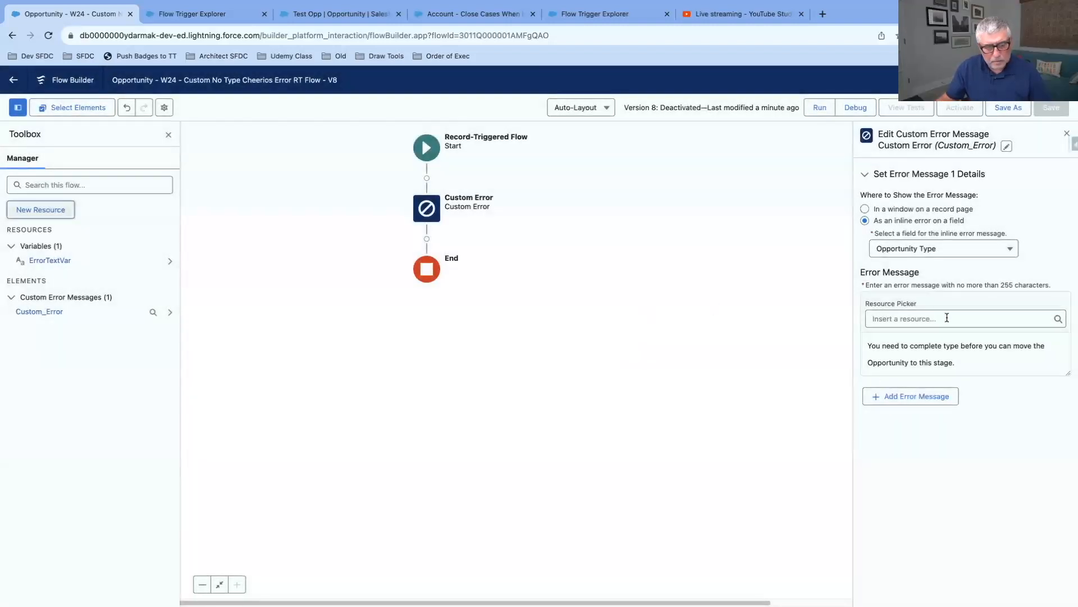
Reopen the ErrorTextVar variable and check the full length of its default value.
left_click(53, 262)
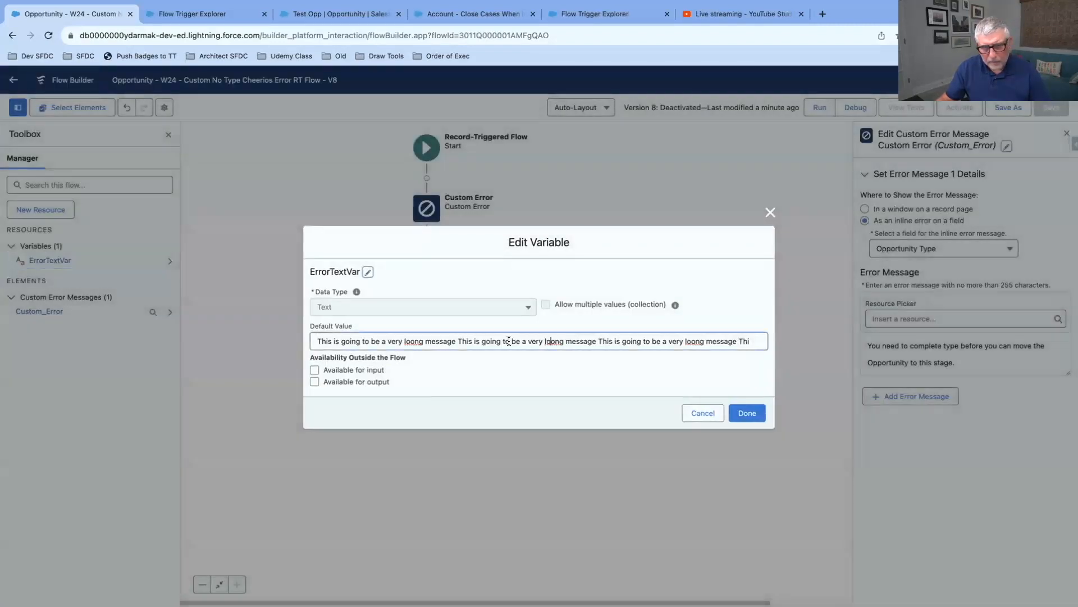
left_click_drag(509, 341, 820, 339)
left_click(759, 342)
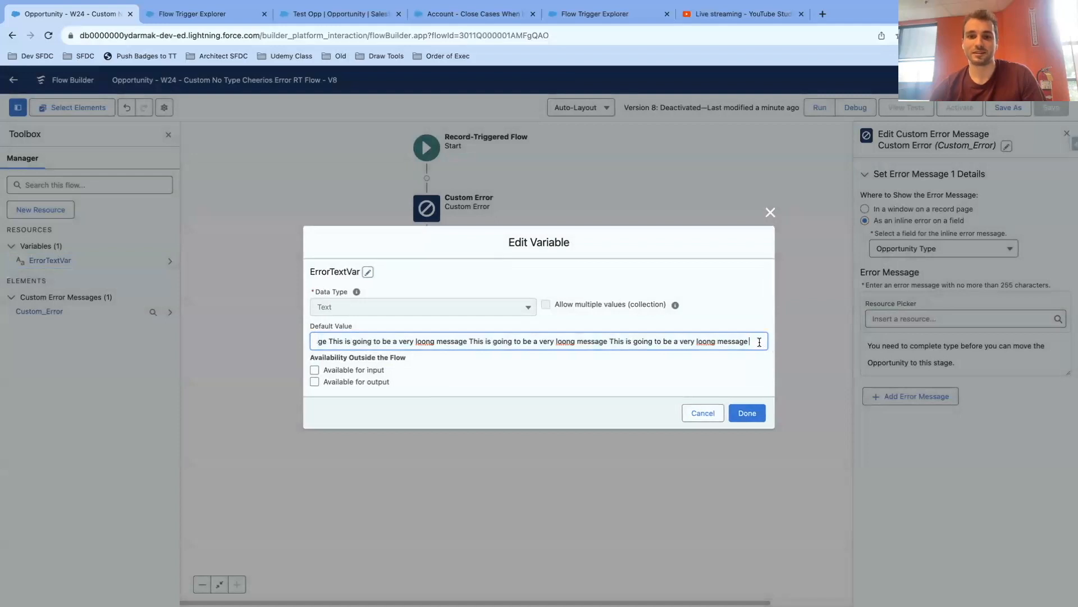
left_click_drag(759, 342, 137, 334)
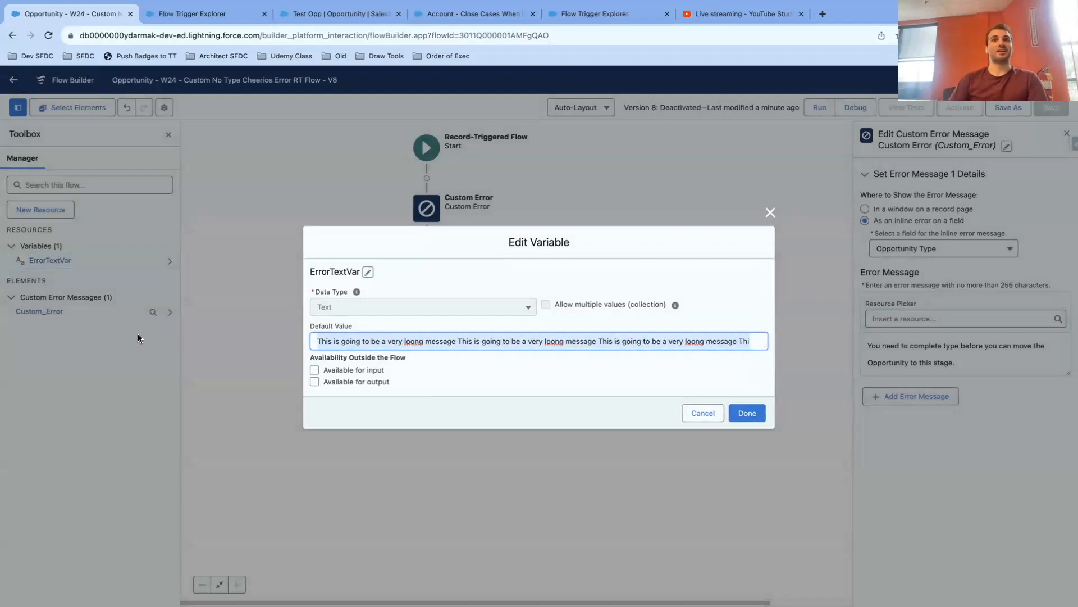
left_click(575, 344)
left_click_drag(575, 344, 817, 347)
left_click(760, 344)
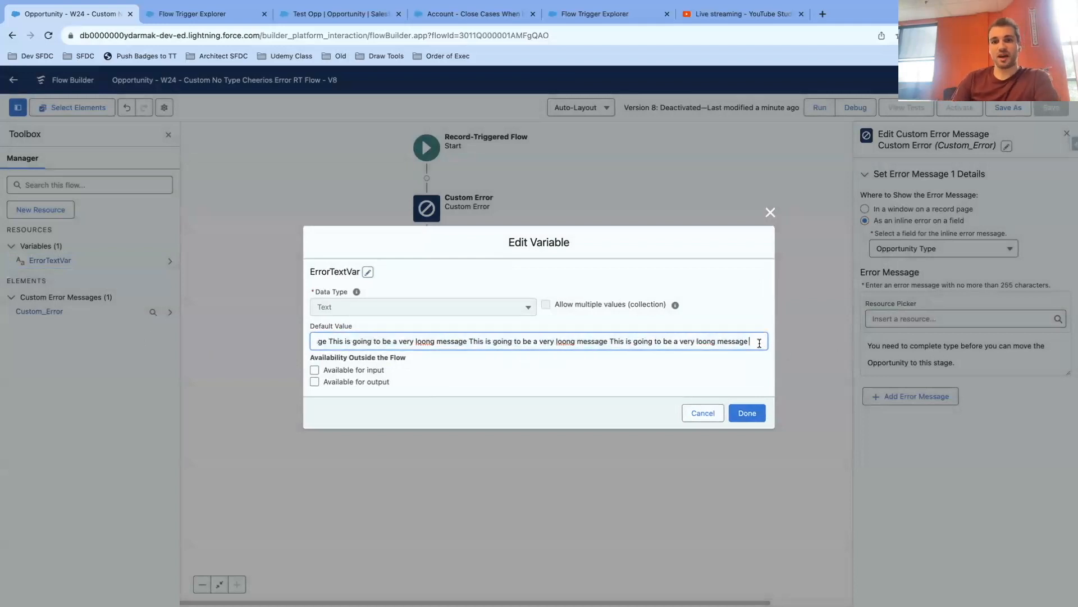
left_click(757, 414)
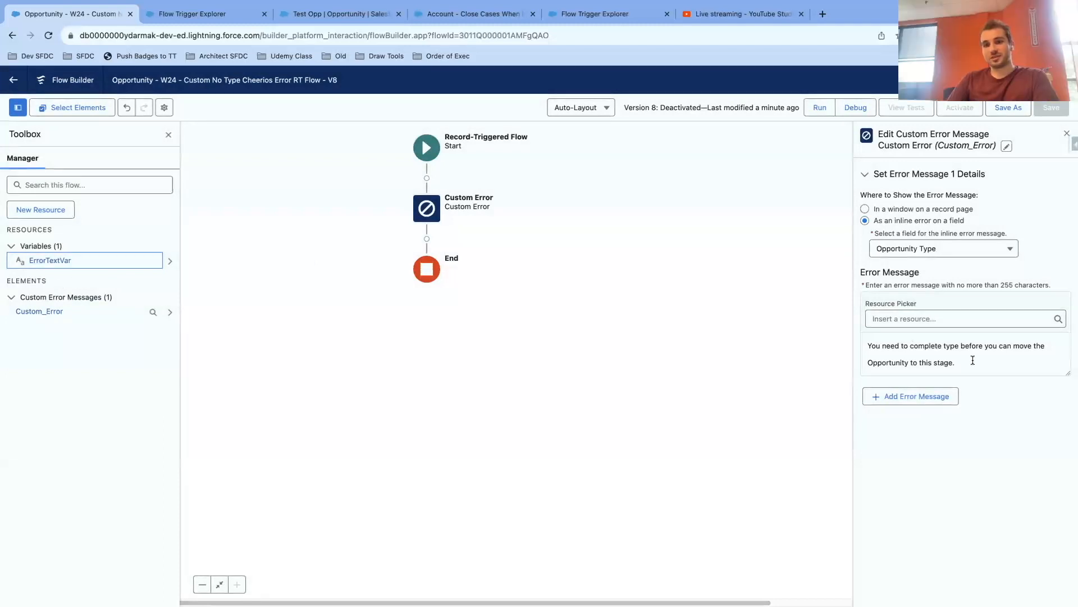
Insert the ErrorTextVar variable after the existing text of the custom error message.
left_click(911, 318)
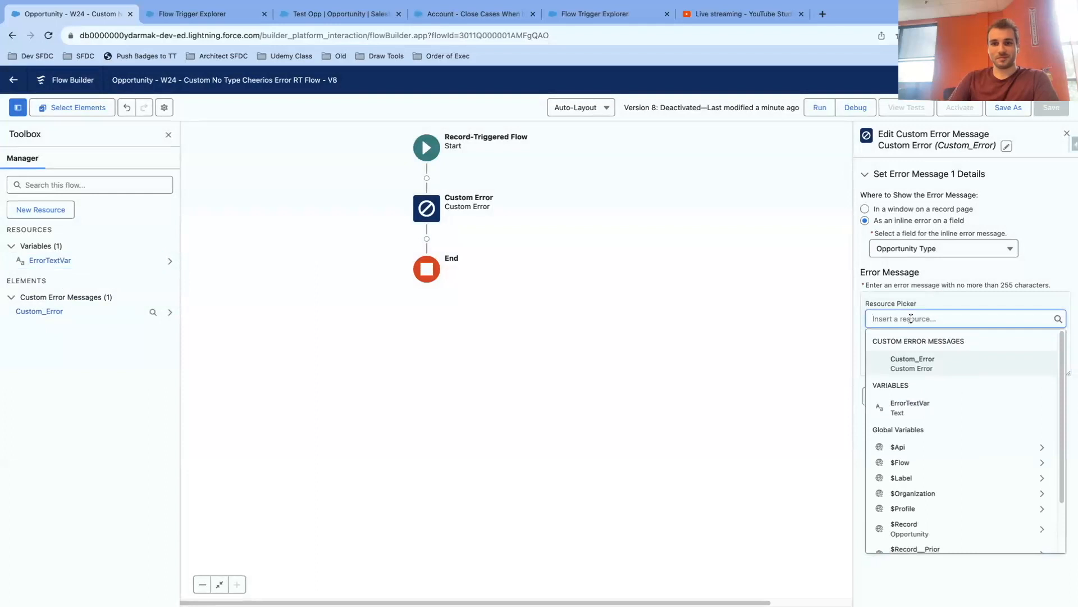
left_click(908, 406)
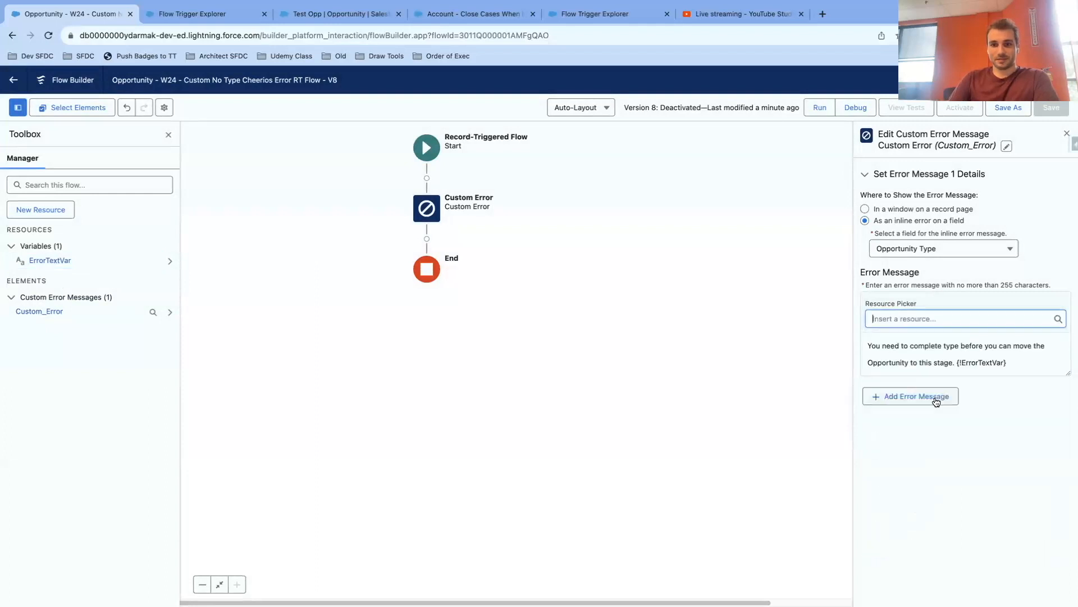
left_click(956, 440)
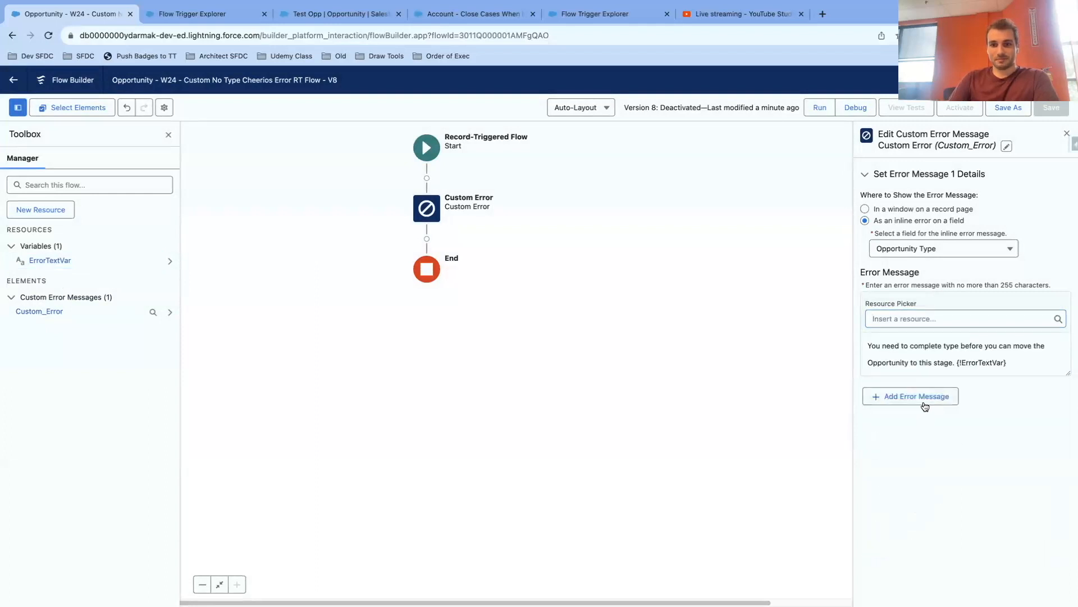
Save the flow as new version 9 and activate that version.
left_click(1011, 112)
left_click(756, 418)
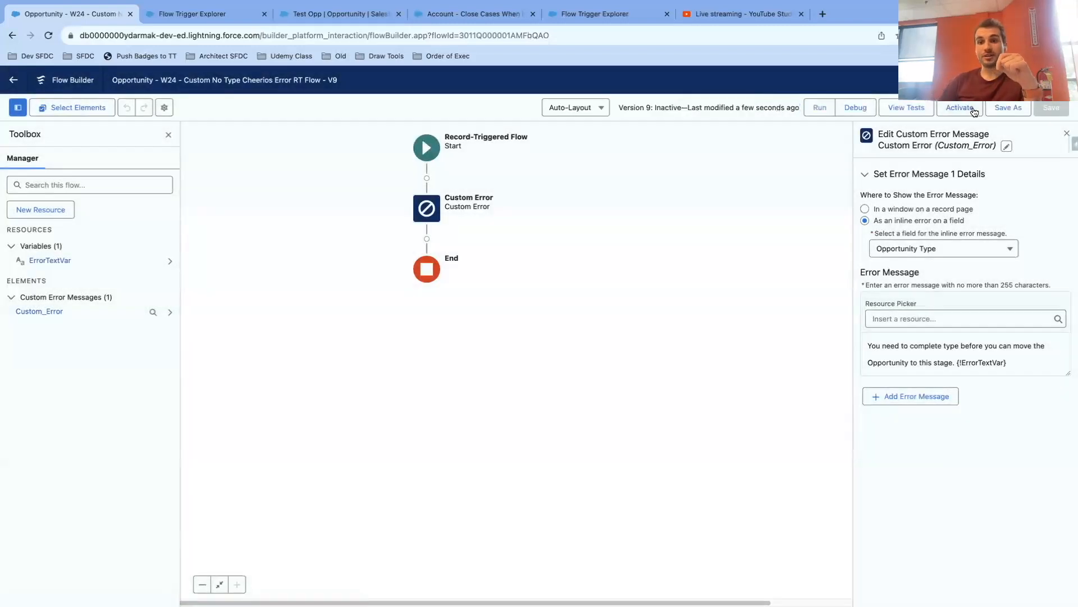
left_click(975, 112)
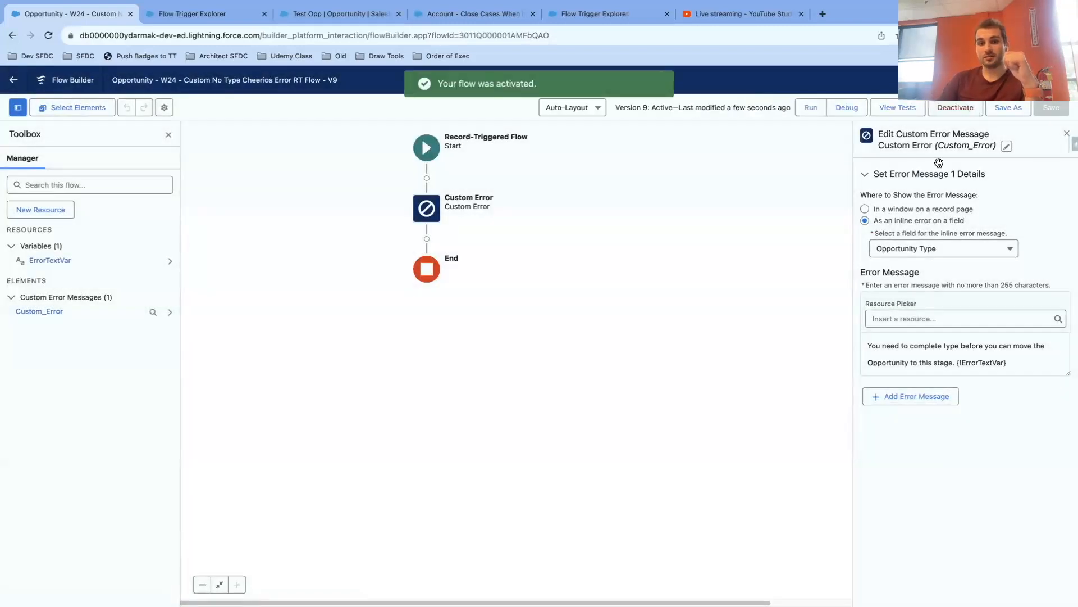
Return to the Test Opp opportunity and mark its Qualification stage as complete in the sales path.
left_click(200, 17)
left_click(312, 20)
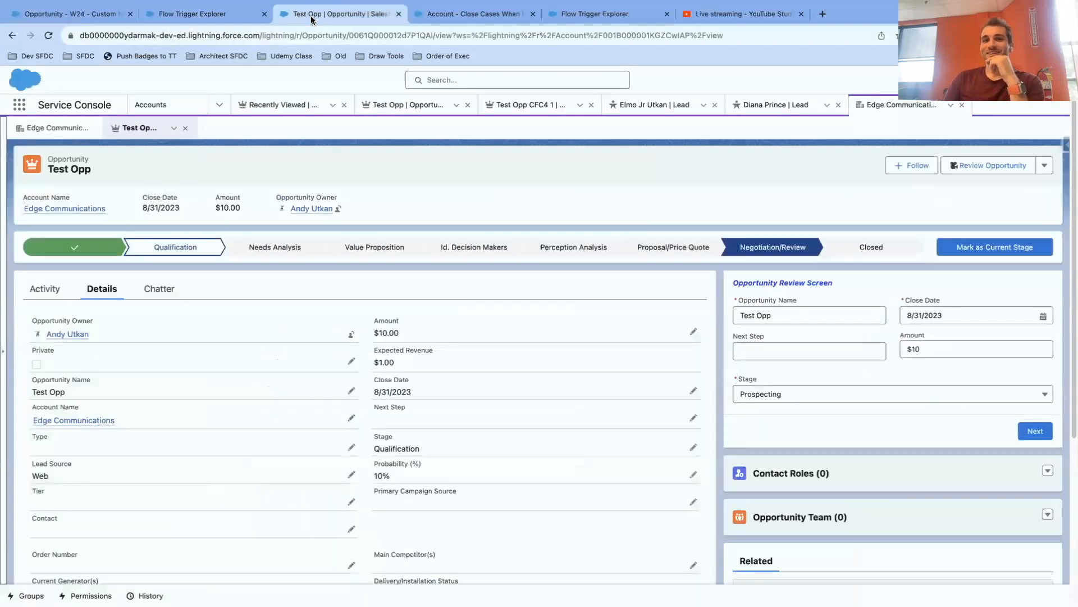
scroll(517, 322, "down", 5)
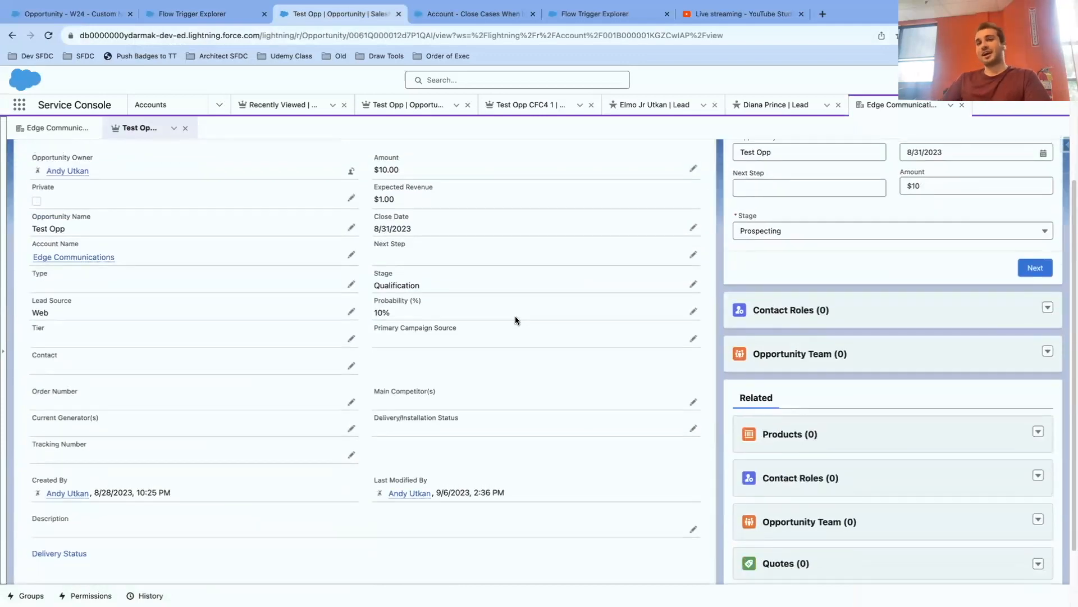
scroll(514, 316, "up", 4)
left_click(193, 219)
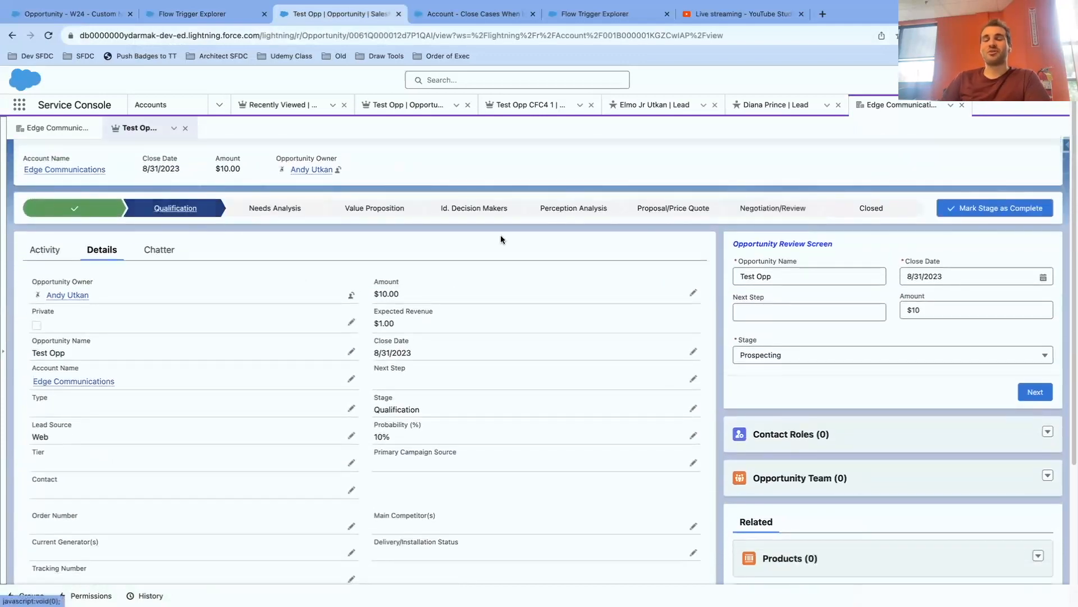
left_click(974, 211)
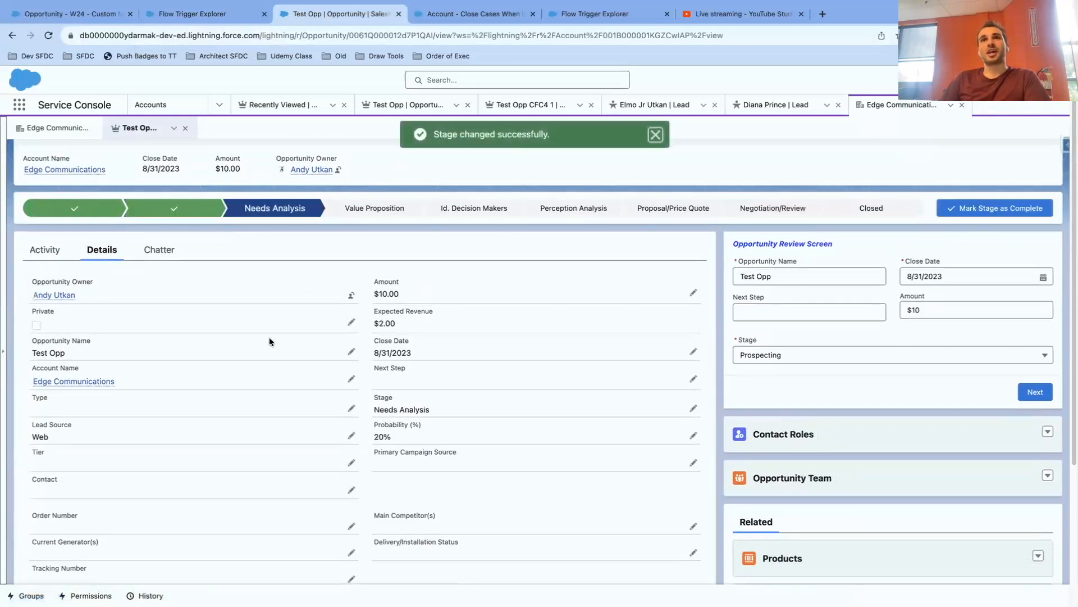
Edit the Test Opp details with Stage set to Negotiation/Review and Type left empty, and try to save the record under flow version 9.
scroll(248, 335, "down", 3)
scroll(248, 338, "up", 2)
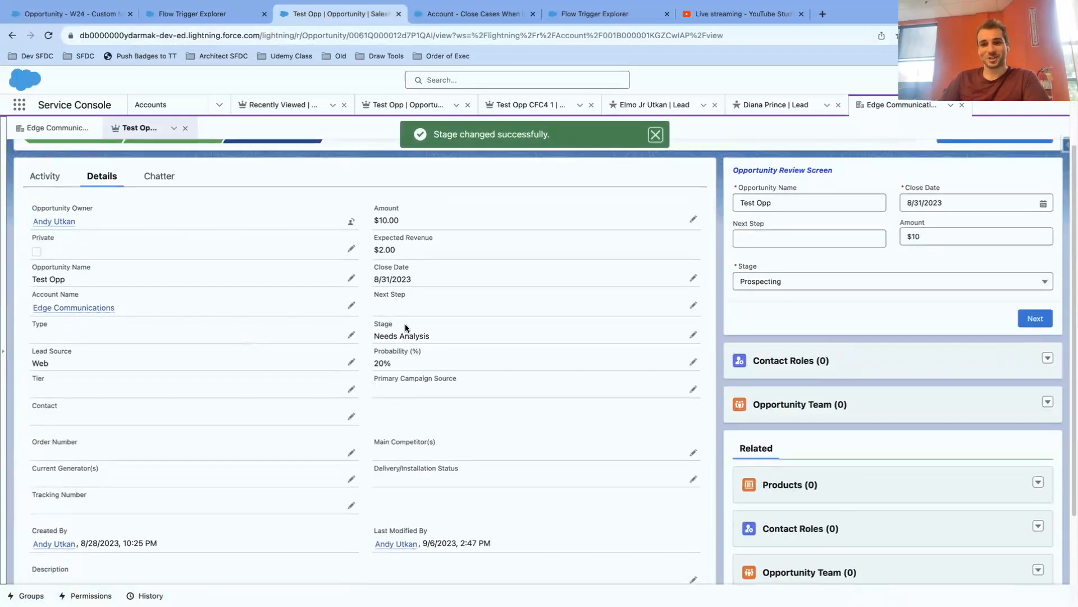
left_click(693, 335)
left_click(596, 345)
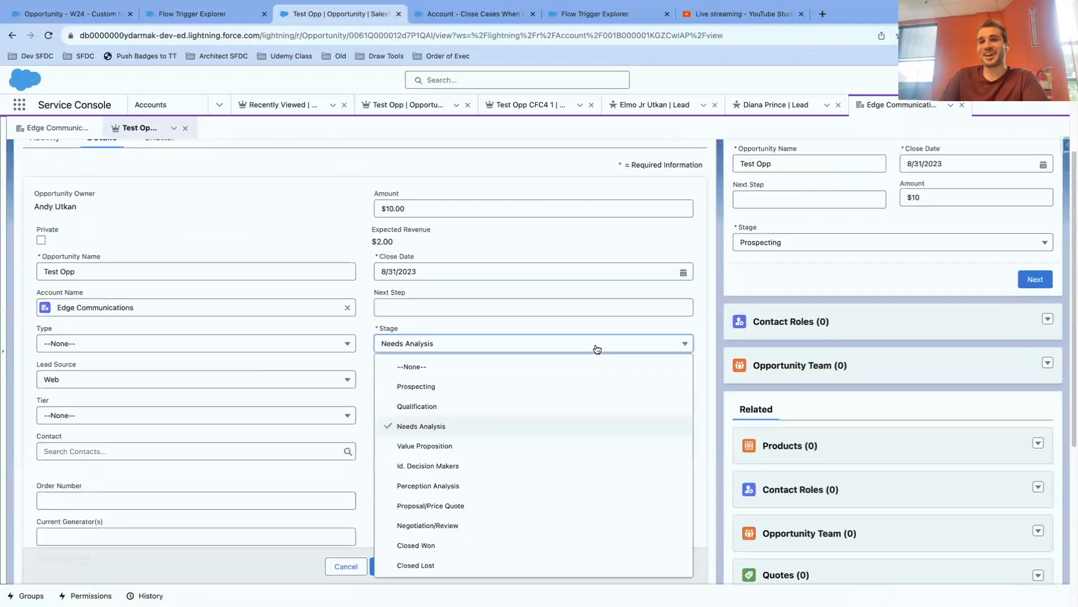
left_click(508, 521)
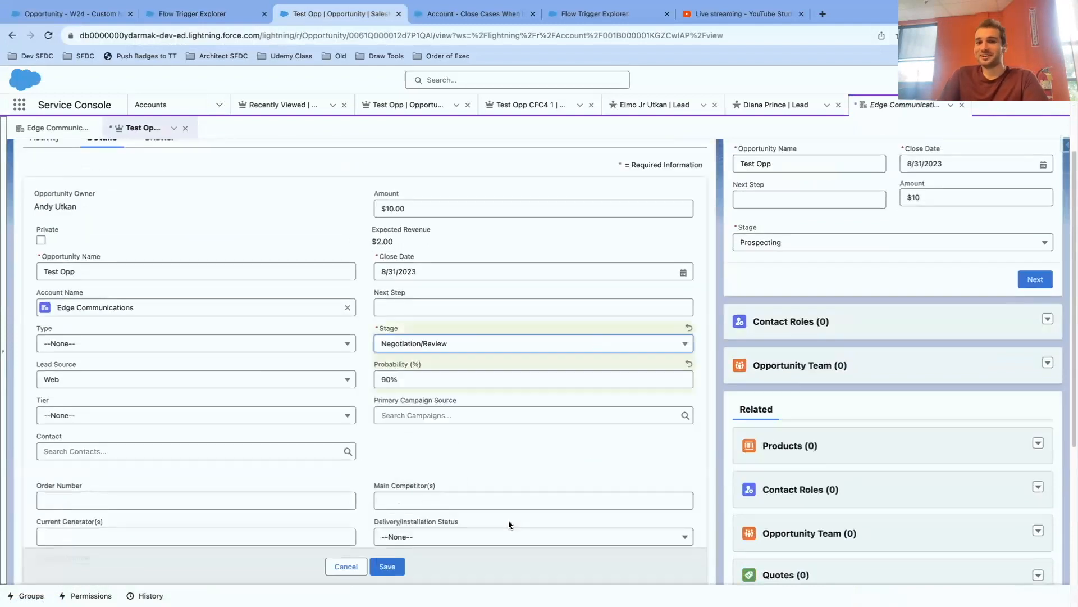
left_click(388, 567)
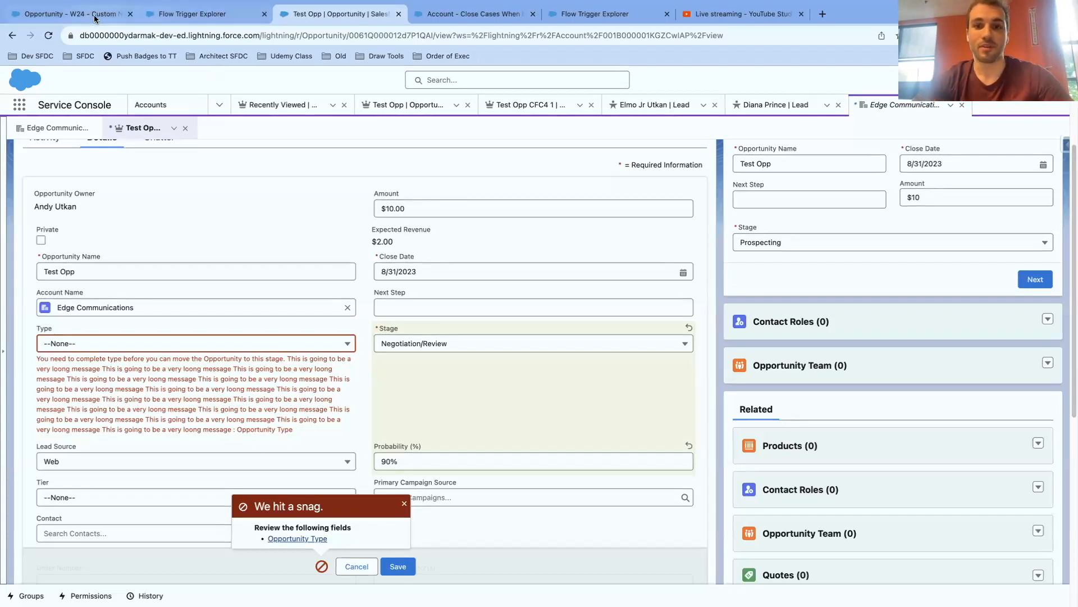
Go back to version 9 of the No Type Cheerios error flow in Flow Builder.
left_click(127, 14)
left_click(171, 19)
left_click(79, 16)
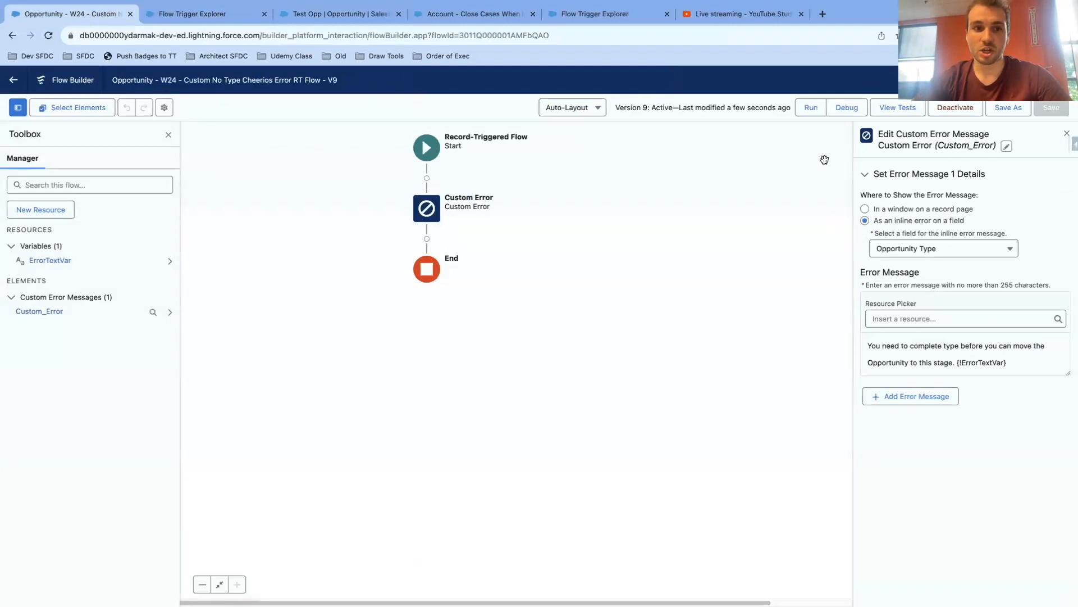
Deactivate version 9 of the No Type Cheerios error flow and switch to Zoom.
left_click(953, 109)
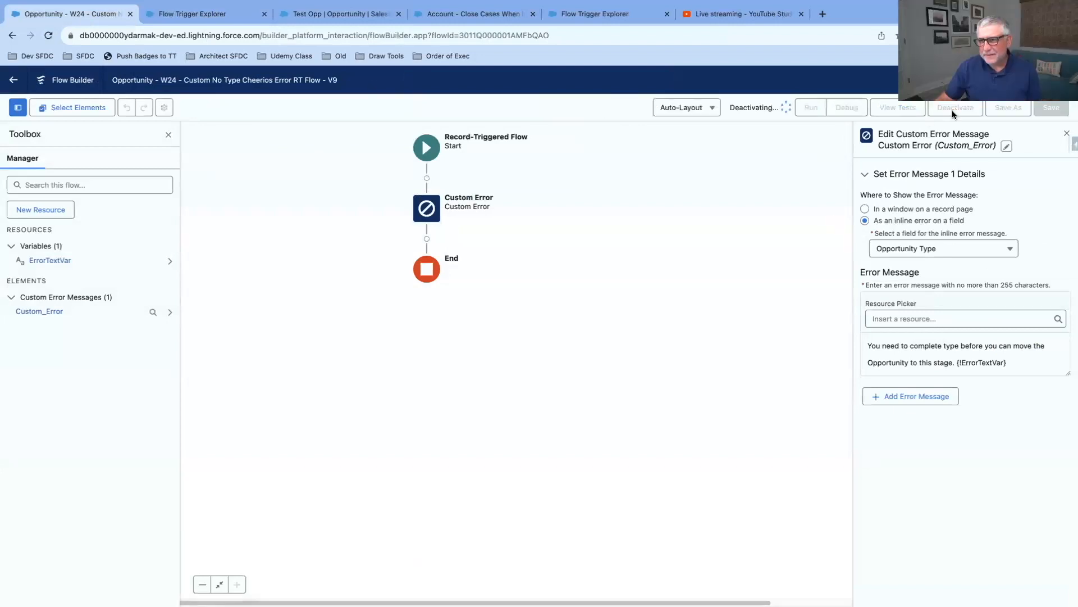
mouse_move(453, 587)
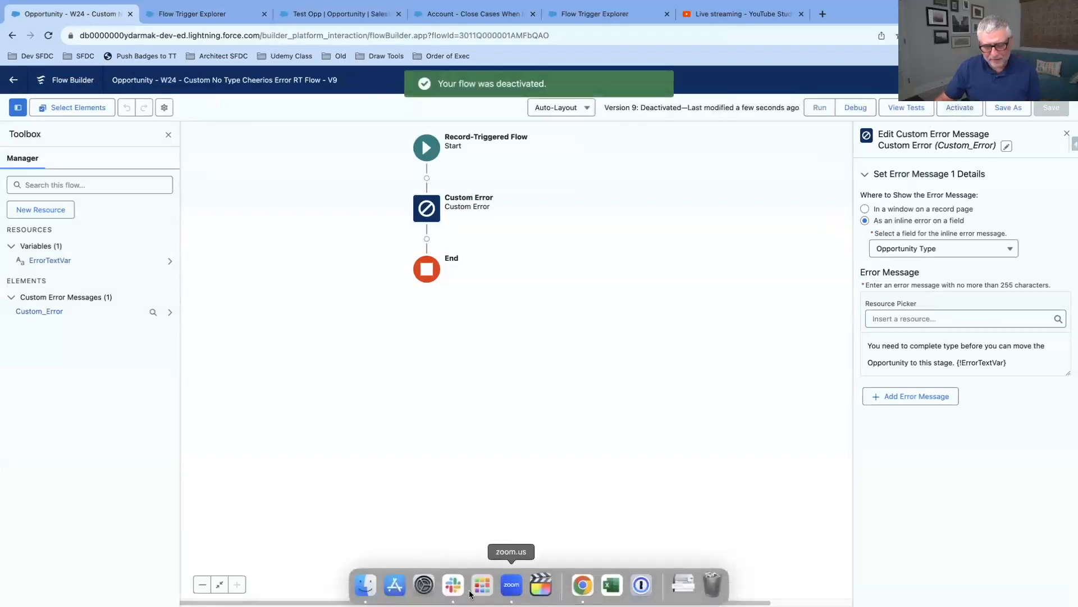
left_click(513, 587)
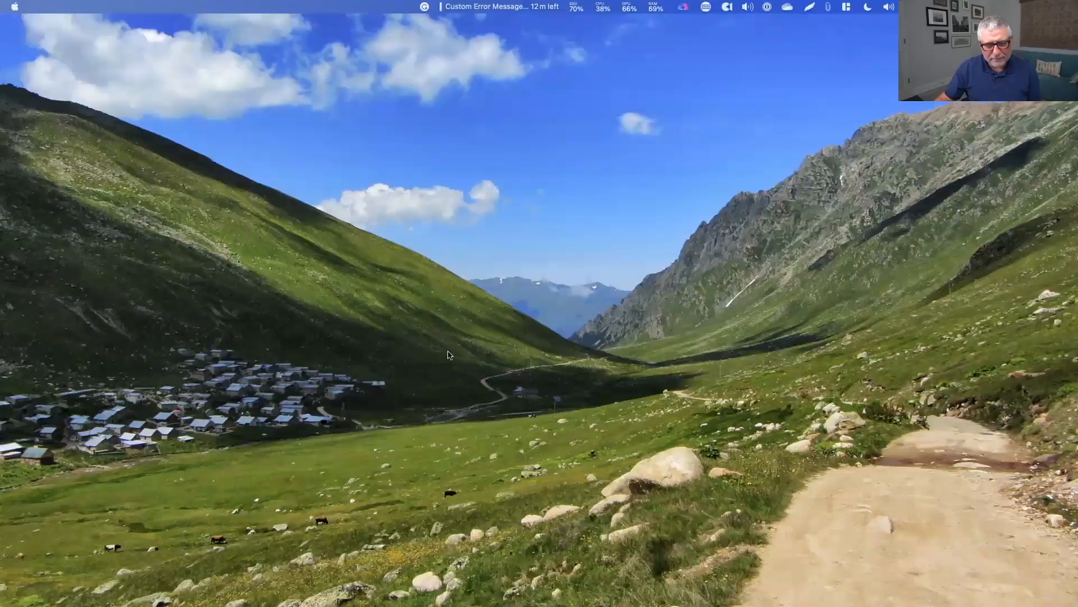
mouse_move(486, 594)
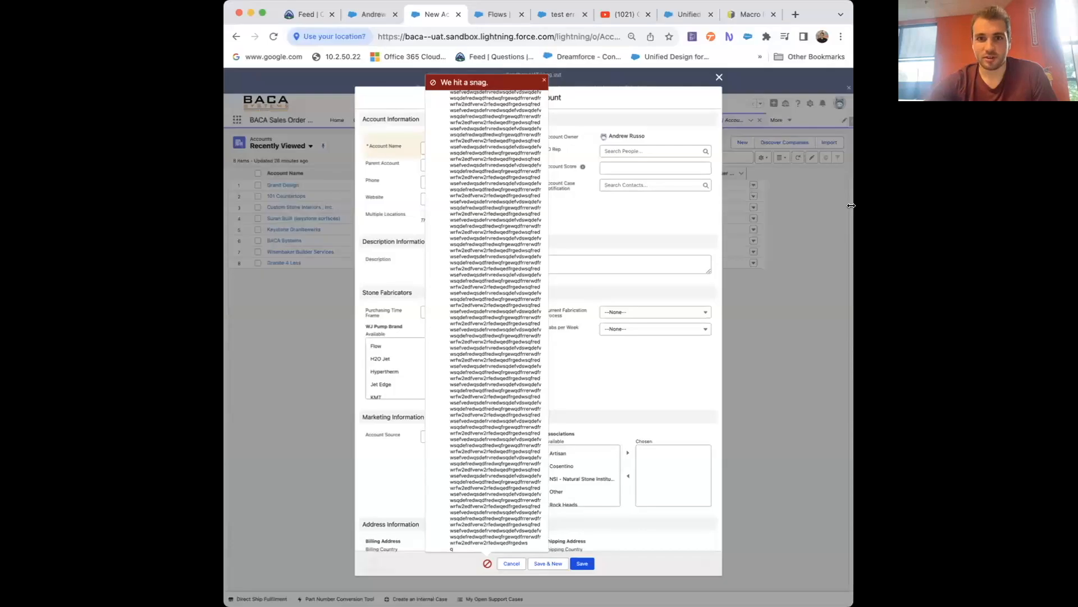
Widen the browser window and look through the full length of the custom error message on the New Account form.
left_click_drag(853, 180, 921, 181)
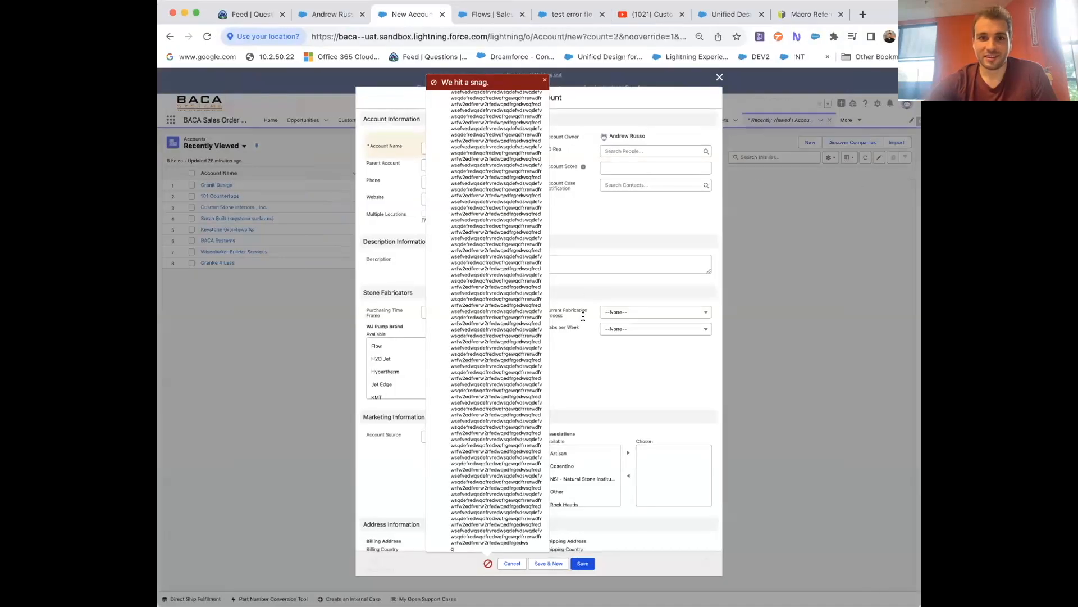
scroll(524, 316, "up", 20)
scroll(522, 334, "up", 20)
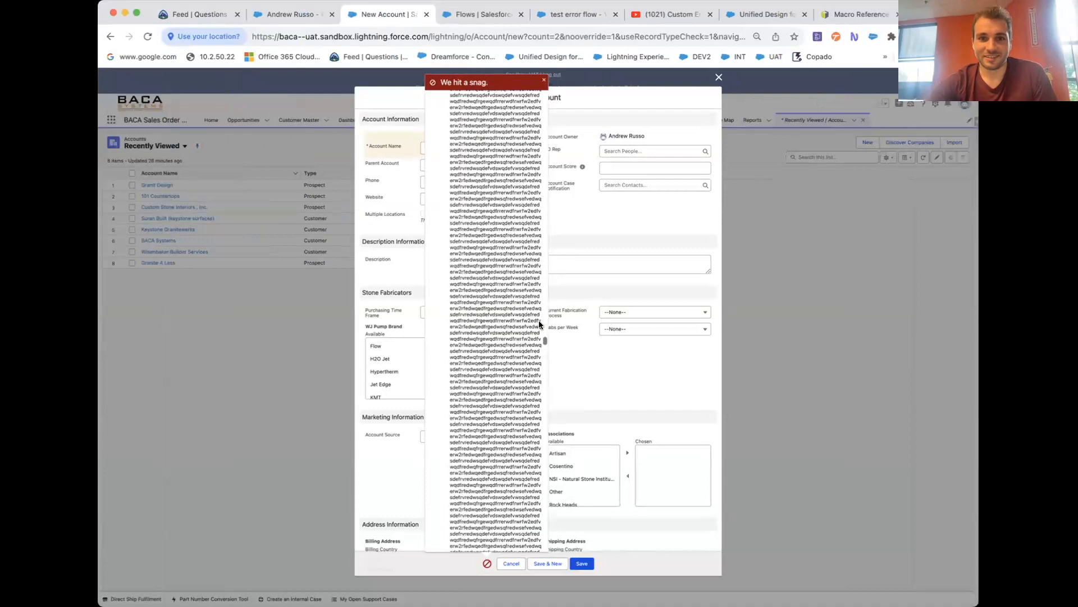
left_click_drag(543, 340, 538, 552)
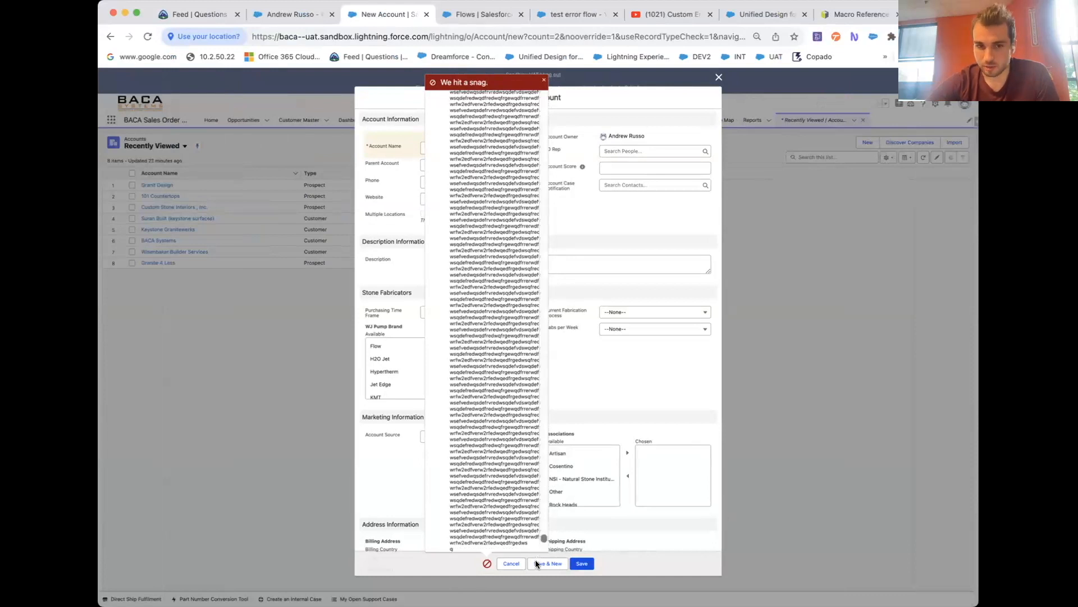
left_click_drag(544, 538, 557, 93)
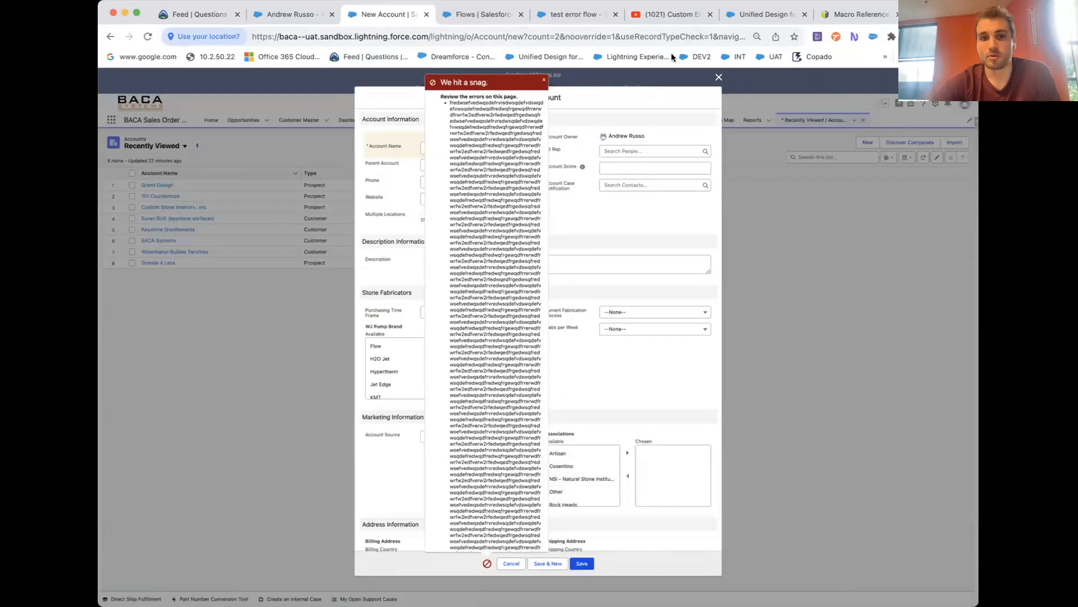
In the test error flow, copy the repeated {!test} value from the assign element's newerror assignment and close it without changes.
left_click(581, 17)
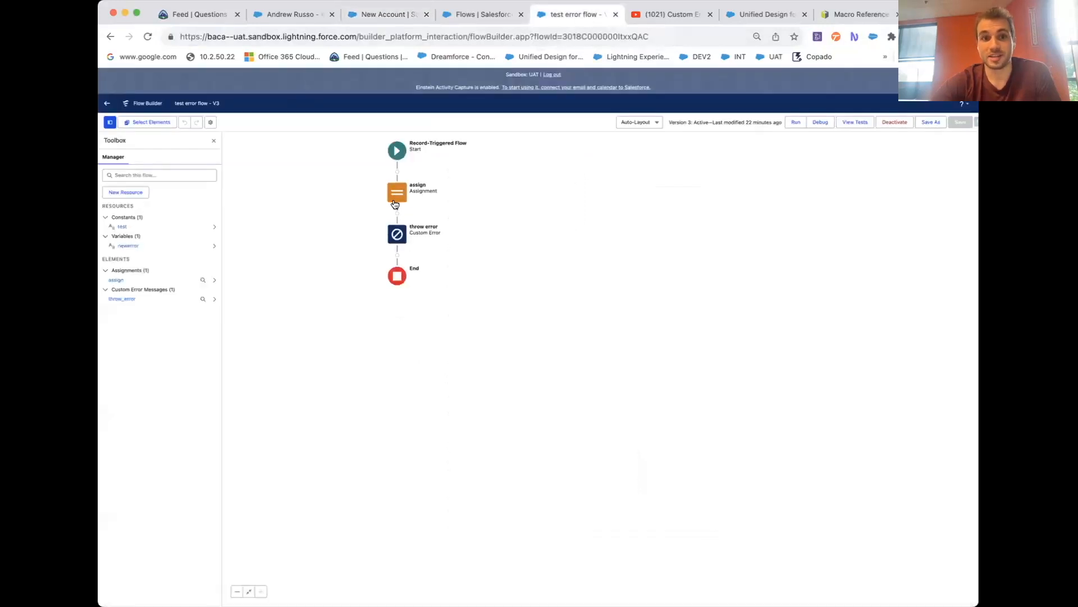
left_click(395, 202)
double_click(396, 192)
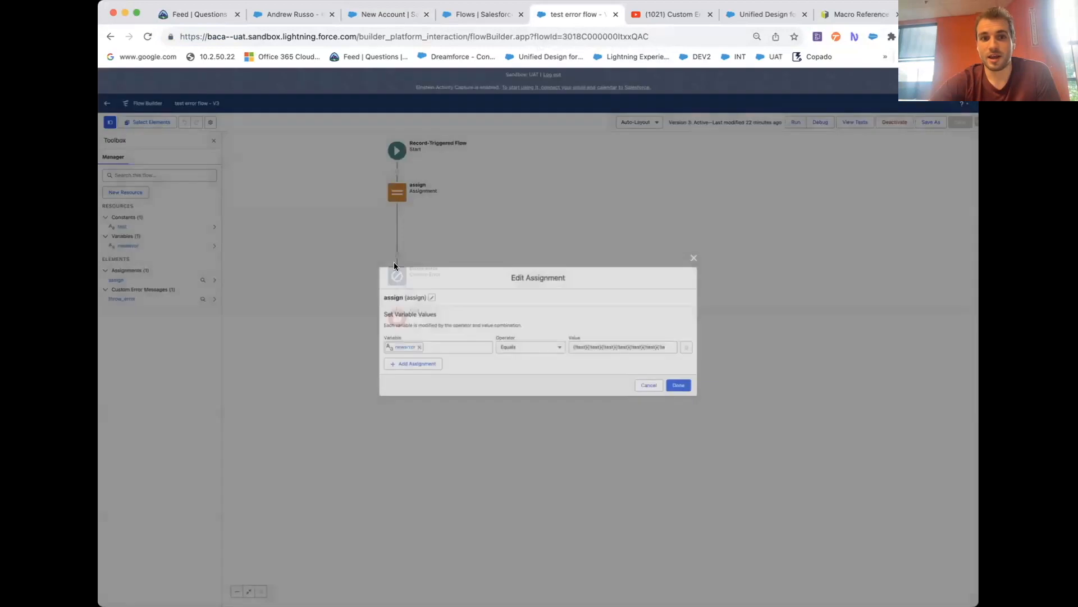
left_click_drag(587, 347, 560, 339)
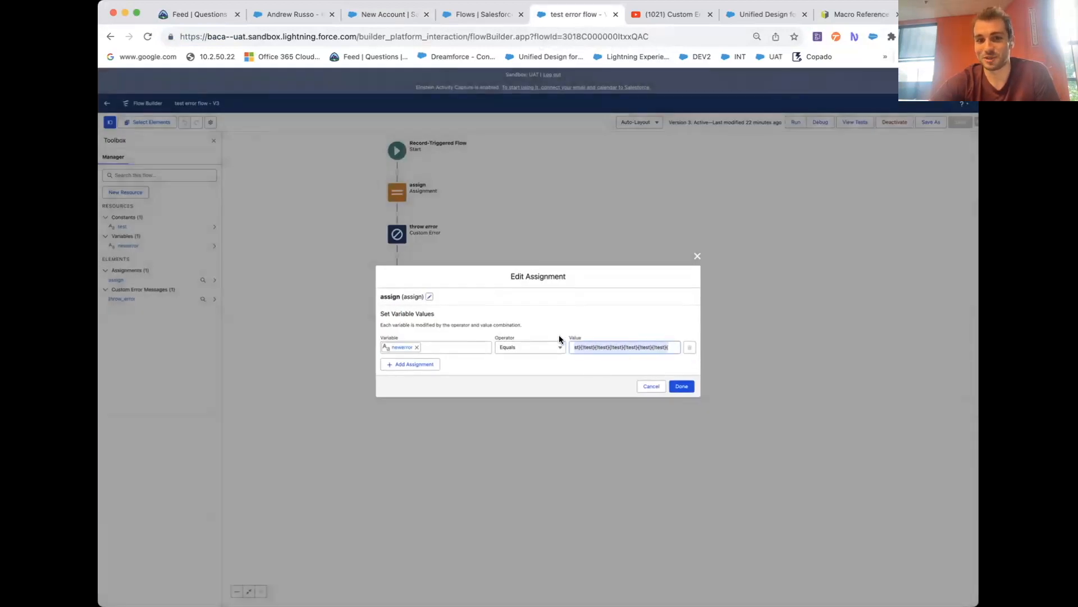
left_click(662, 292)
triple_click(628, 347)
left_click(698, 256)
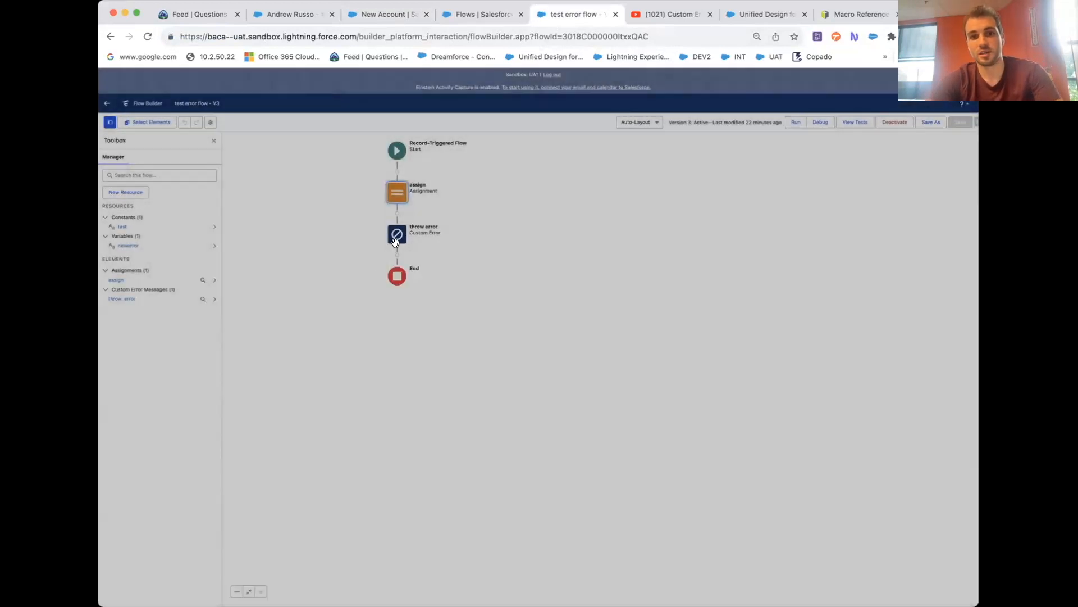
Replace the throw error element's message with the copied {!test} string and try to save the flow as a new version.
left_click(397, 234)
left_click_drag(872, 252, 805, 251)
key("super+v")
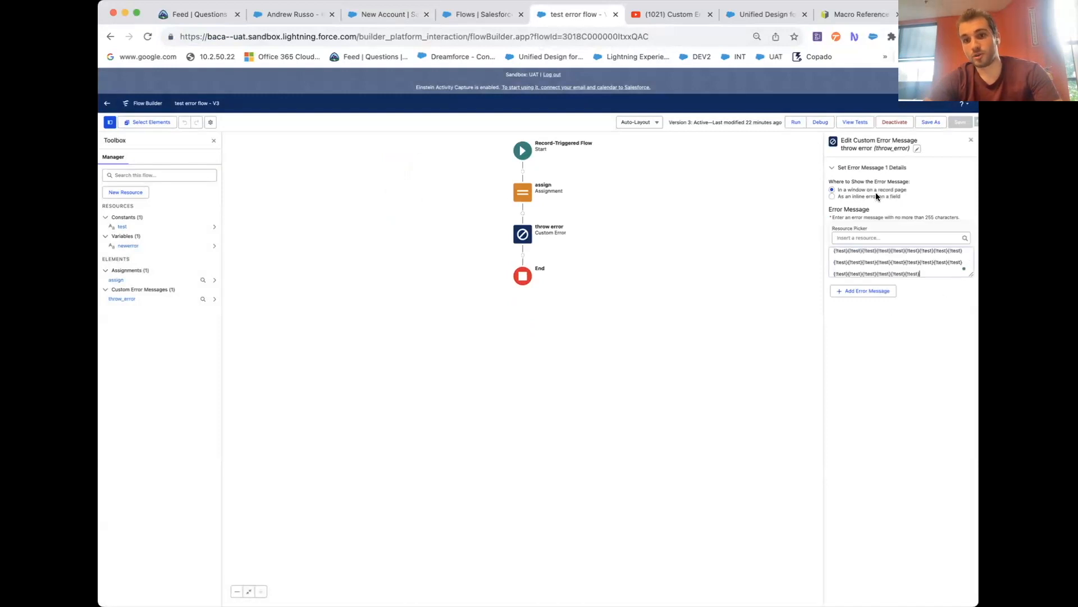
left_click(930, 124)
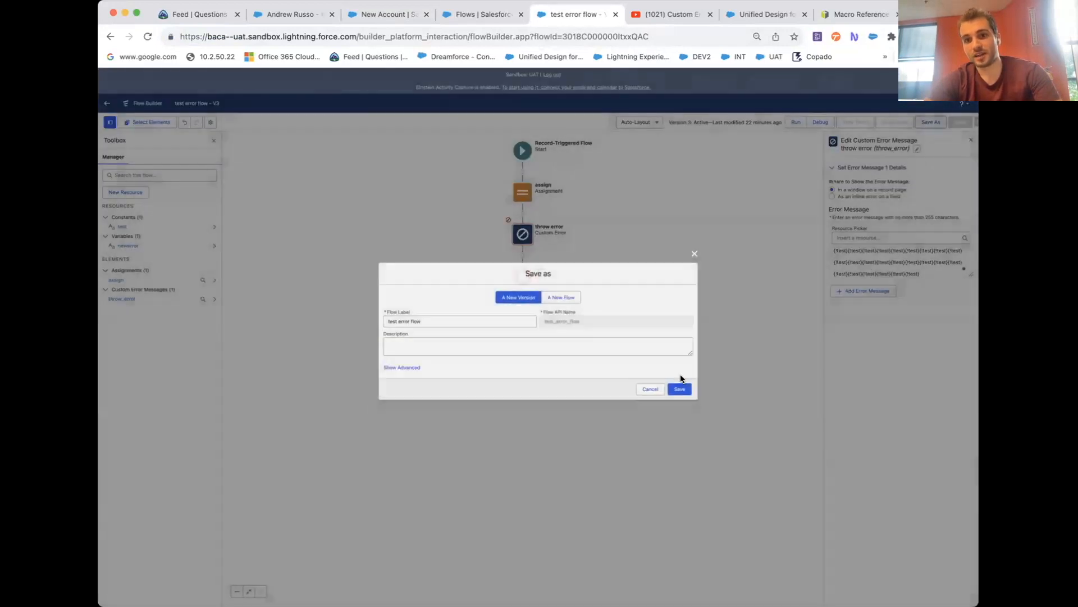
left_click(682, 387)
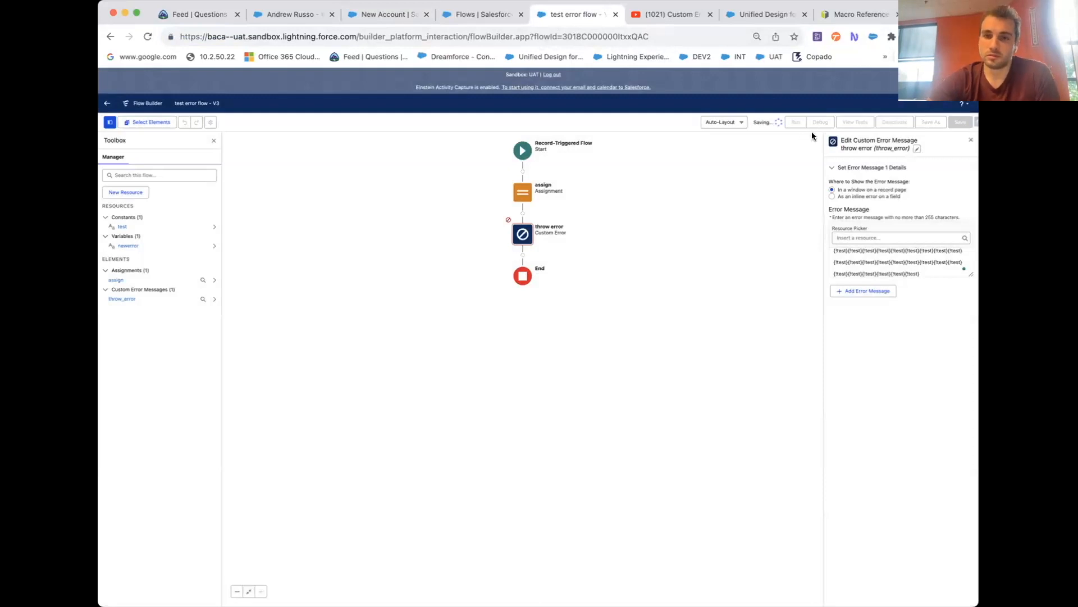
scroll(763, 190, "down", 3)
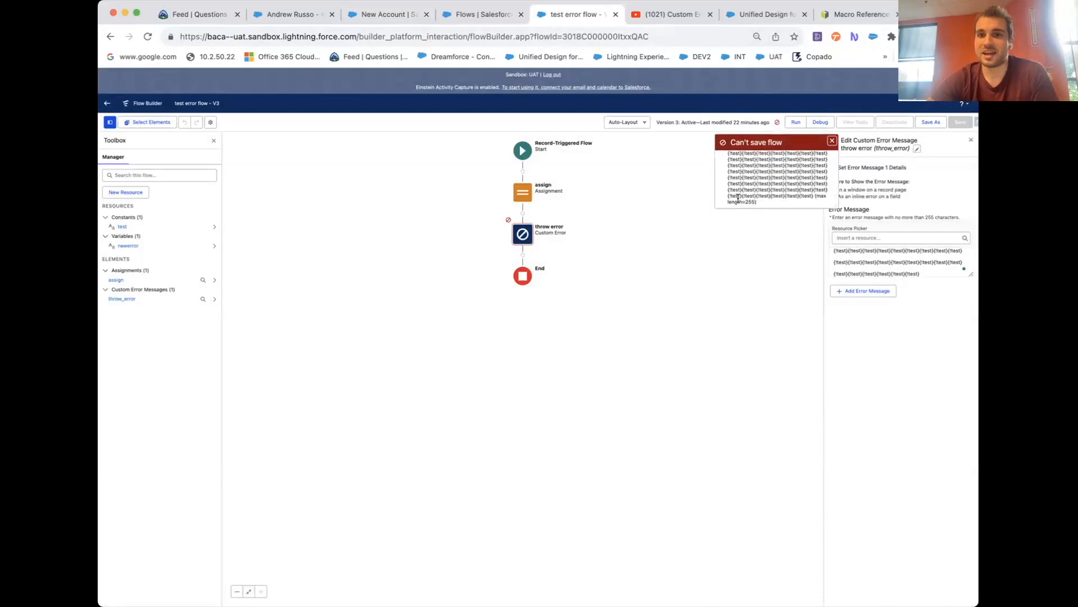
Shorten the throw error message by removing trailing {!test} references and try to save the flow as a new version again.
left_click_drag(922, 274, 827, 261)
key("BackSpace")
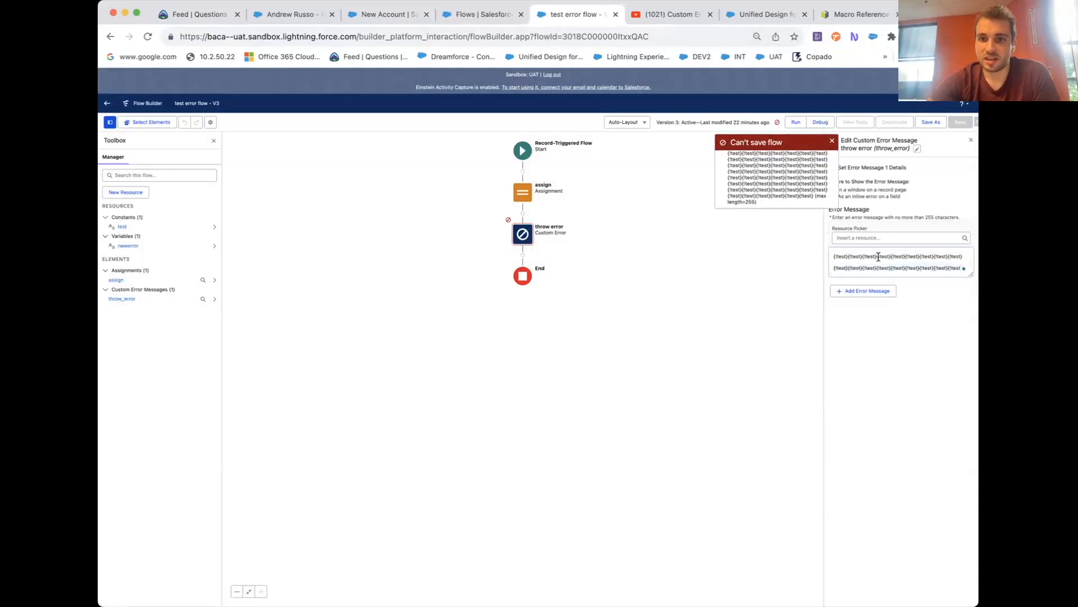
type("}")
key("super+s")
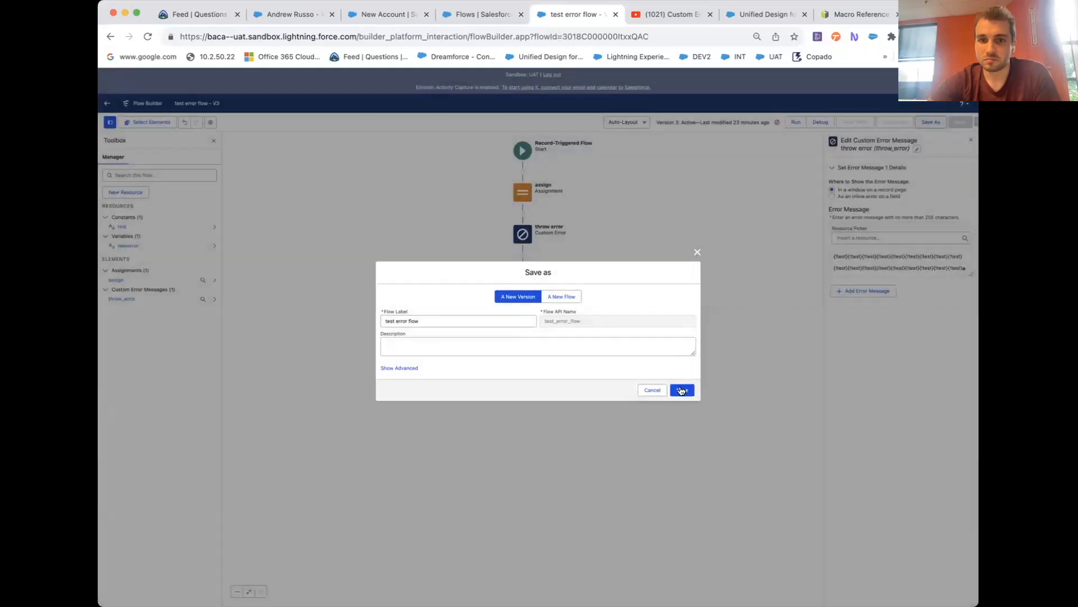
left_click(681, 389)
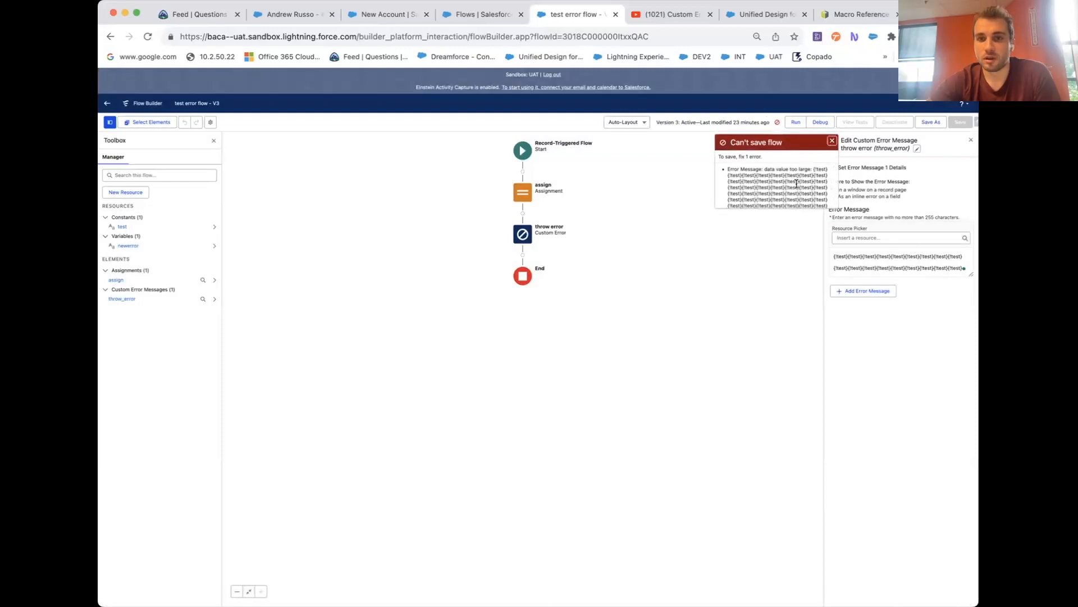
scroll(796, 184, "down", 5)
Cut more {!test} references from the throw error message, ending it in {!tes, and retry saving as a new version.
left_click_drag(861, 248, 933, 293)
key("BackSpace")
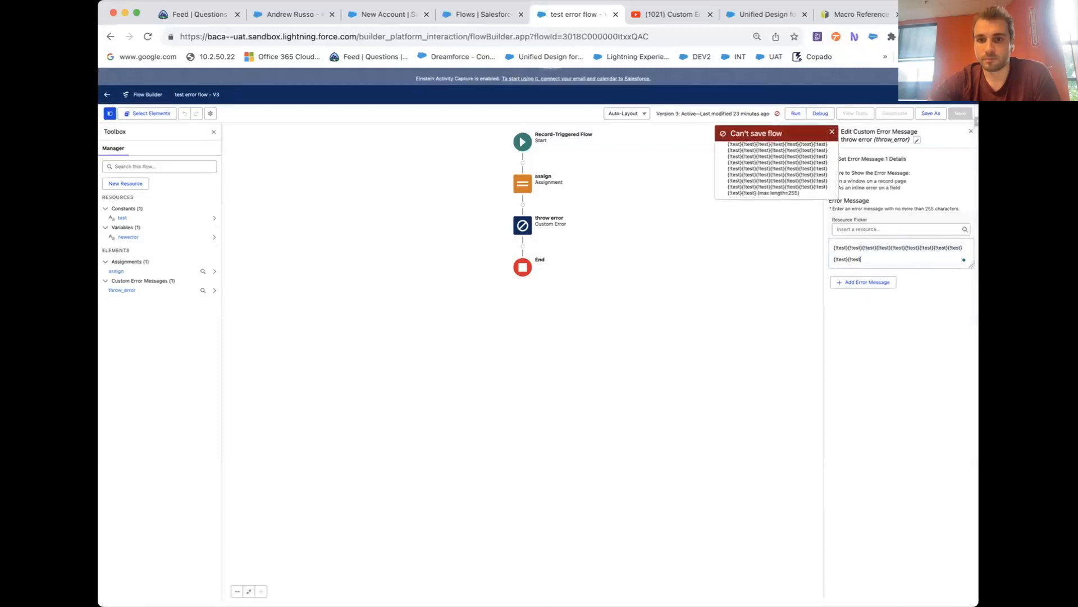
scroll(878, 257, "up", 5)
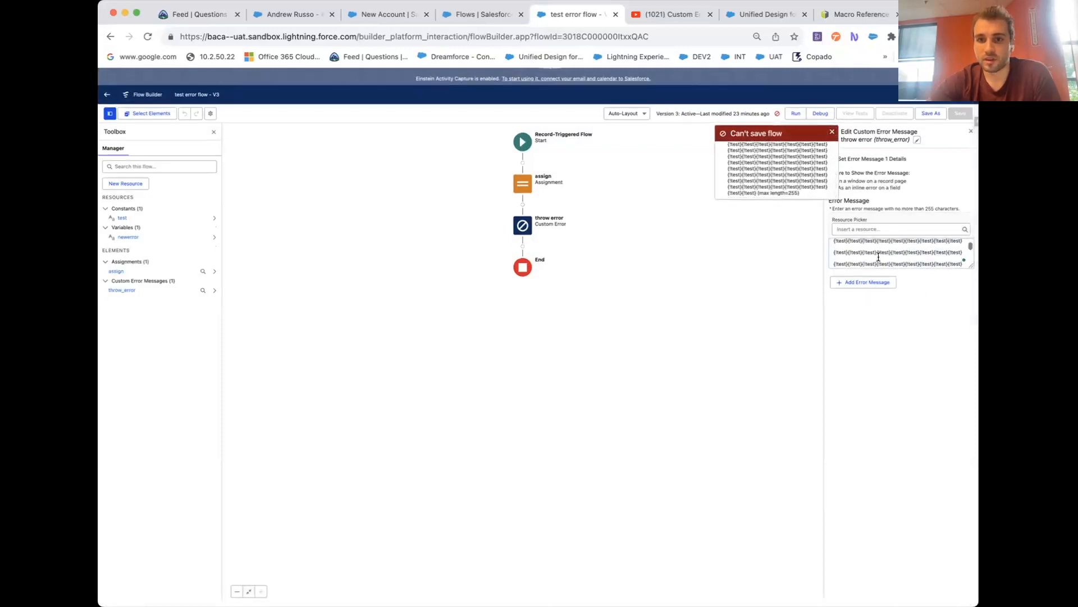
scroll(876, 258, "up", 1)
left_click_drag(930, 257, 944, 259)
key("BackSpace")
left_click(928, 114)
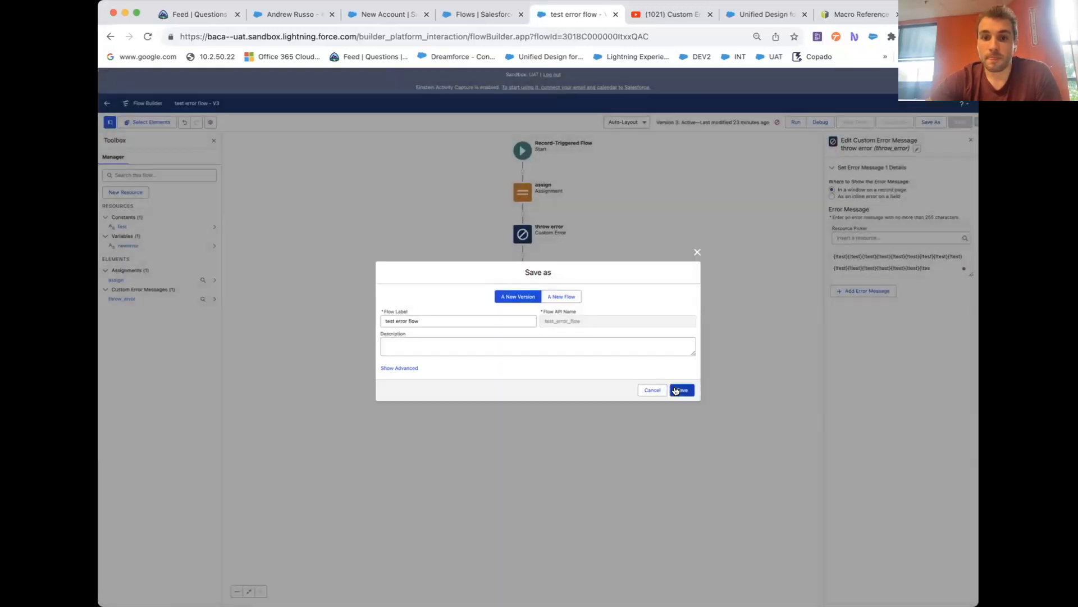
left_click(681, 389)
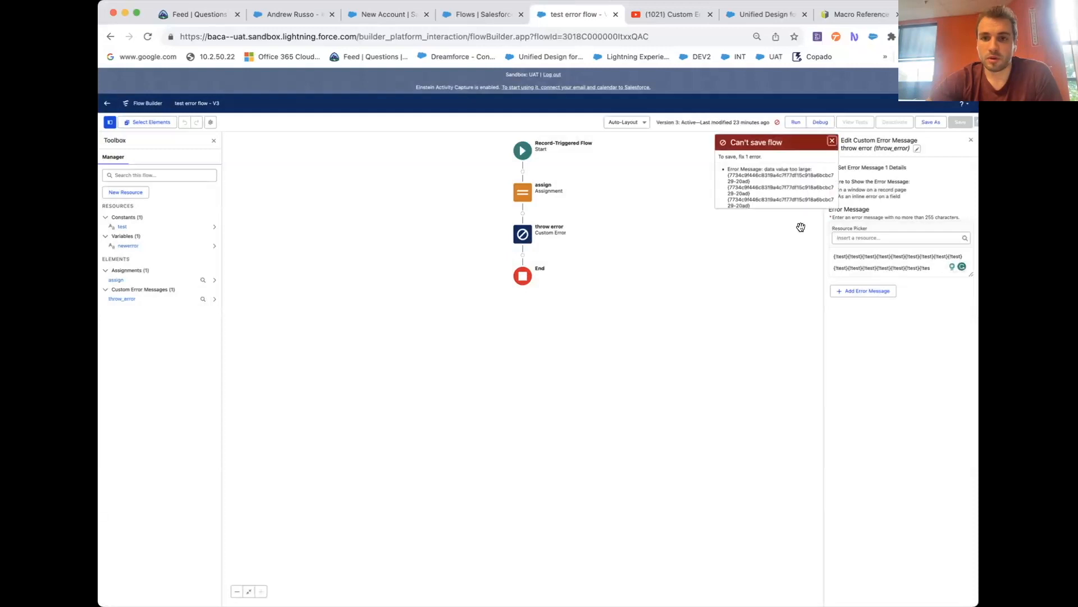
Examine the save error to see how the message's {!test} references are represented against the maximum length.
scroll(770, 170, "down", 5)
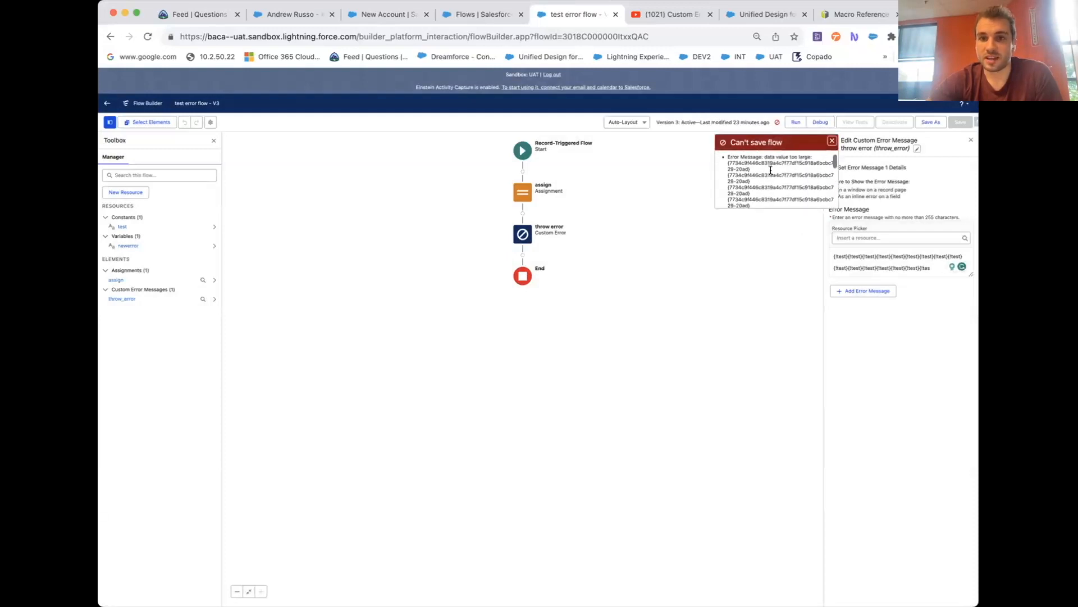
scroll(771, 170, "down", 2)
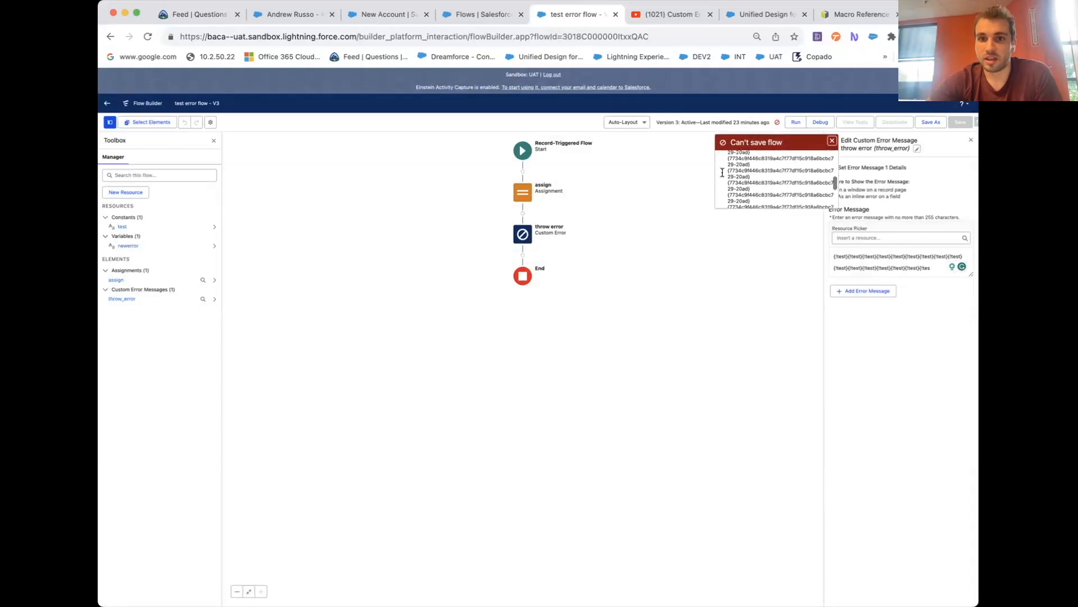
scroll(750, 191, "down", 3)
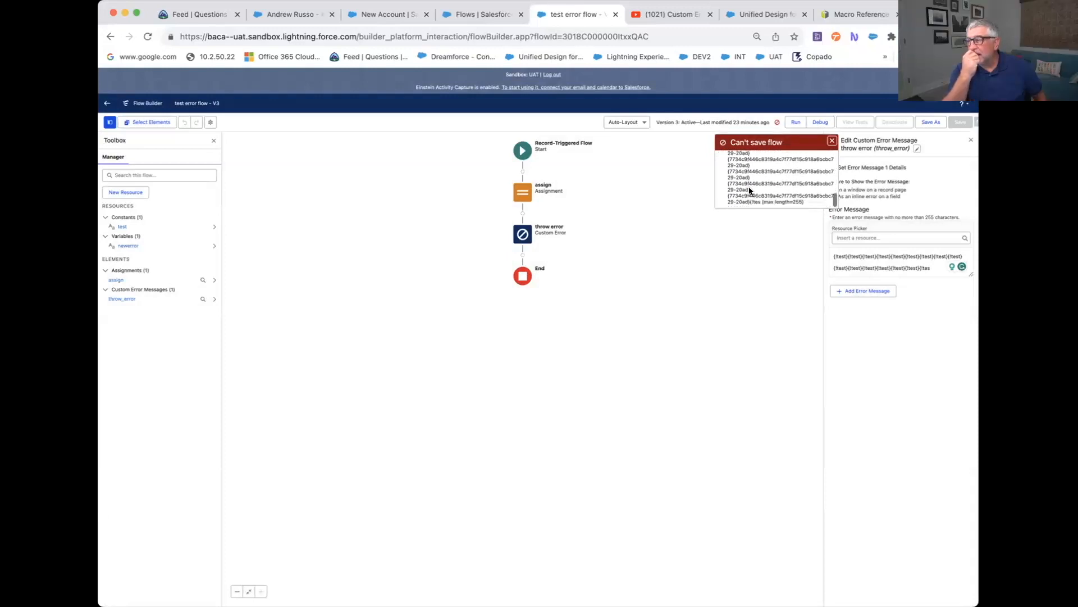
scroll(750, 178, "up", 5)
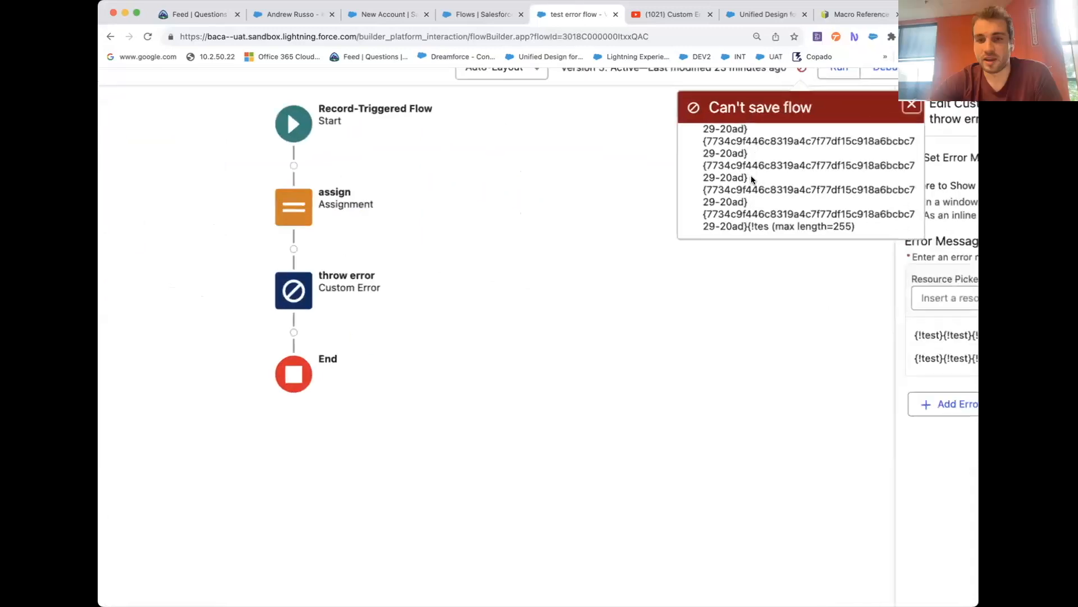
scroll(824, 218, "right", 1)
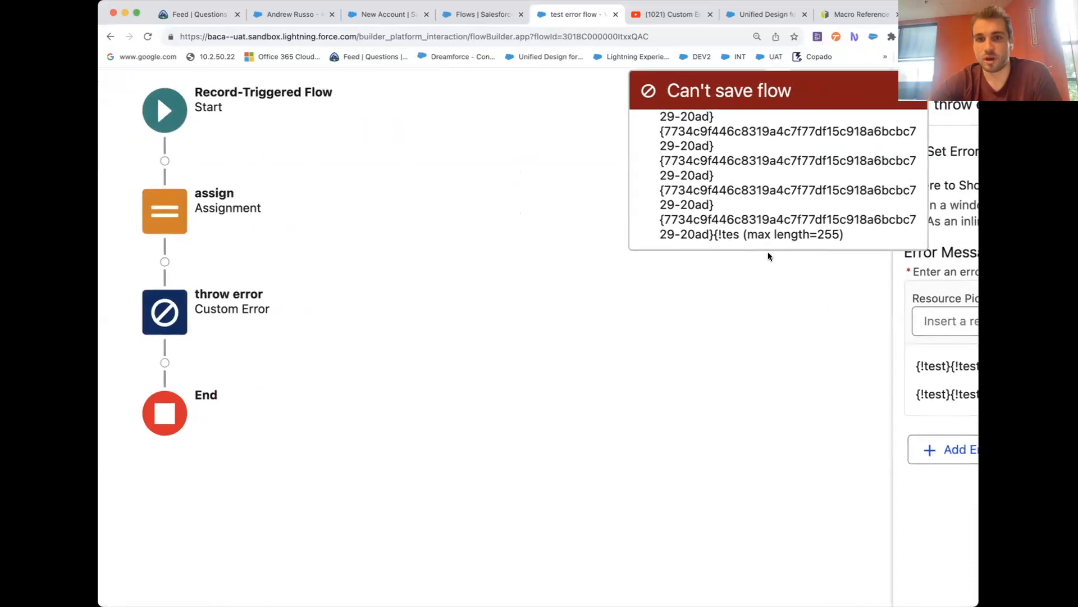
scroll(747, 233, "down", 5)
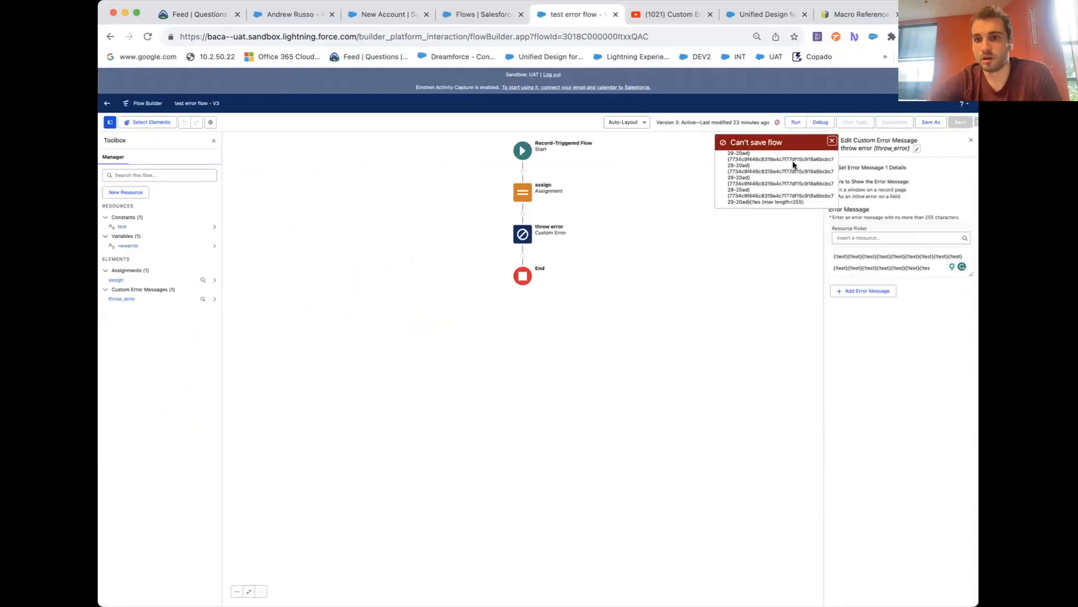